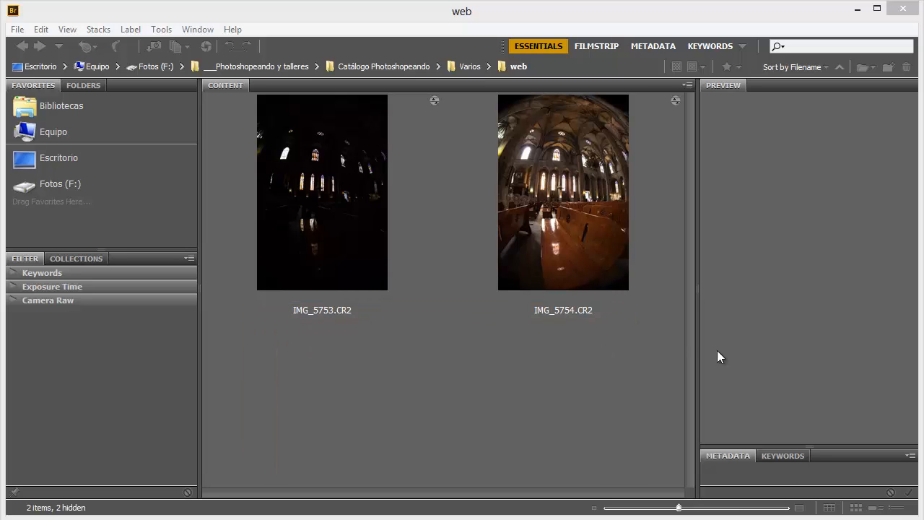
# - Make more room for the metadata and preview the RAW photos full screen, starting with IMG_5753.CR2
pyautogui.click(627, 359)
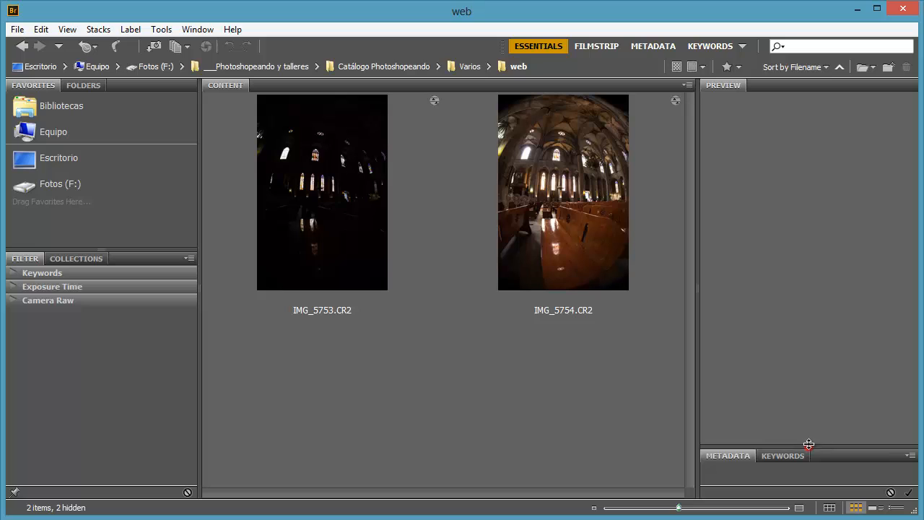
pyautogui.moveTo(808, 443); pyautogui.dragTo(809, 384)
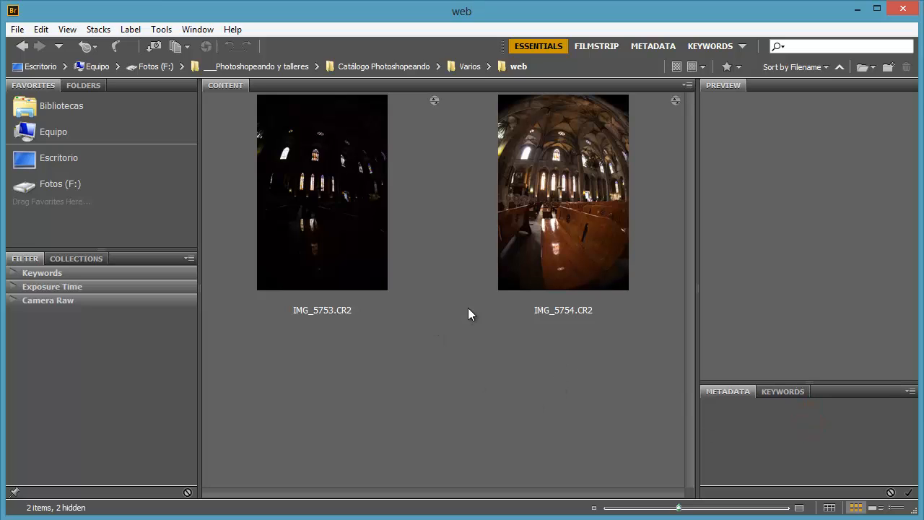
pyautogui.click(319, 210)
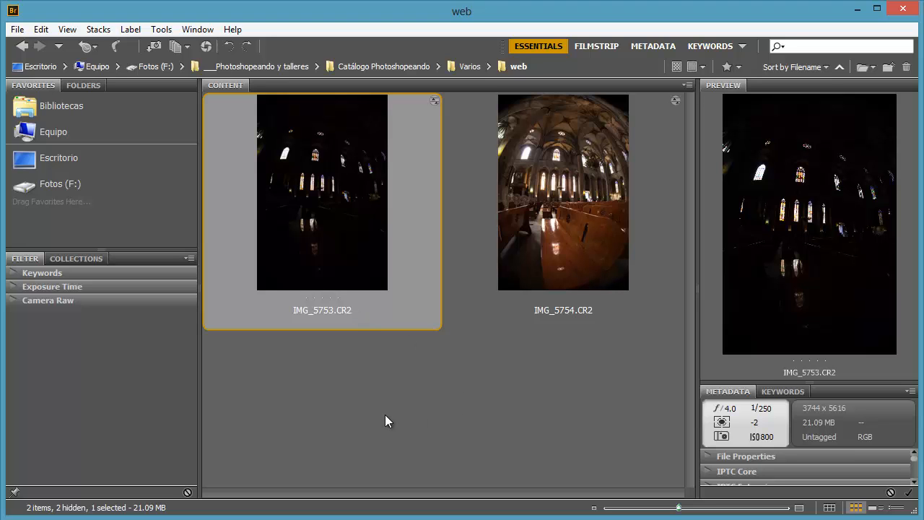
pyautogui.press('space')
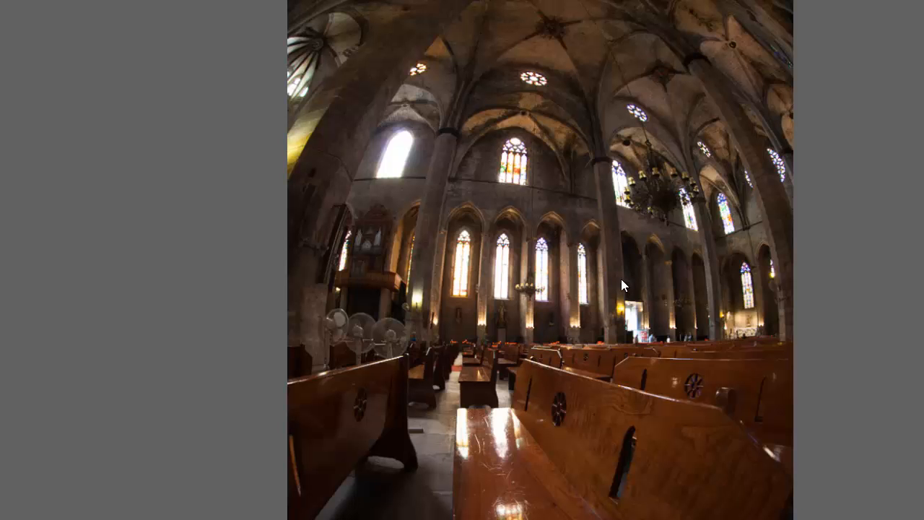
pyautogui.press('space')
# - Select both IMG_5753.CR2 and IMG_5754.CR2 and apply Remove Chromatic Aberration to them in Camera Raw
pyautogui.click(358, 245)
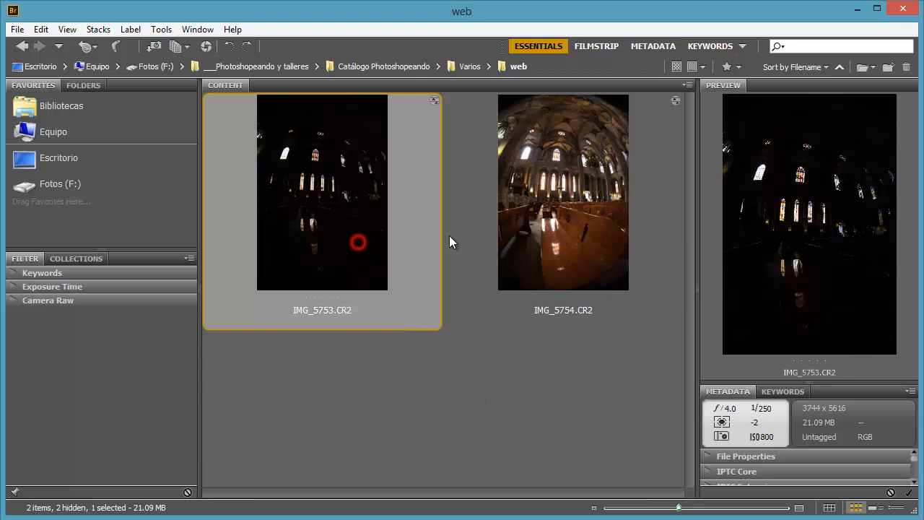
pyautogui.keyDown('shift'); pyautogui.click(562, 231); pyautogui.keyUp('shift')
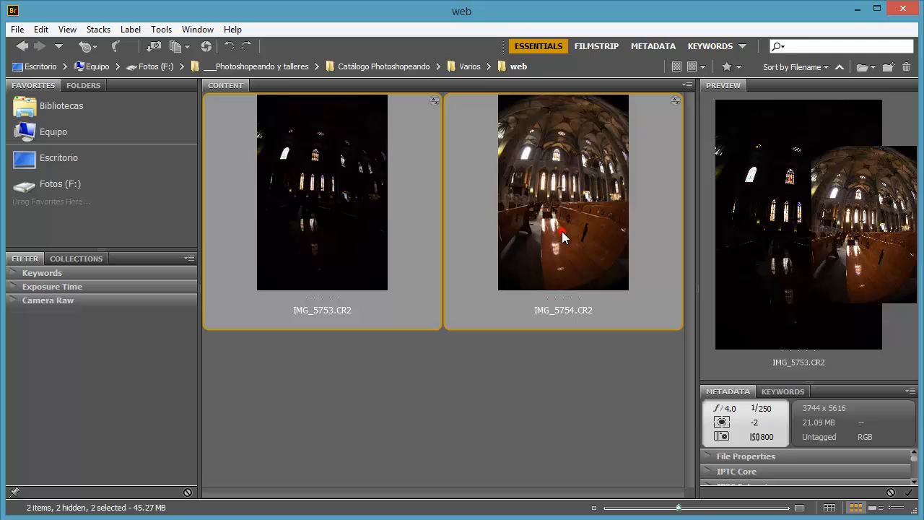
pyautogui.click(206, 47)
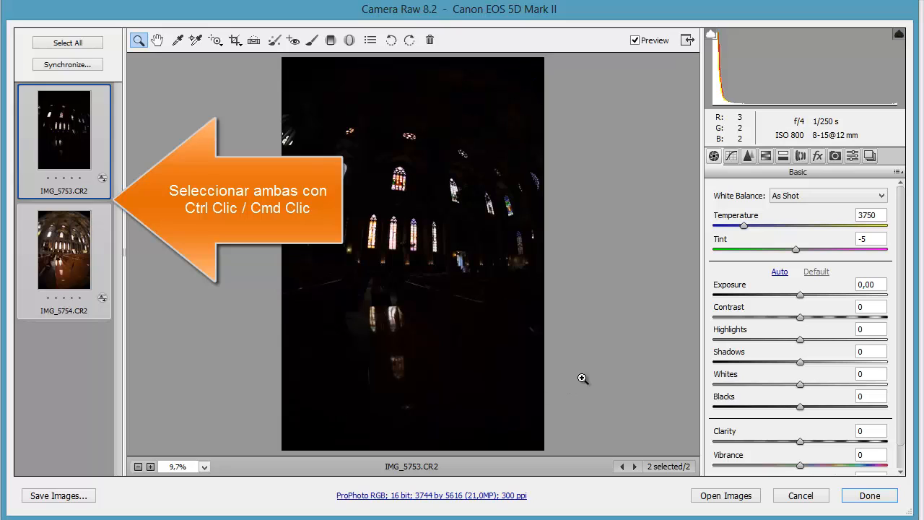
pyautogui.click(799, 156)
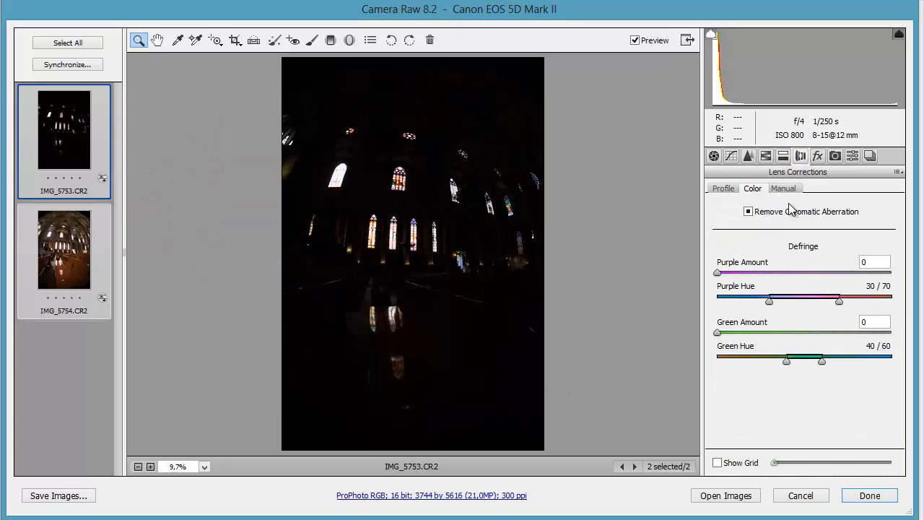
pyautogui.click(748, 212)
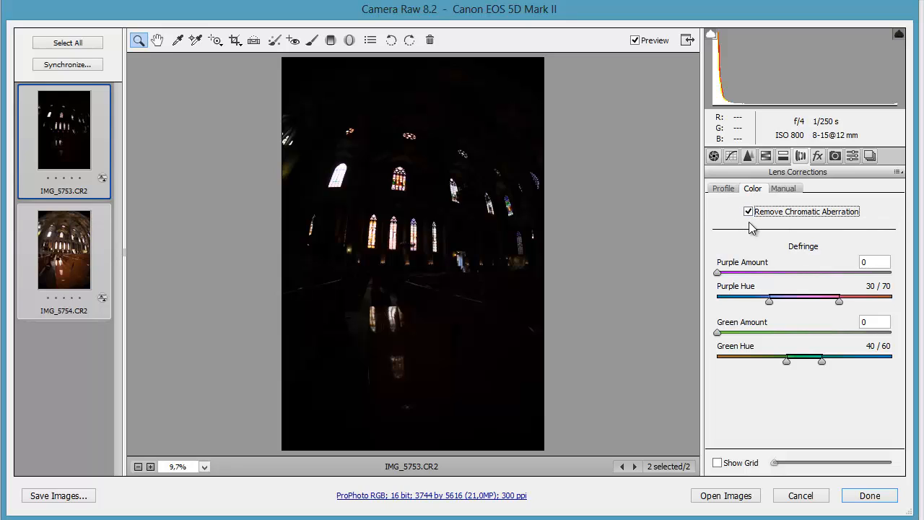
pyautogui.click(869, 498)
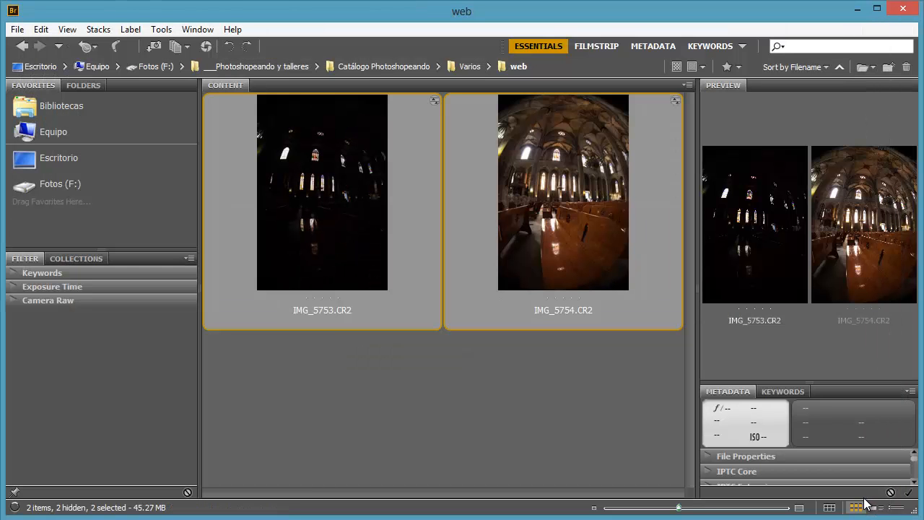
# - Load the two selected RAW photos into Photoshop as layers of one document
pyautogui.click(160, 29)
pyautogui.moveTo(212, 157)
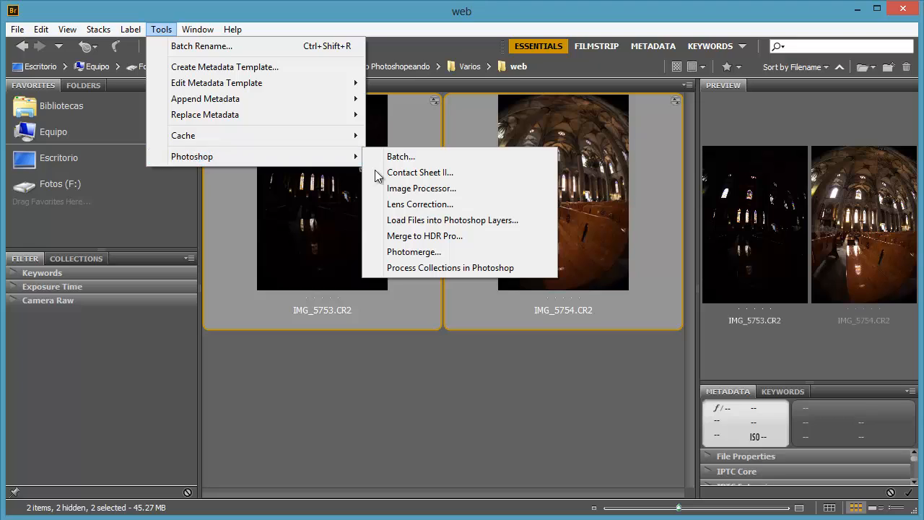
pyautogui.click(505, 224)
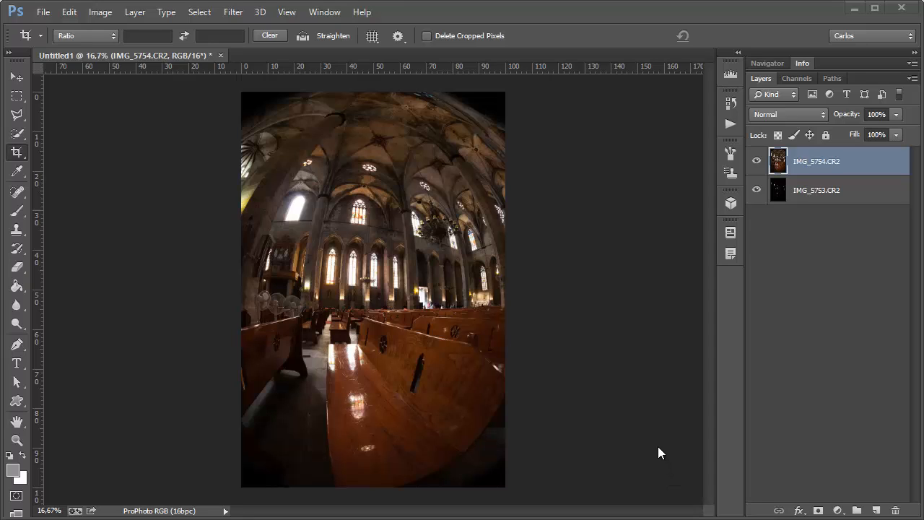
# - Auto-align the IMG_5754.CR2 and IMG_5753.CR2 layers using the Auto projection
pyautogui.click(823, 161)
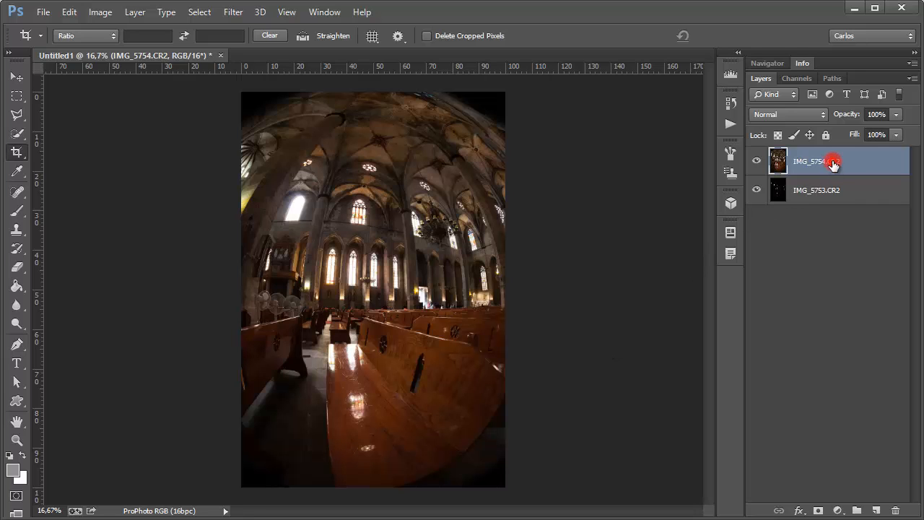
pyautogui.keyDown('shift'); pyautogui.click(833, 189); pyautogui.keyUp('shift')
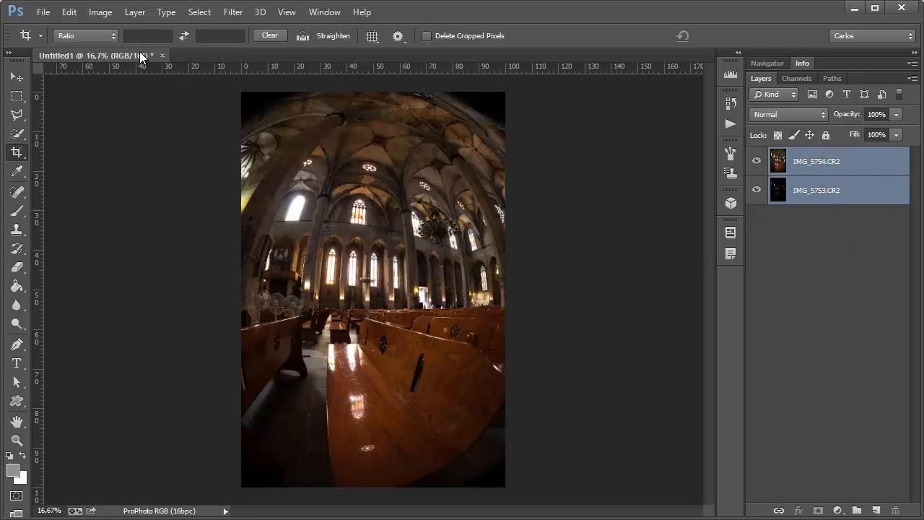
pyautogui.click(75, 13)
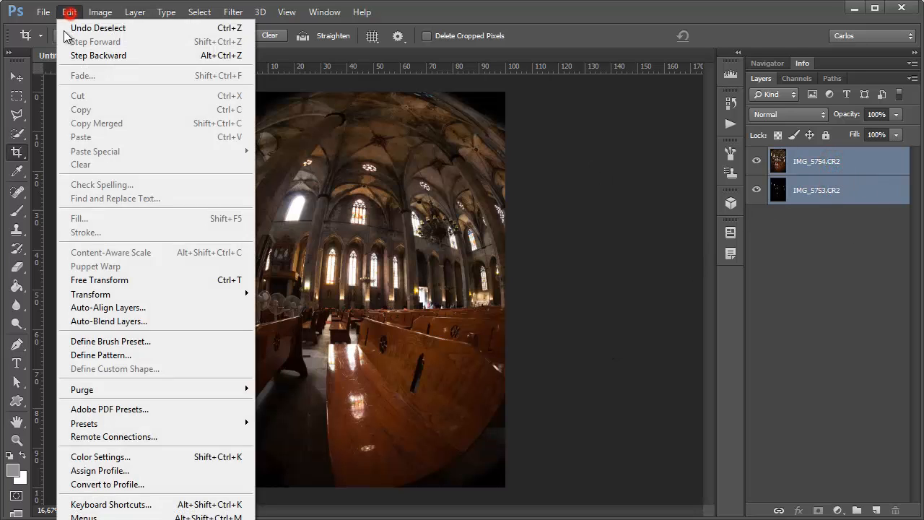
pyautogui.click(143, 311)
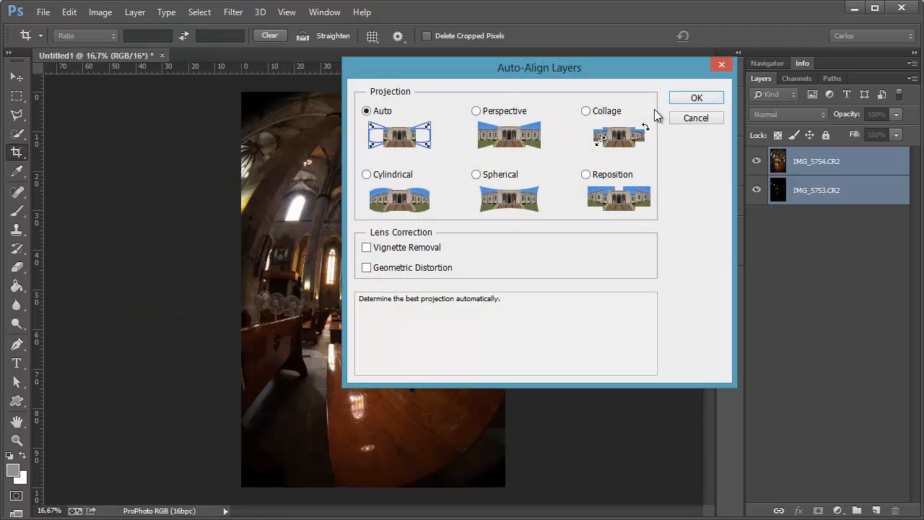
pyautogui.click(697, 100)
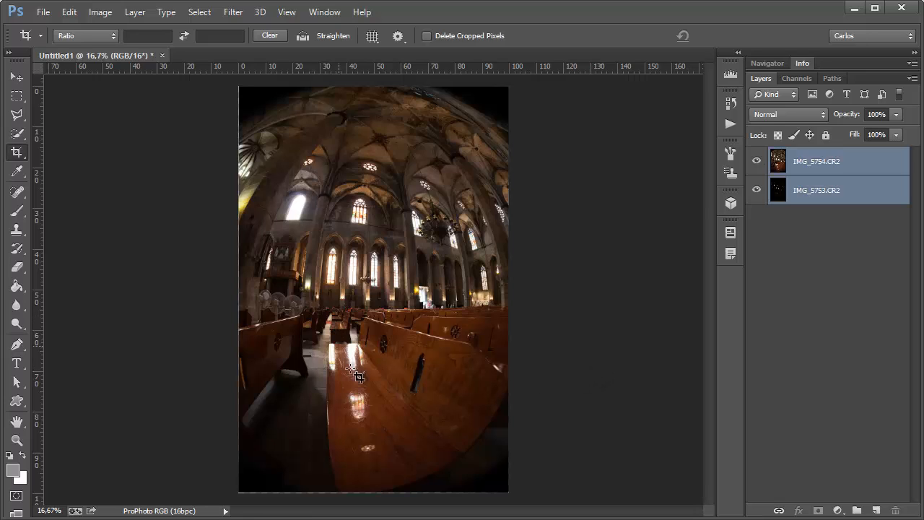
# - Crop the aligned image slightly to trim its uneven edges
pyautogui.click(482, 480)
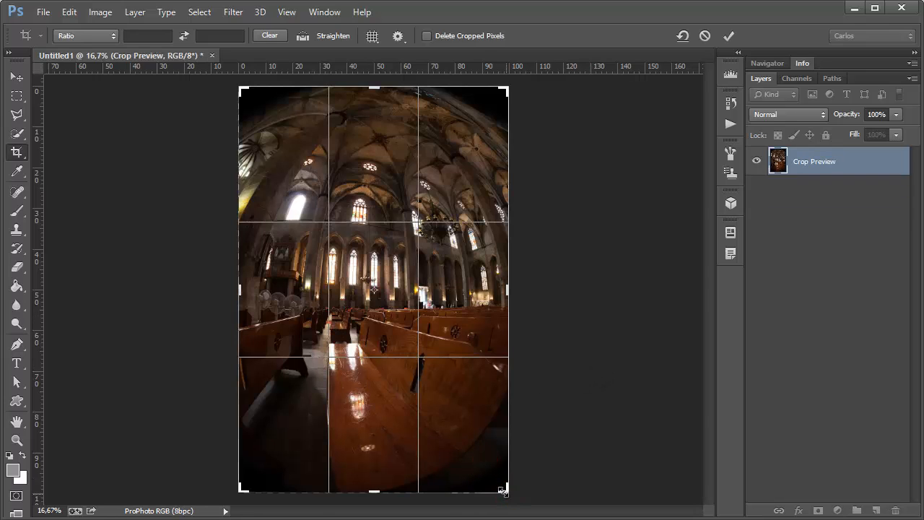
pyautogui.moveTo(503, 490); pyautogui.dragTo(499, 488)
pyautogui.press('Return')
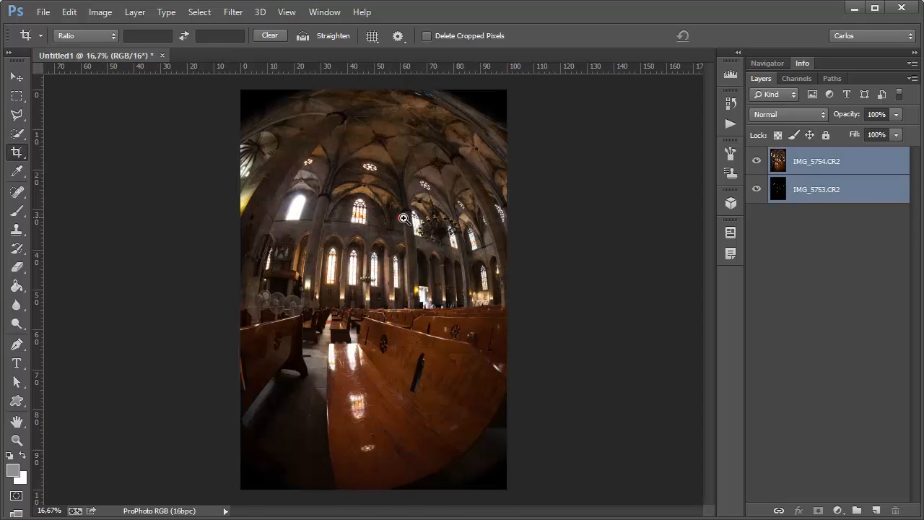
# - Compare the stained-glass windows in the two exposures by hiding and reshowing the IMG_5754.CR2 layer
pyautogui.moveTo(403, 217); pyautogui.dragTo(400, 215)
pyautogui.moveTo(279, 300); pyautogui.dragTo(423, 320)
pyautogui.click(756, 160)
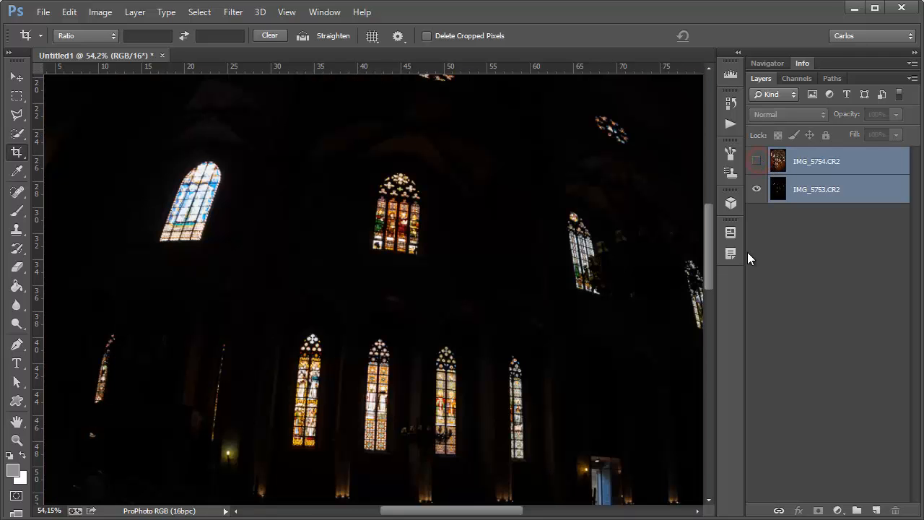
pyautogui.moveTo(421, 229)
pyautogui.mouseDown()
pyautogui.moveTo(445, 233)
pyautogui.moveTo(433, 233)
pyautogui.mouseUp()
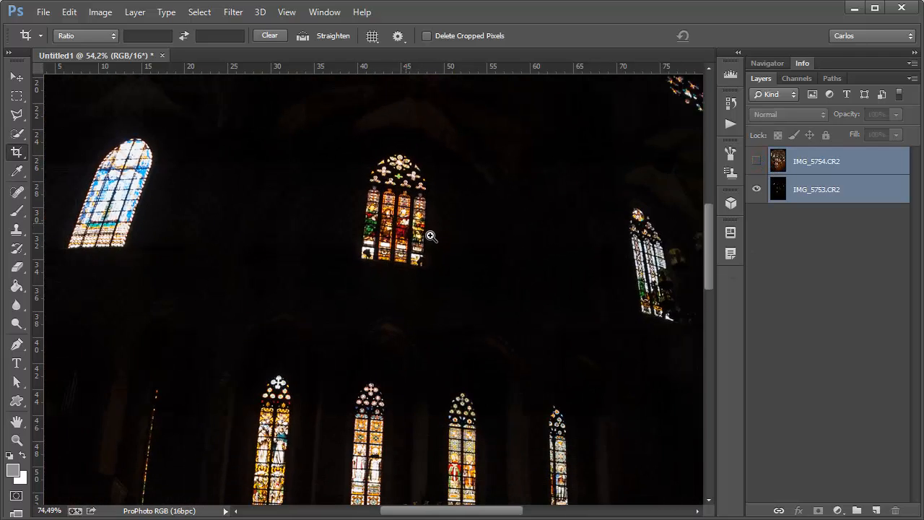
pyautogui.click(842, 195)
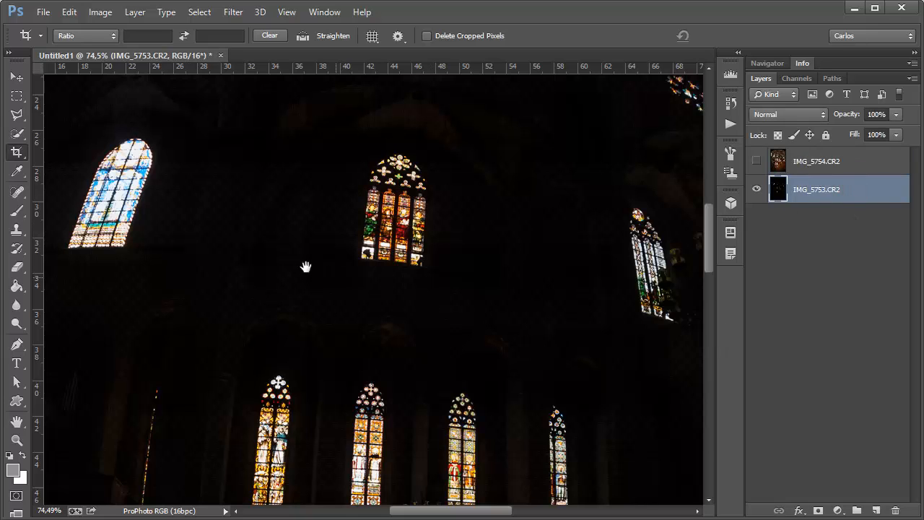
pyautogui.moveTo(306, 267); pyautogui.dragTo(442, 366)
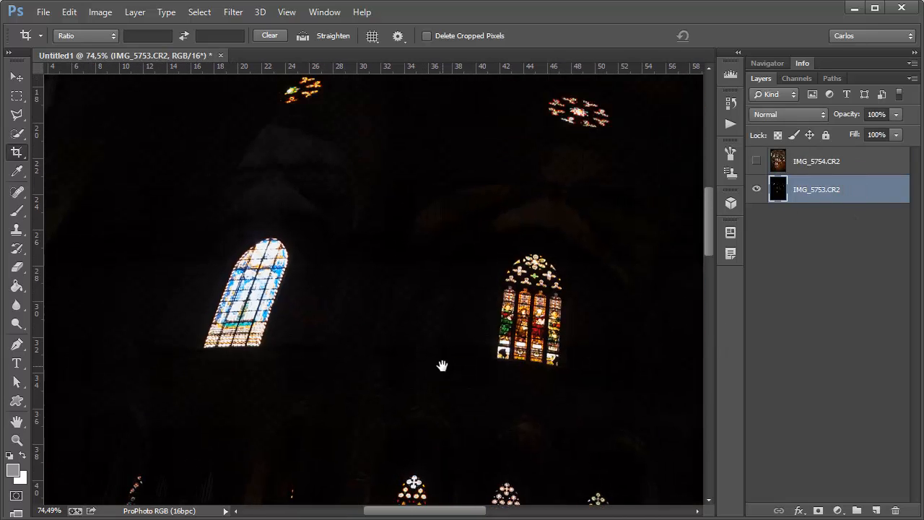
pyautogui.click(756, 161)
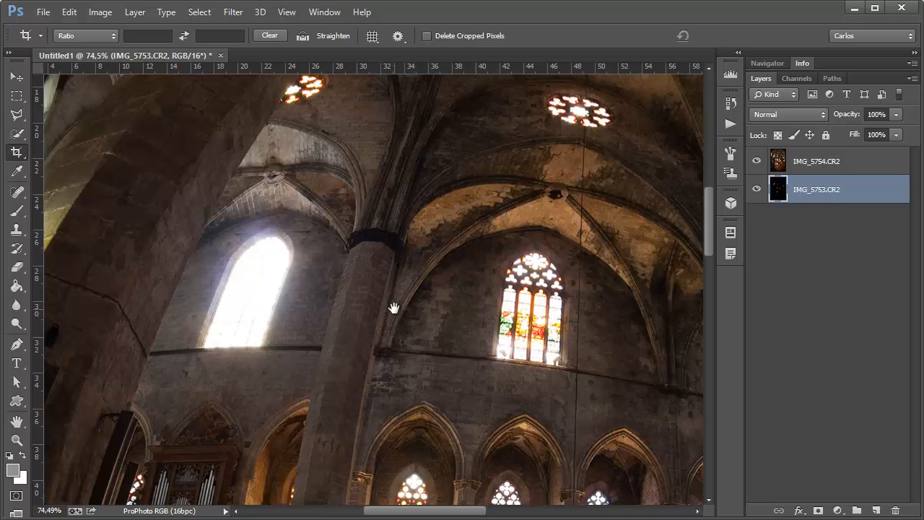
pyautogui.scroll(-3, 597, 355)
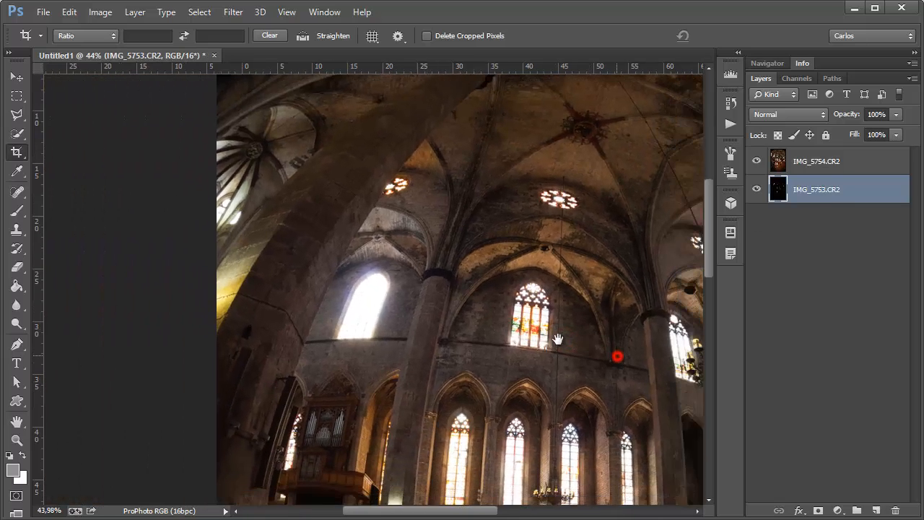
pyautogui.moveTo(614, 354); pyautogui.dragTo(450, 302)
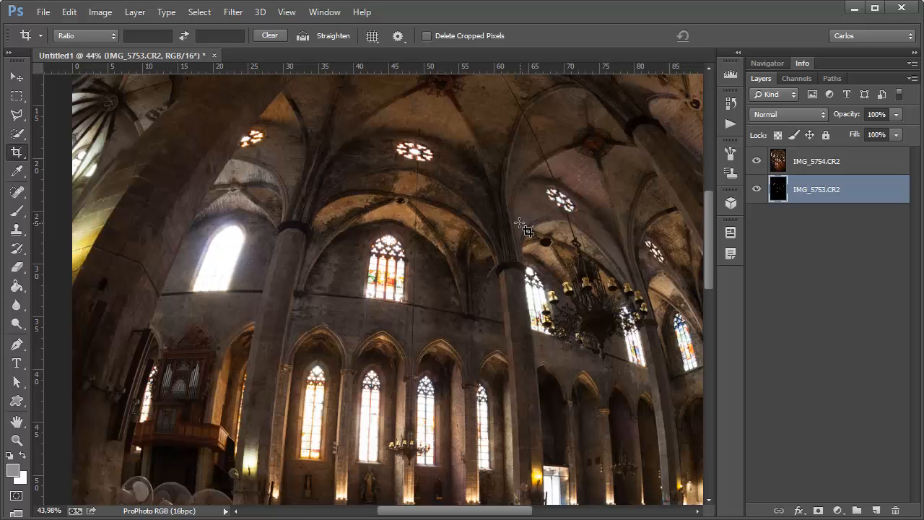
# - Switch to the Rectangular Marquee tool and bring up the channels with the IMG_5754.CR2 layer selected
pyautogui.press('m')
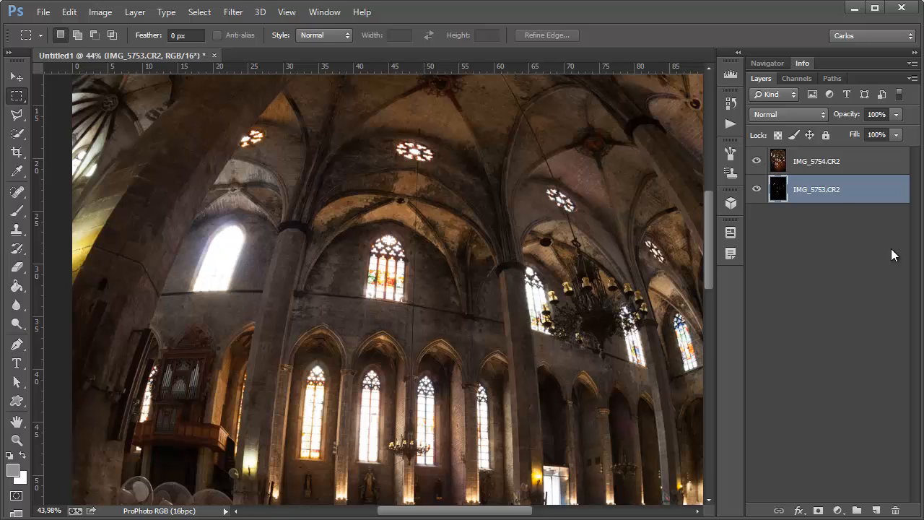
pyautogui.click(801, 160)
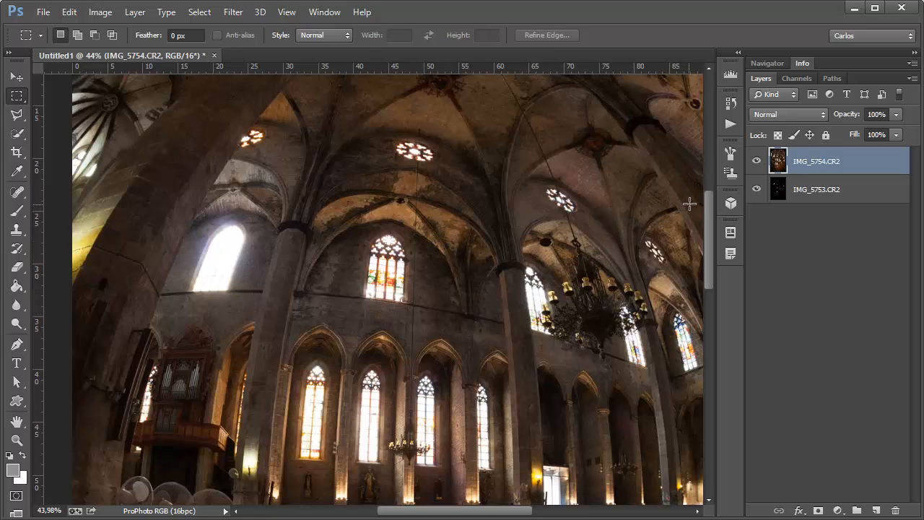
pyautogui.click(796, 78)
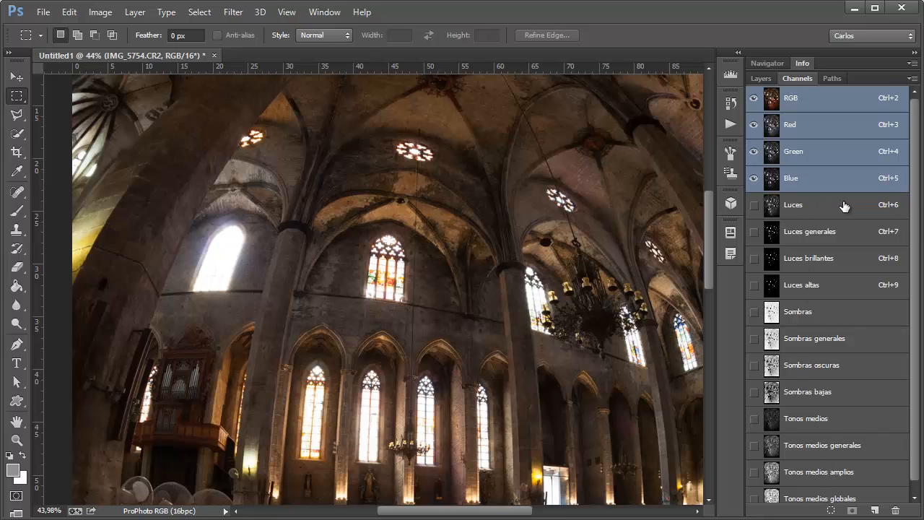
pyautogui.moveTo(916, 209); pyautogui.dragTo(916, 273)
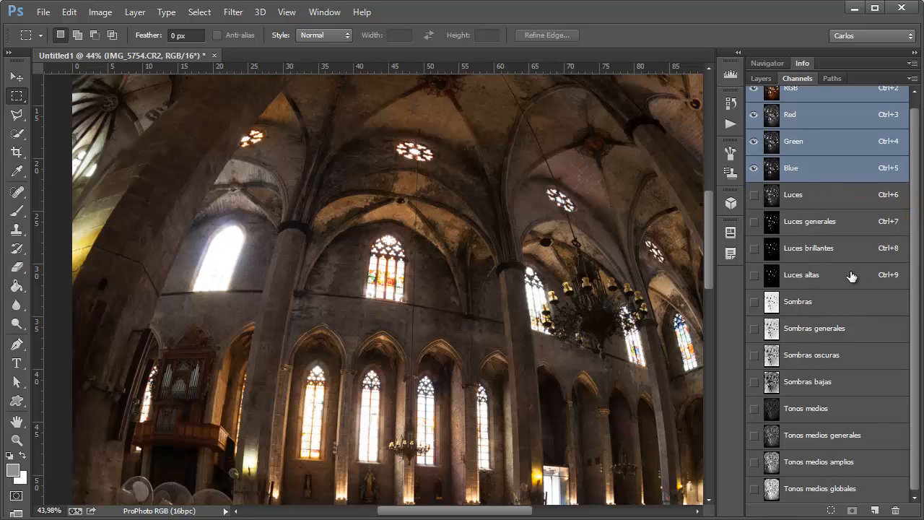
# - Examine the luminosity mask channels one by one, from Luces through the Sombras masks to Tonos medios globales
pyautogui.click(830, 196)
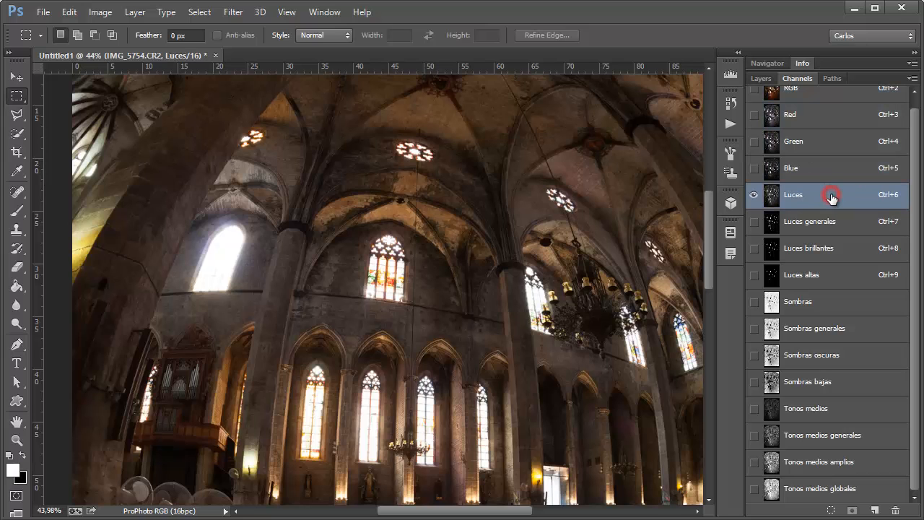
pyautogui.click(828, 221)
pyautogui.click(824, 248)
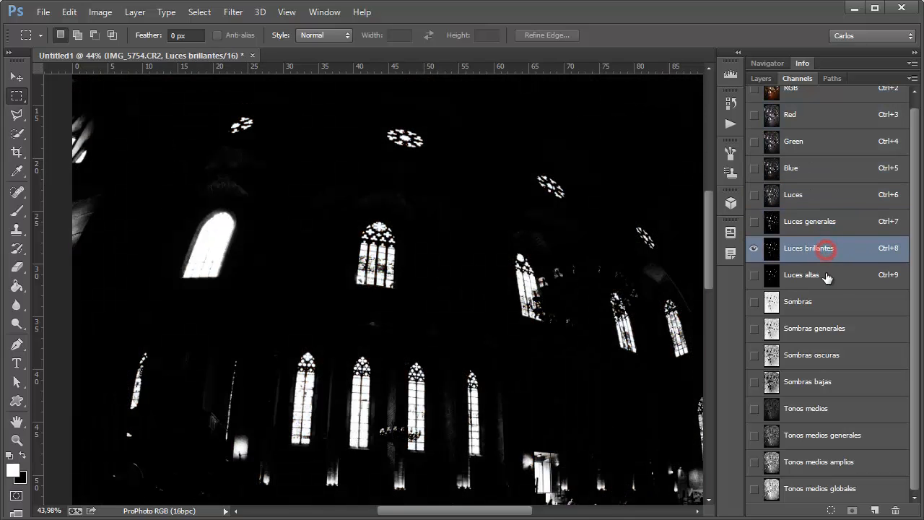
pyautogui.click(825, 275)
pyautogui.click(824, 302)
pyautogui.click(826, 329)
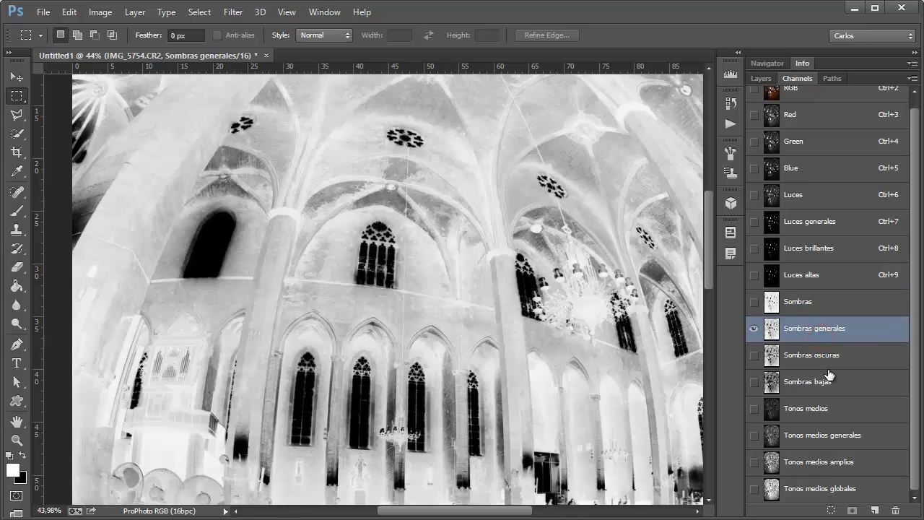
pyautogui.click(828, 374)
pyautogui.click(817, 358)
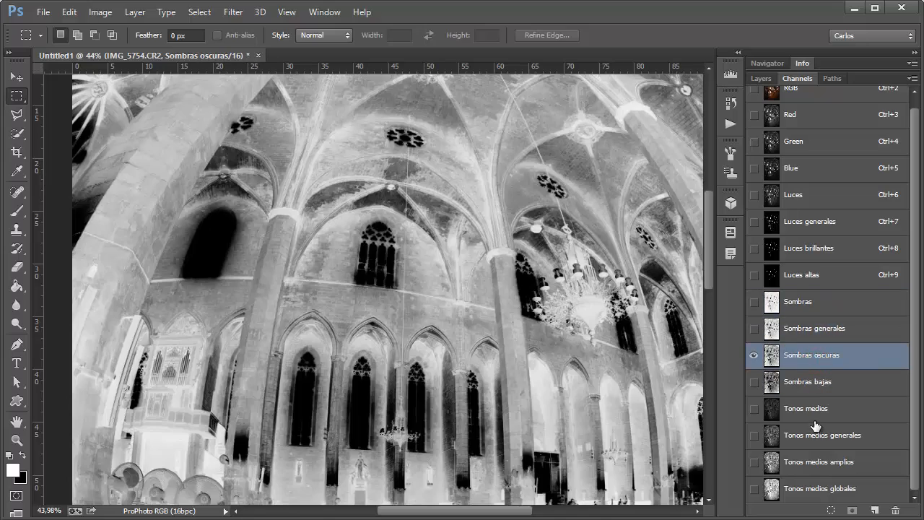
pyautogui.click(816, 410)
pyautogui.click(819, 436)
pyautogui.click(823, 462)
pyautogui.click(822, 491)
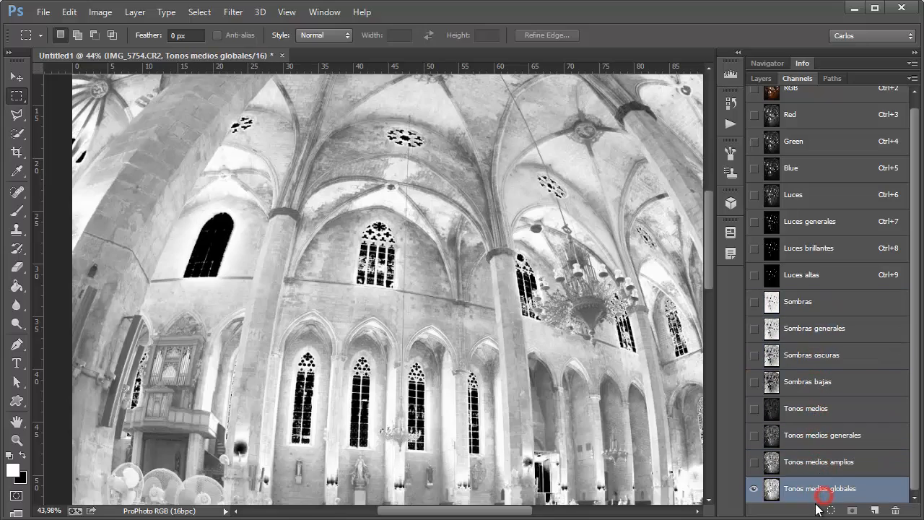
# - Return to the RGB composite, check the two exposure layers and bring the channels back up
pyautogui.click(799, 92)
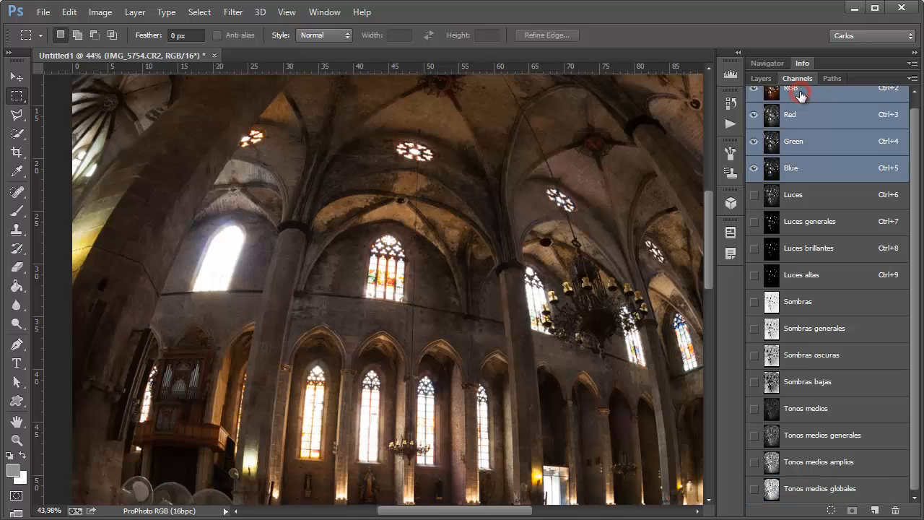
pyautogui.scroll(1, 800, 96)
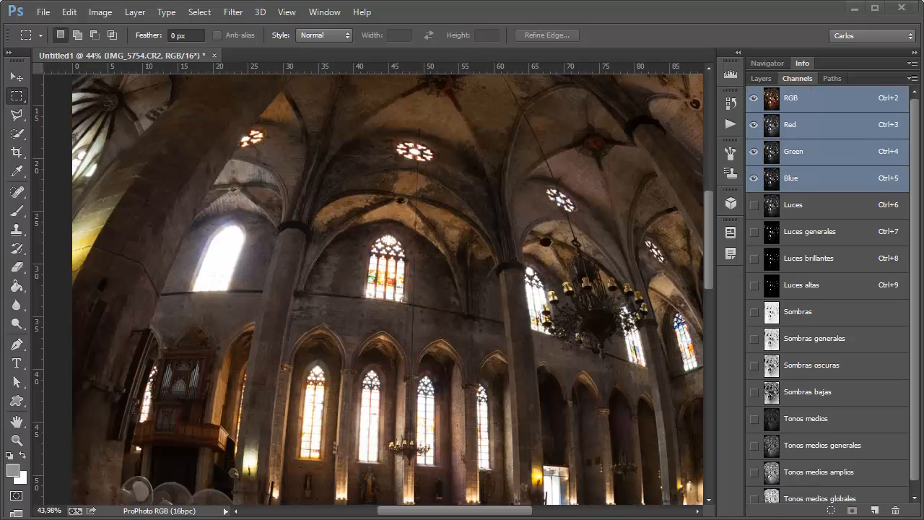
pyautogui.click(762, 78)
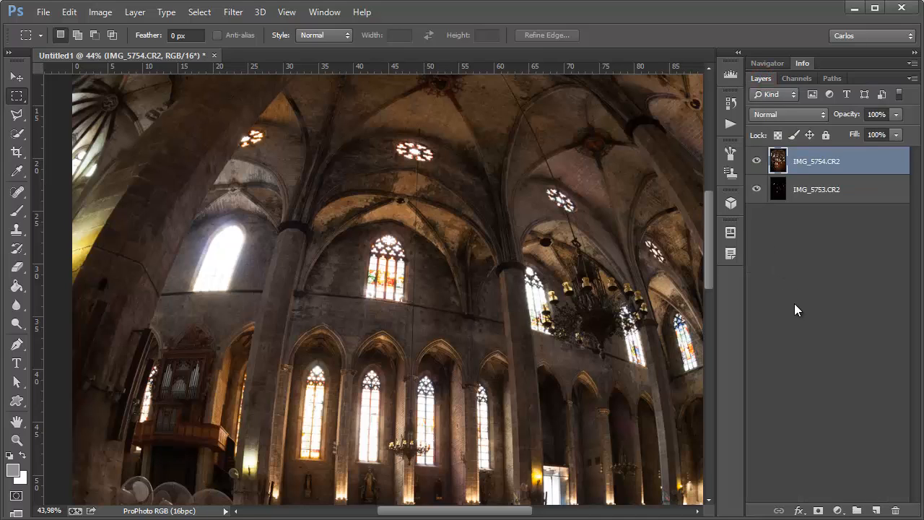
pyautogui.click(786, 78)
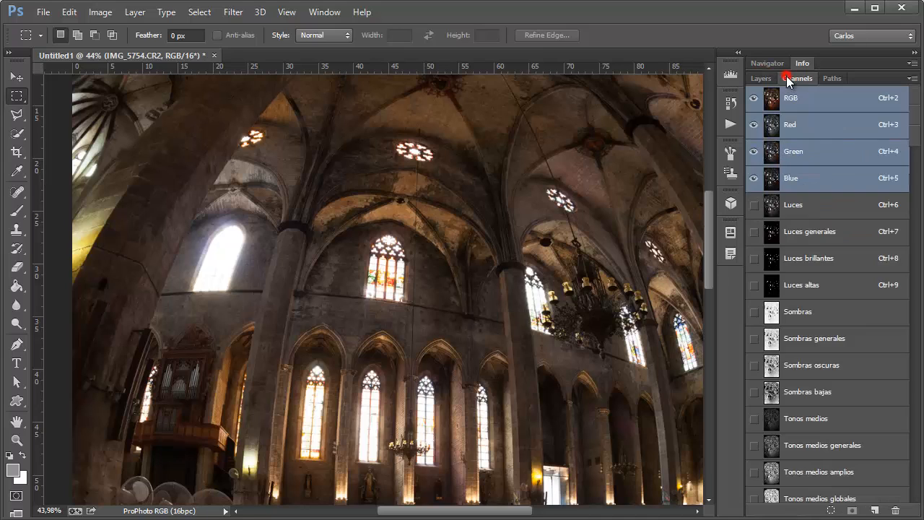
# - Compare the Luces, Luces generales, Luces brillantes and Luces altas masks with the RGB composite around the windows and bench reflections
pyautogui.click(806, 207)
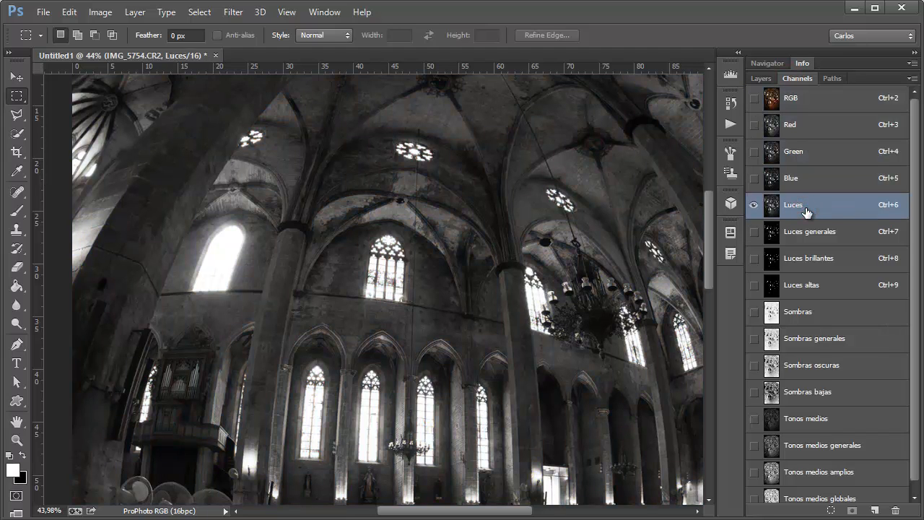
pyautogui.click(812, 237)
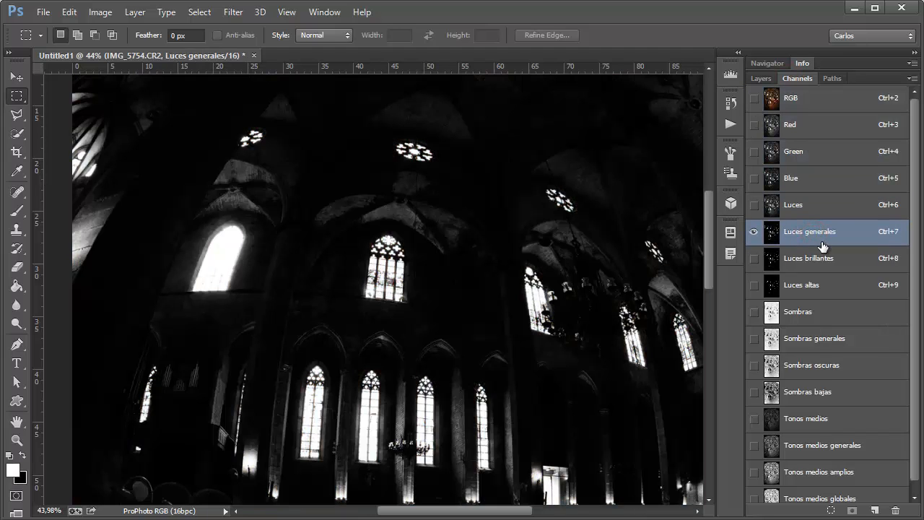
pyautogui.moveTo(516, 358); pyautogui.dragTo(519, 241)
pyautogui.moveTo(522, 146); pyautogui.dragTo(520, 136)
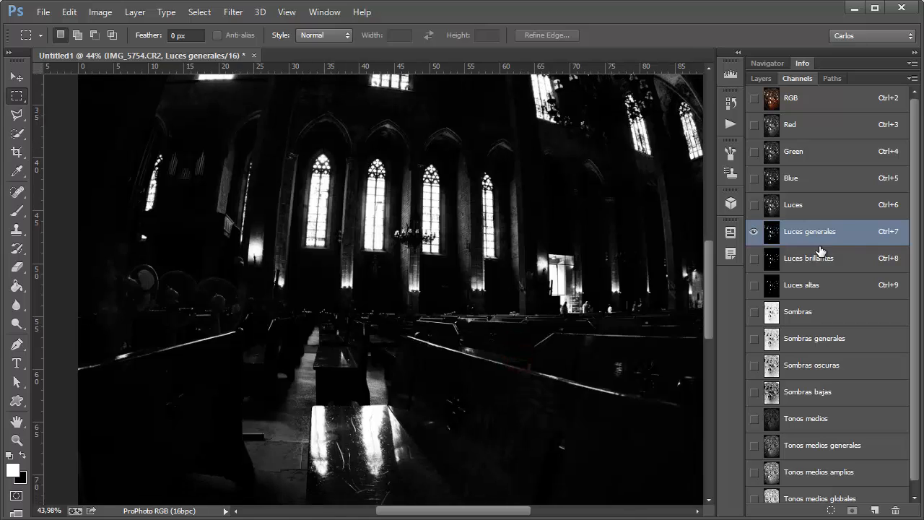
pyautogui.click(815, 258)
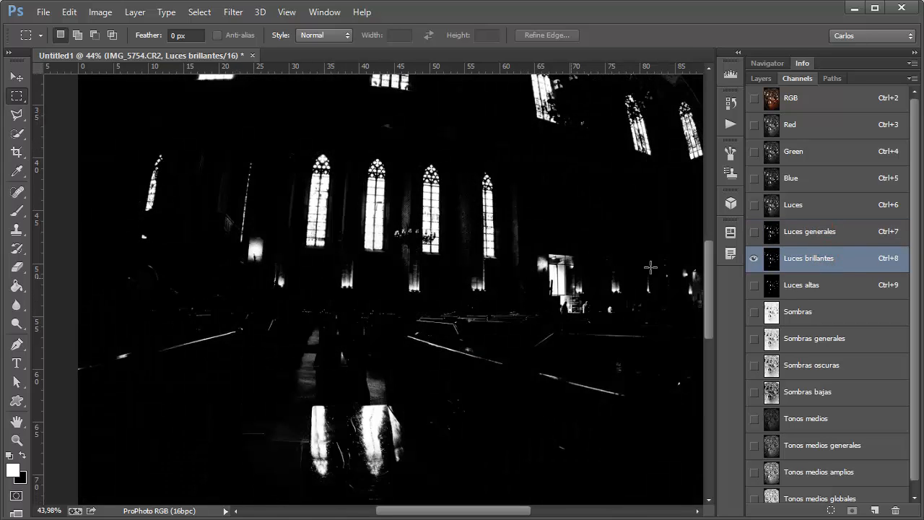
pyautogui.click(802, 288)
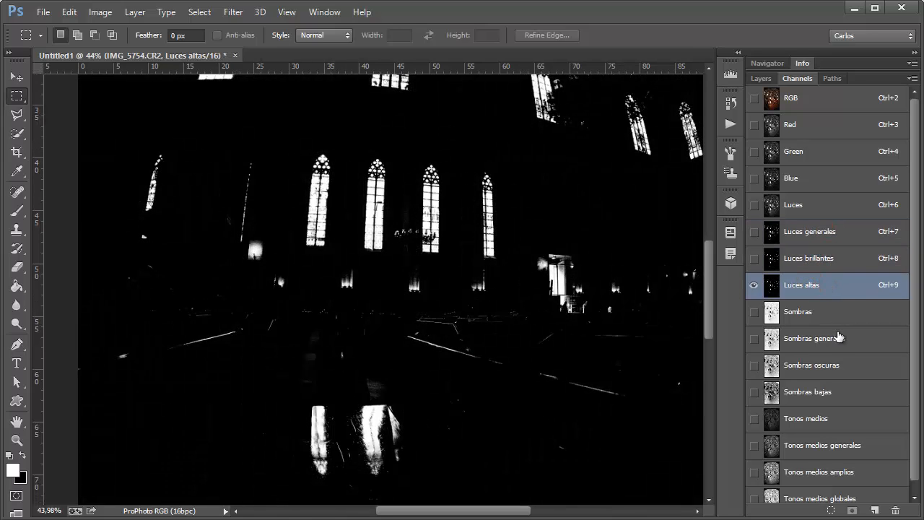
pyautogui.click(814, 261)
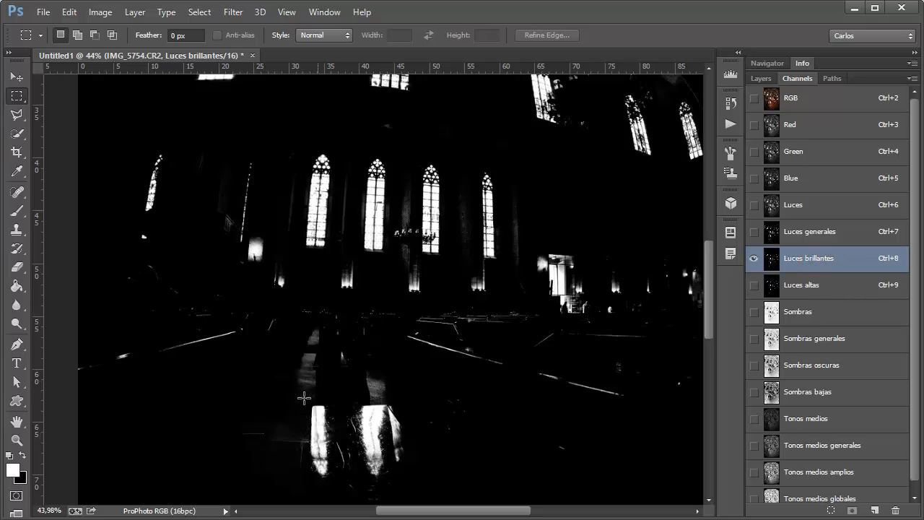
pyautogui.hotkey('ctrl', '2')
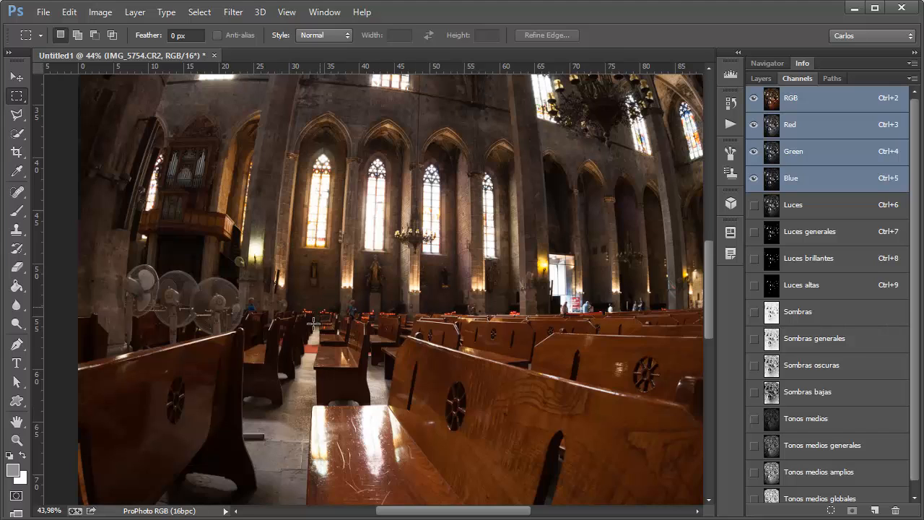
pyautogui.click(820, 258)
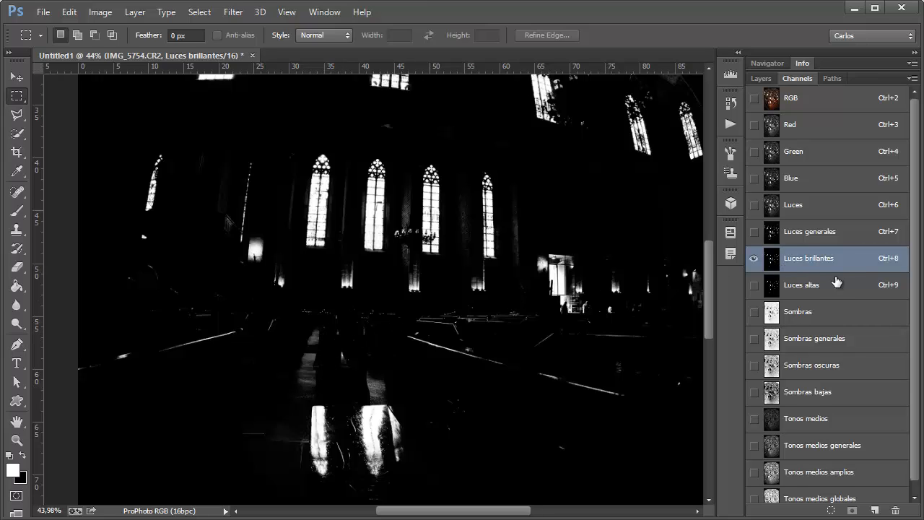
# - Load the Luces altas channel as a selection and return to the RGB composite
pyautogui.click(833, 285)
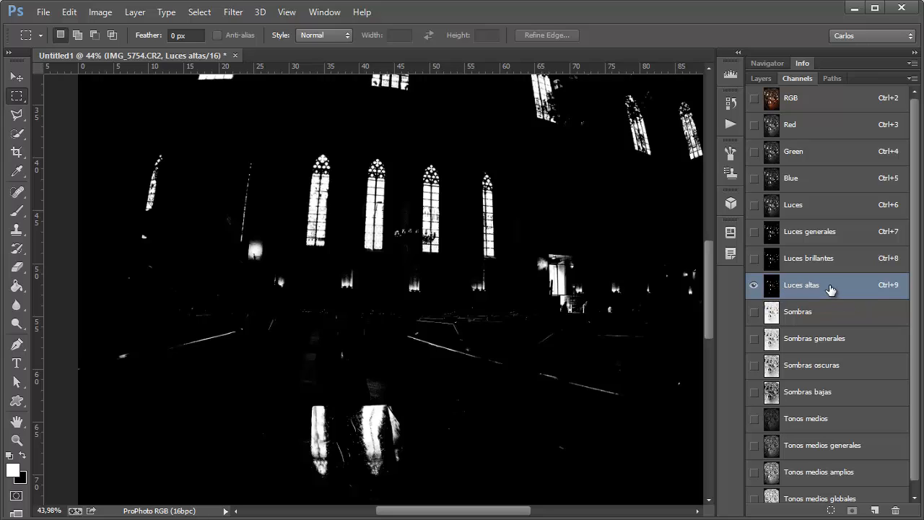
pyautogui.keyDown('ctrl'); pyautogui.click(770, 290); pyautogui.keyUp('ctrl')
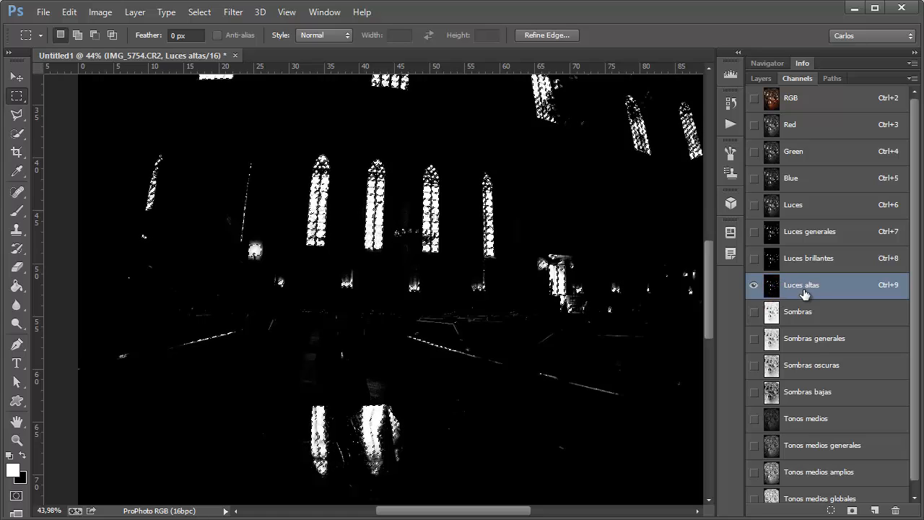
pyautogui.click(794, 98)
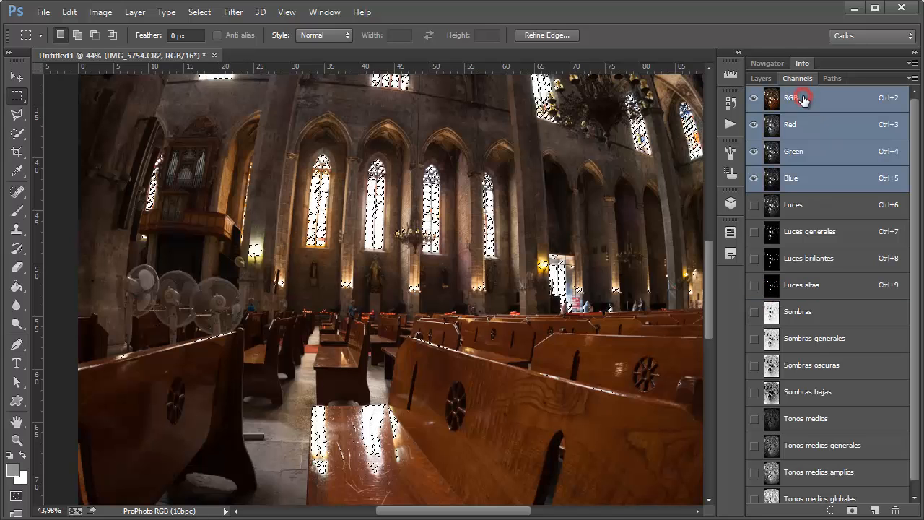
# - Add an inverted layer mask from the selection to IMG_5754.CR2, hiding its brightest highlights
pyautogui.click(757, 78)
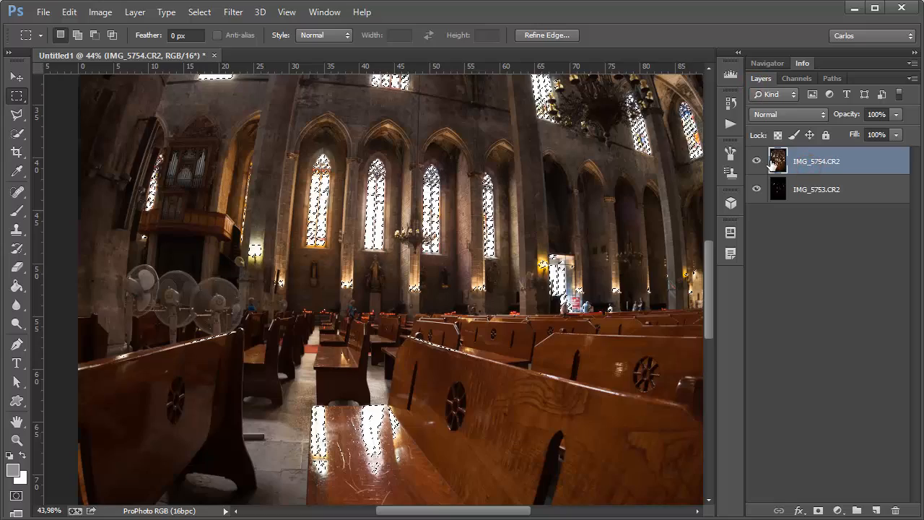
pyautogui.moveTo(534, 173); pyautogui.dragTo(524, 304)
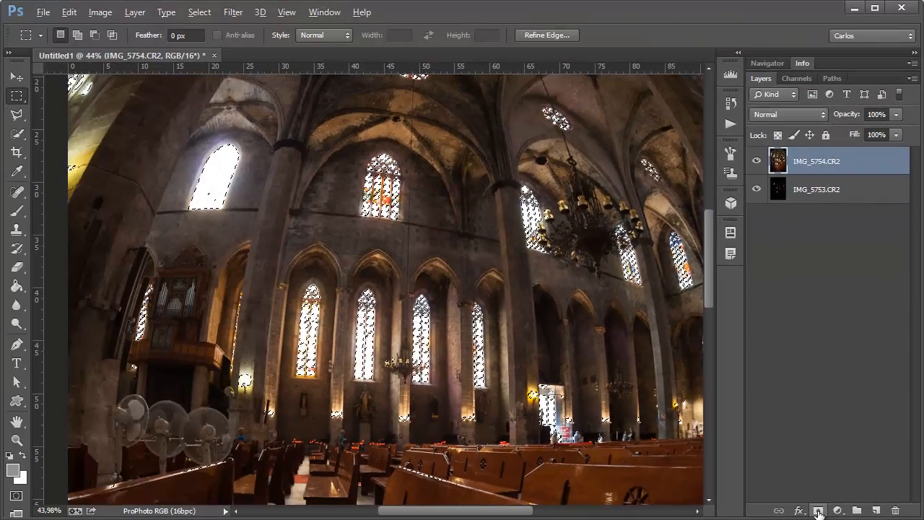
pyautogui.click(677, 503)
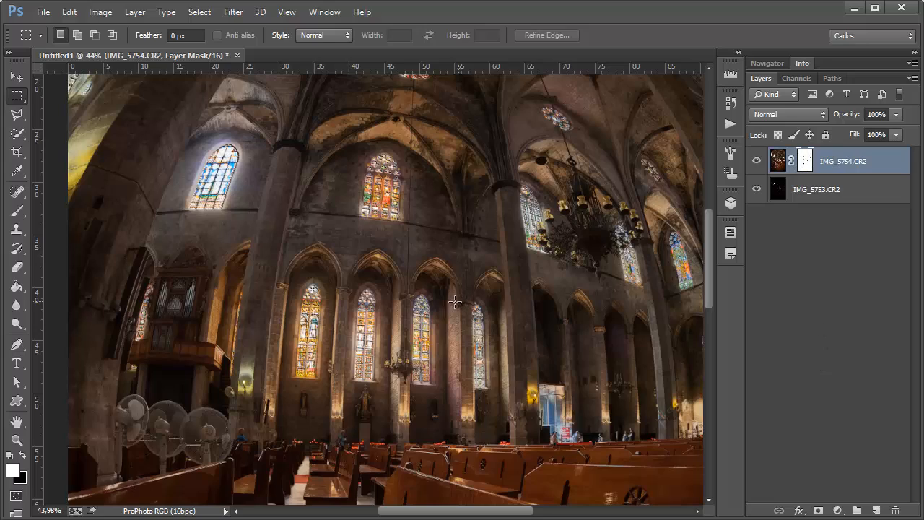
# - Feather the IMG_5754.CR2 layer mask by 6 px
pyautogui.moveTo(381, 238); pyautogui.dragTo(481, 100)
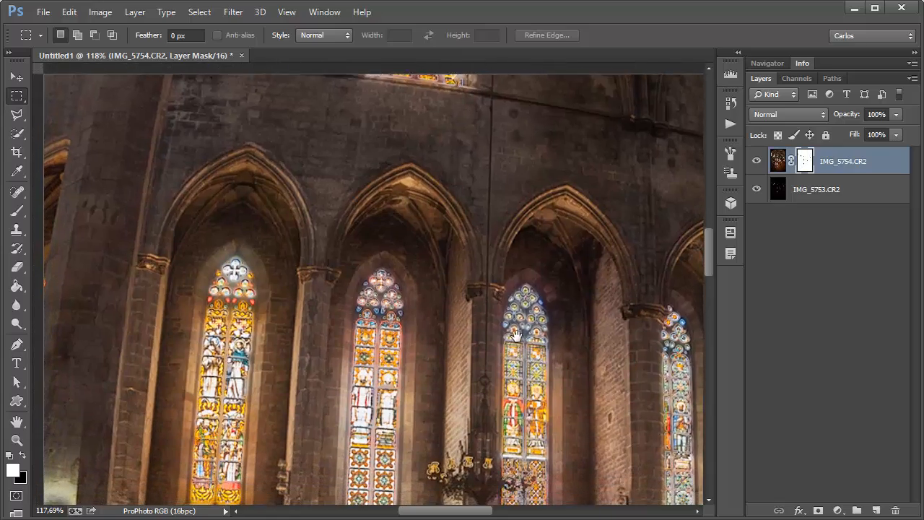
pyautogui.moveTo(515, 336); pyautogui.dragTo(449, 292)
pyautogui.doubleClick(803, 162)
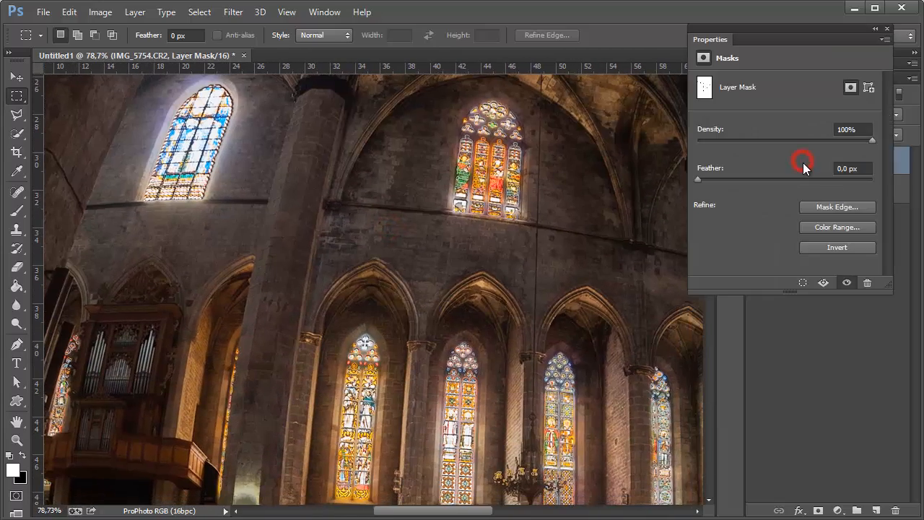
pyautogui.click(860, 170)
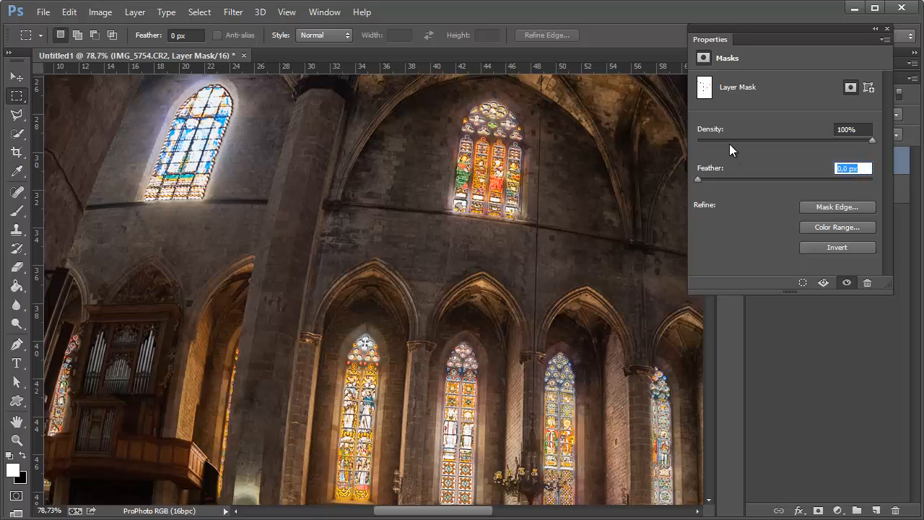
pyautogui.write('6')
pyautogui.press('Tab')
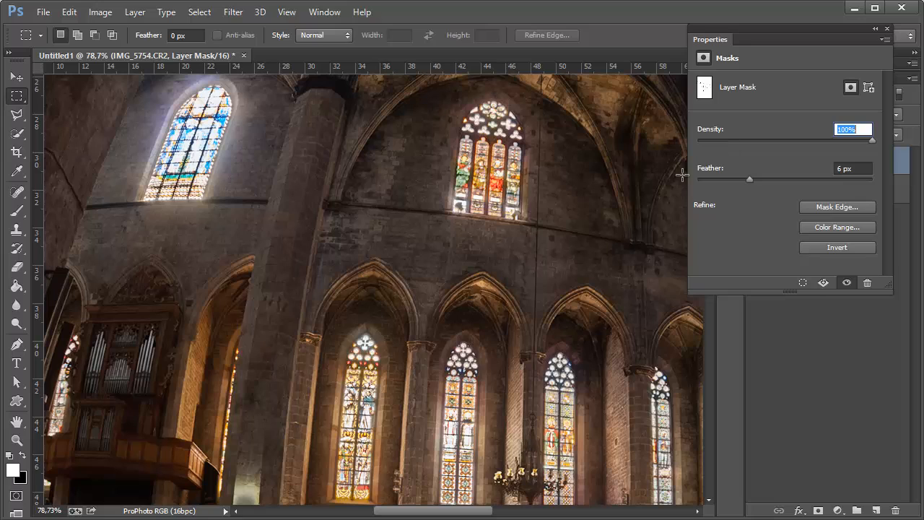
pyautogui.click(845, 354)
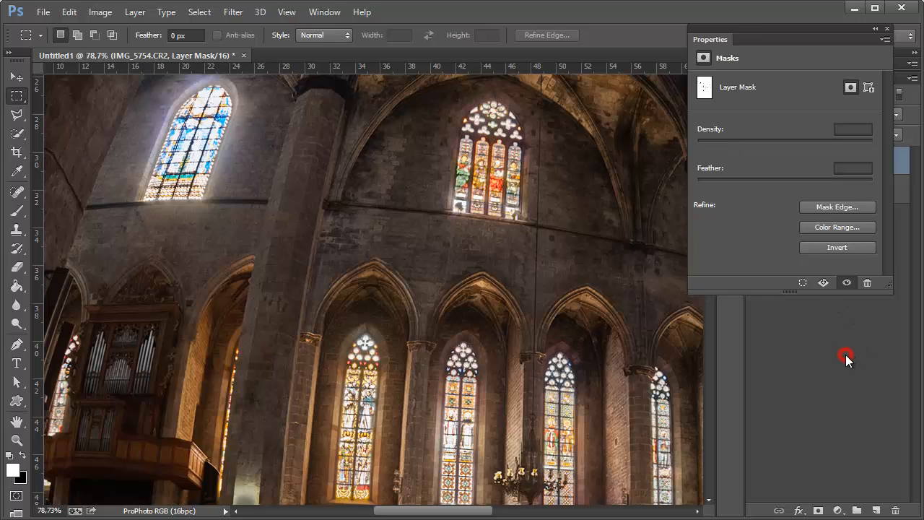
pyautogui.click(886, 29)
pyautogui.moveTo(541, 342)
pyautogui.mouseDown()
pyautogui.moveTo(528, 254)
pyautogui.moveTo(547, 310)
pyautogui.moveTo(541, 345)
pyautogui.mouseUp()
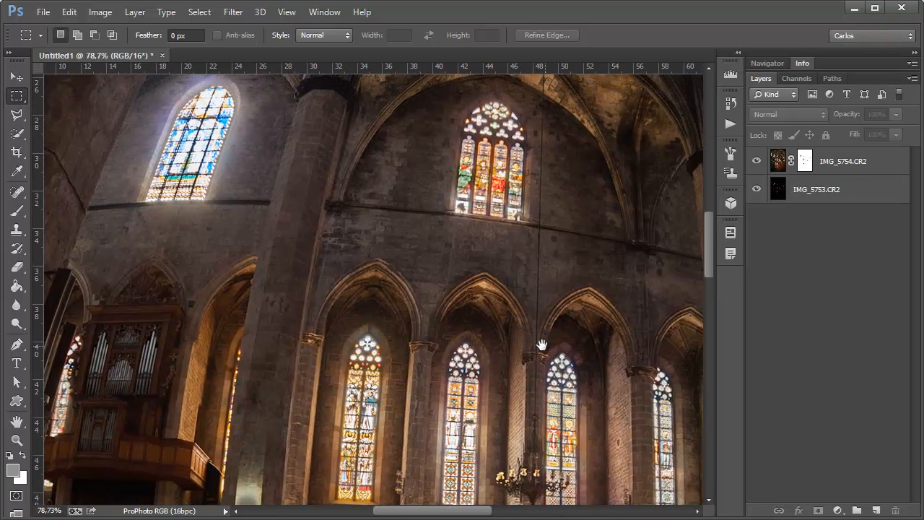
# - Add a Curves adjustment layer directly above IMG_5753.CR2 and raise its RGB curve to brighten the darker exposure
pyautogui.click(815, 189)
pyautogui.click(835, 510)
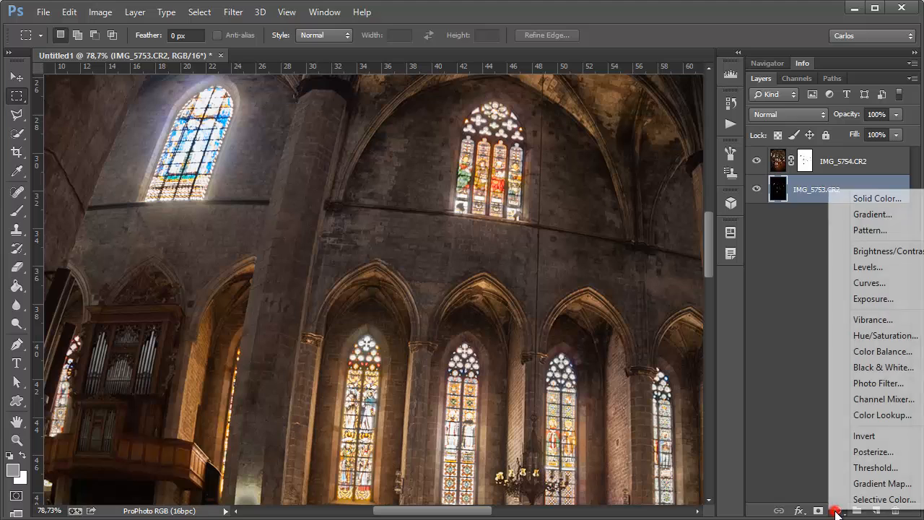
pyautogui.click(837, 283)
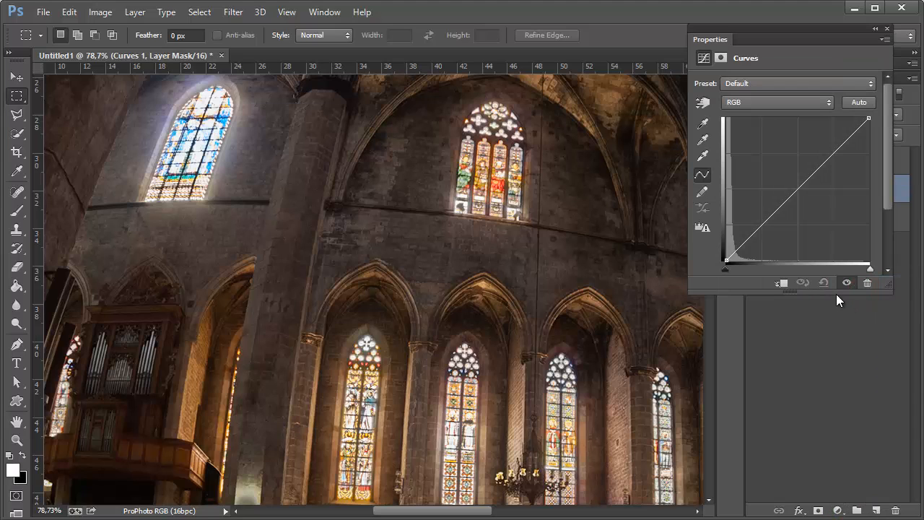
pyautogui.click(804, 183)
pyautogui.moveTo(802, 182); pyautogui.dragTo(764, 199)
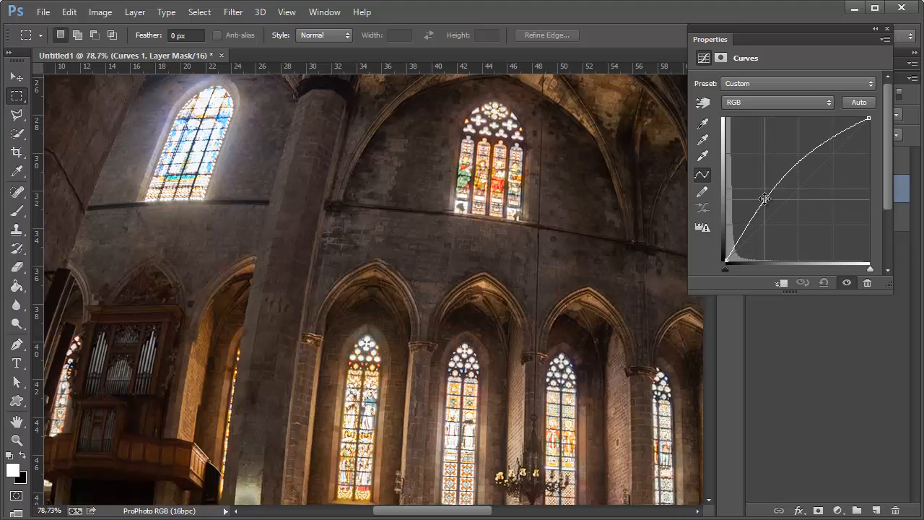
pyautogui.click(887, 31)
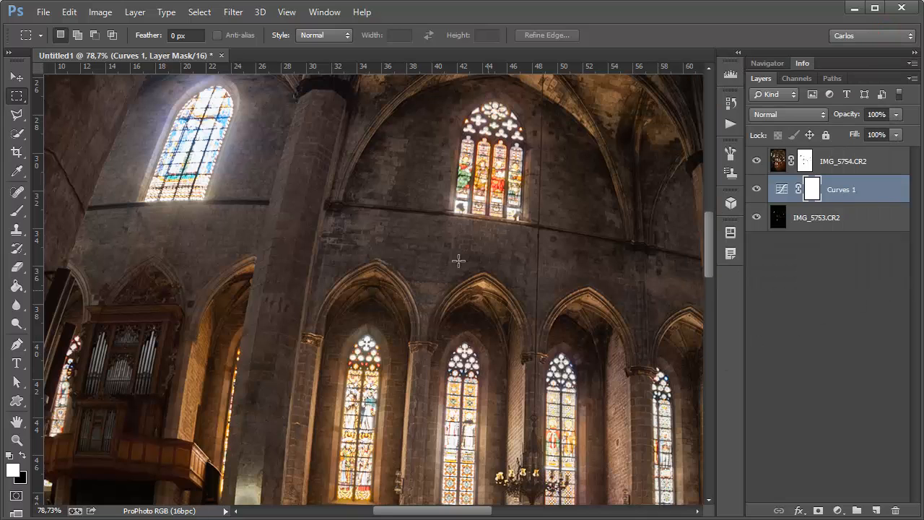
# - Examine the light reflections on the front bench with the IMG_5754.CR2 layer mask disabled and re-enabled
pyautogui.press('h')
pyautogui.moveTo(472, 368); pyautogui.dragTo(401, 388)
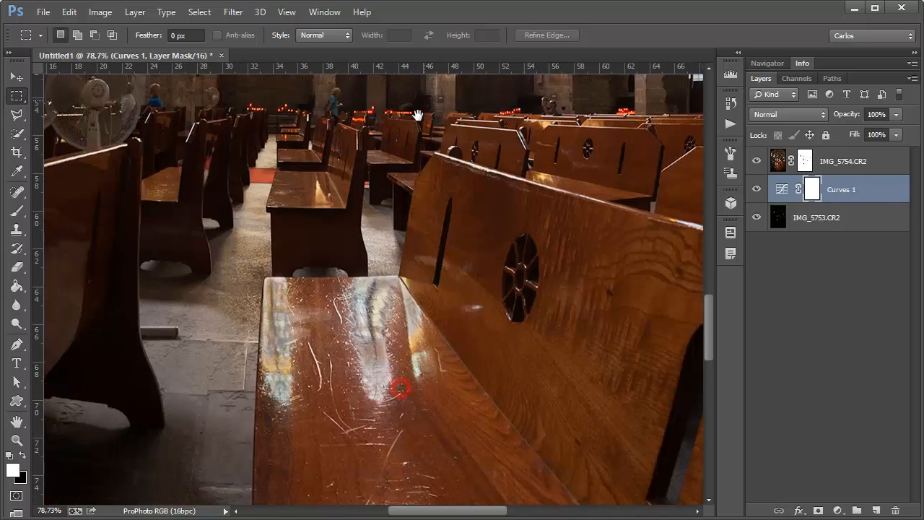
pyautogui.moveTo(461, 386); pyautogui.dragTo(462, 194)
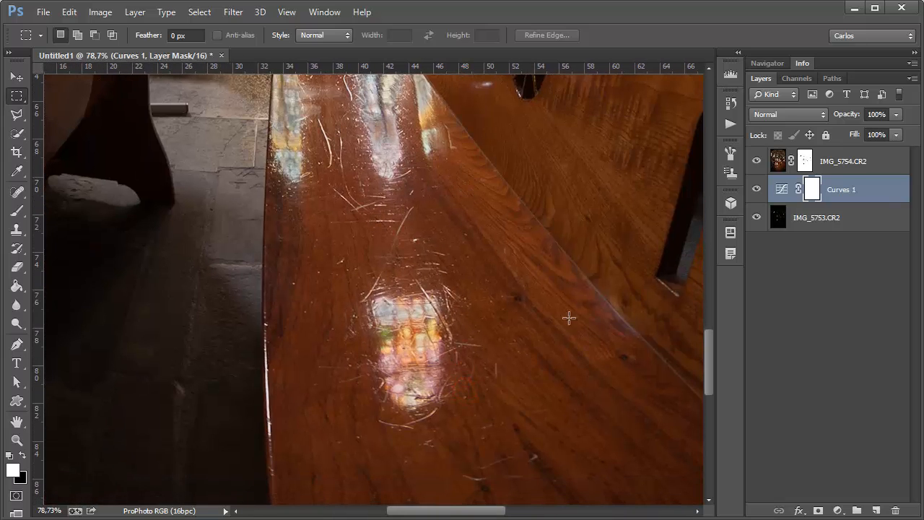
pyautogui.keyDown('shift'); pyautogui.click(804, 161); pyautogui.keyUp('shift')
pyautogui.keyDown('shift'); pyautogui.click(804, 161); pyautogui.keyUp('shift')
# - Compare the upper and lower stained-glass windows by disabling and re-enabling the IMG_5754.CR2 layer mask
pyautogui.moveTo(409, 181); pyautogui.dragTo(538, 310)
pyautogui.moveTo(464, 165); pyautogui.dragTo(562, 426)
pyautogui.moveTo(537, 266); pyautogui.dragTo(294, 321)
pyautogui.click(293, 320)
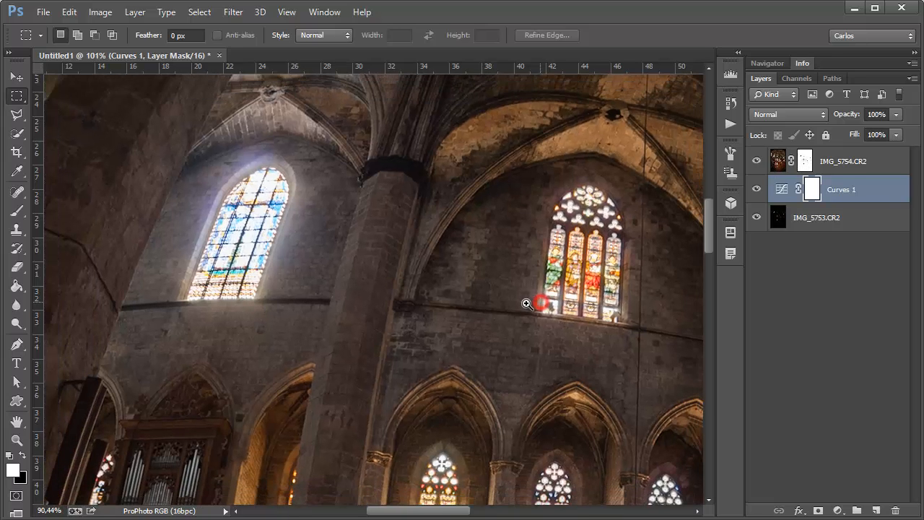
pyautogui.scroll(-1, 540, 303)
pyautogui.keyDown('shift'); pyautogui.click(806, 162); pyautogui.keyUp('shift')
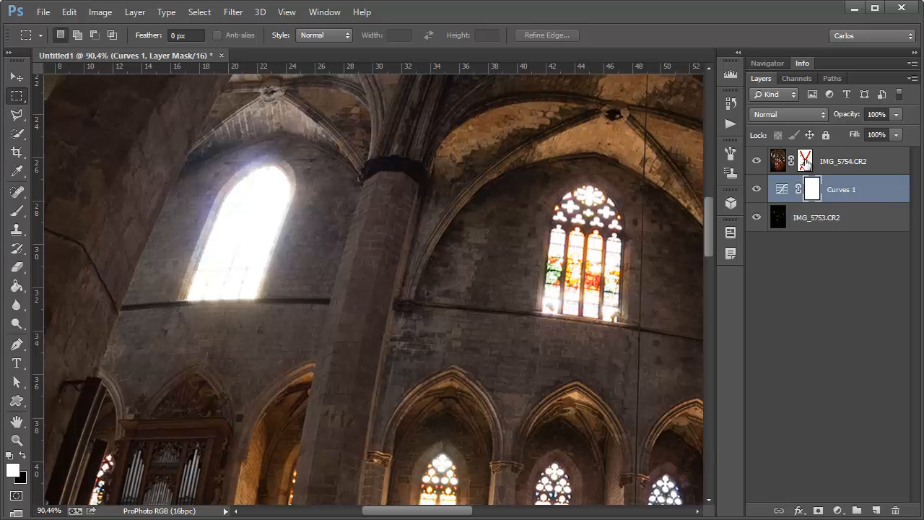
pyautogui.keyDown('shift'); pyautogui.click(805, 160); pyautogui.keyUp('shift')
pyautogui.moveTo(603, 367); pyautogui.dragTo(546, 416)
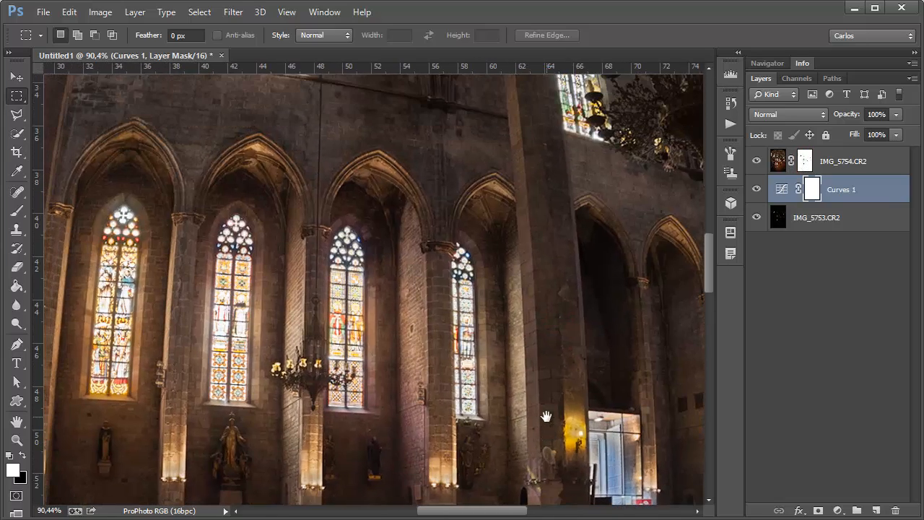
pyautogui.keyDown('shift'); pyautogui.click(804, 161); pyautogui.keyUp('shift')
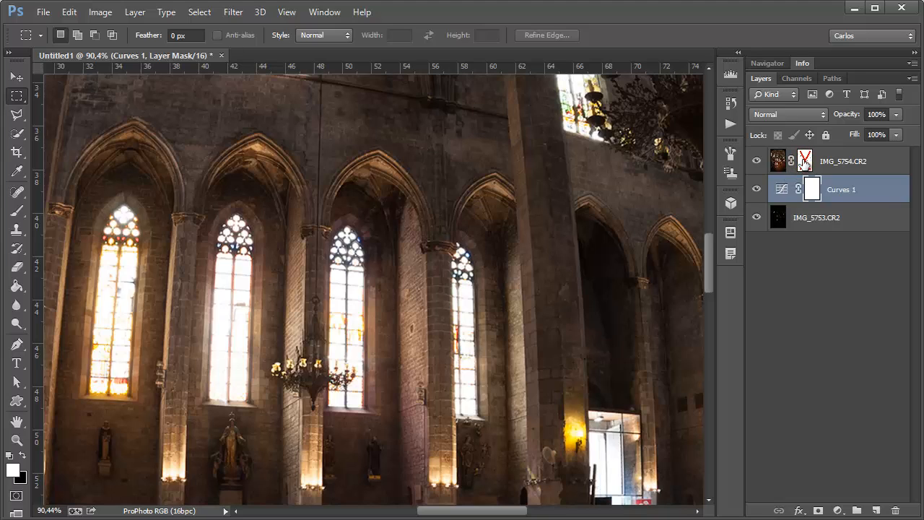
pyautogui.keyDown('shift'); pyautogui.click(805, 161); pyautogui.keyUp('shift')
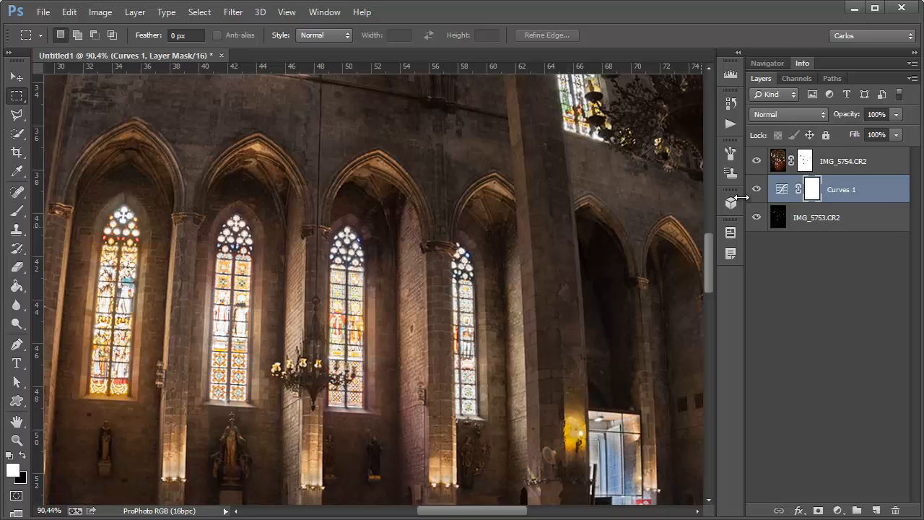
# - Set the IMG_5754.CR2 layer mask's feather to 0 px and display the mask on its own
pyautogui.doubleClick(801, 165)
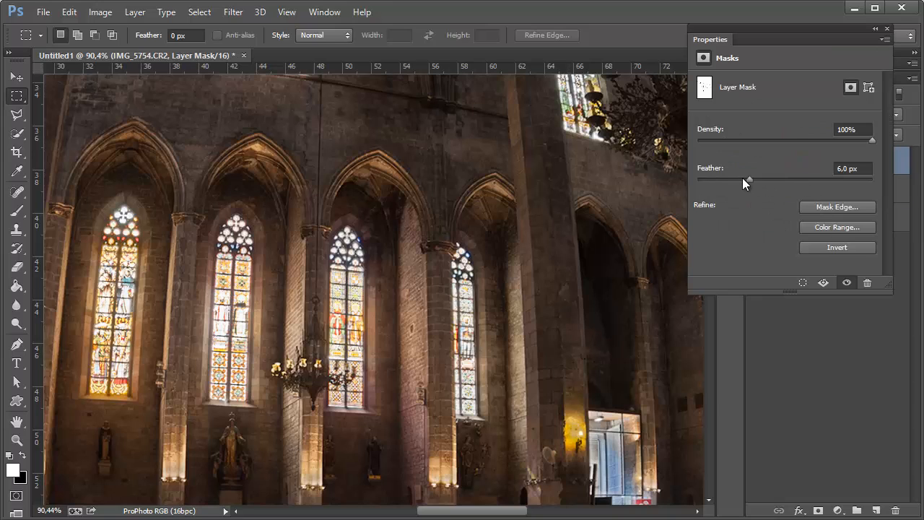
pyautogui.click(886, 28)
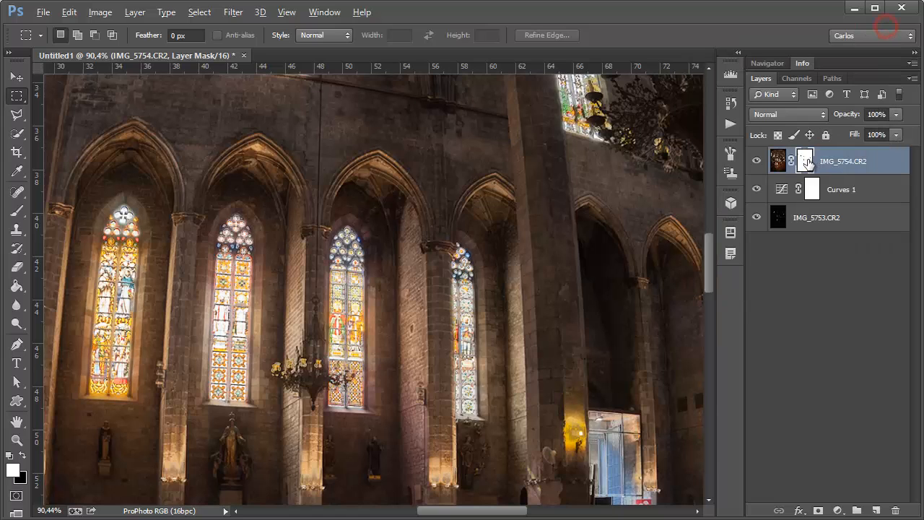
pyautogui.keyDown('alt'); pyautogui.click(805, 161); pyautogui.keyUp('alt')
# - Examine the gray transitions in the unfeathered IMG_5754.CR2 mask around the lower windows, columns and doorway
pyautogui.moveTo(452, 416); pyautogui.dragTo(433, 284)
pyautogui.click(433, 284)
pyautogui.keyDown('alt'); pyautogui.click(486, 245); pyautogui.keyUp('alt')
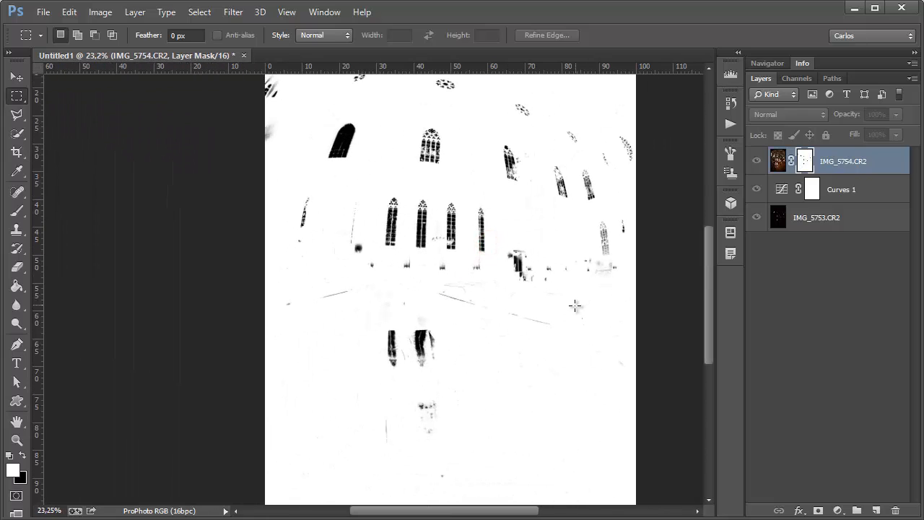
pyautogui.moveTo(447, 340); pyautogui.dragTo(556, 343)
pyautogui.moveTo(569, 149); pyautogui.dragTo(338, 498)
pyautogui.moveTo(378, 371); pyautogui.dragTo(436, 382)
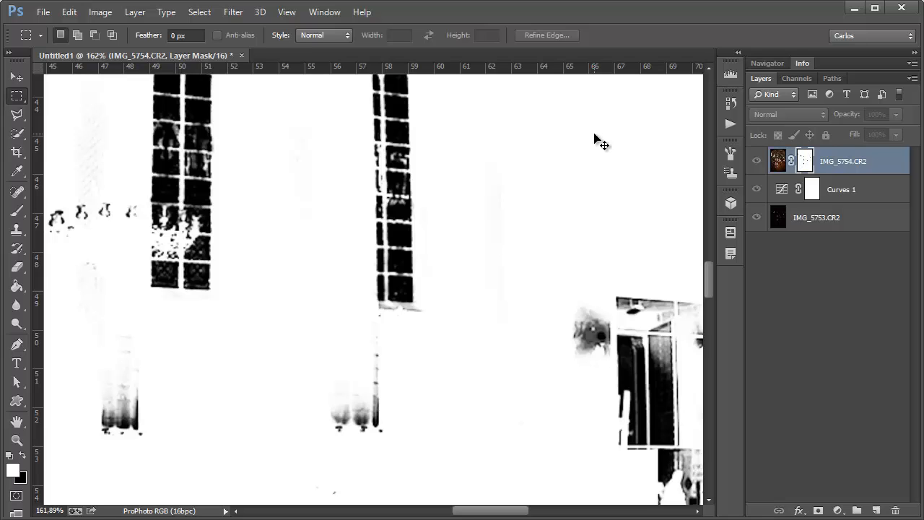
pyautogui.hotkey('ctrl', '-')
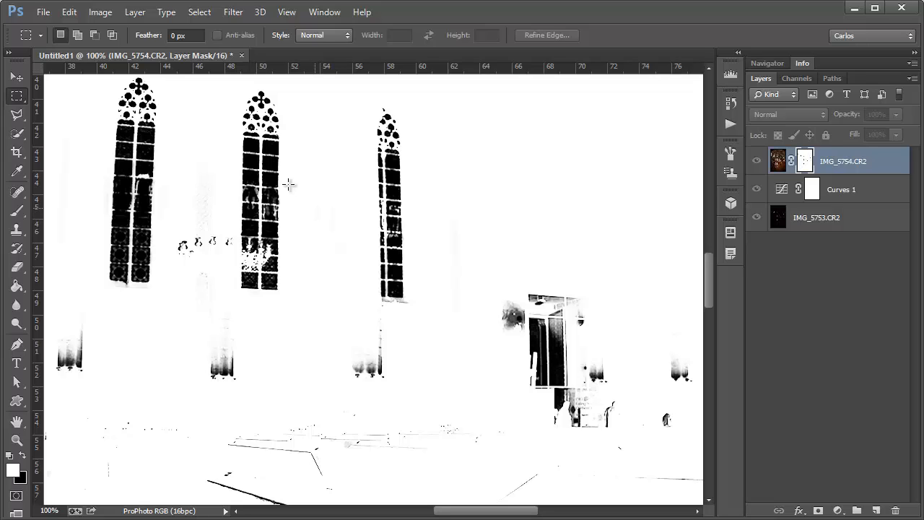
# - Preview Threshold at level 128 on the IMG_5754.CR2 mask and compare it with the original grayscale mask
pyautogui.click(101, 13)
pyautogui.moveTo(108, 48)
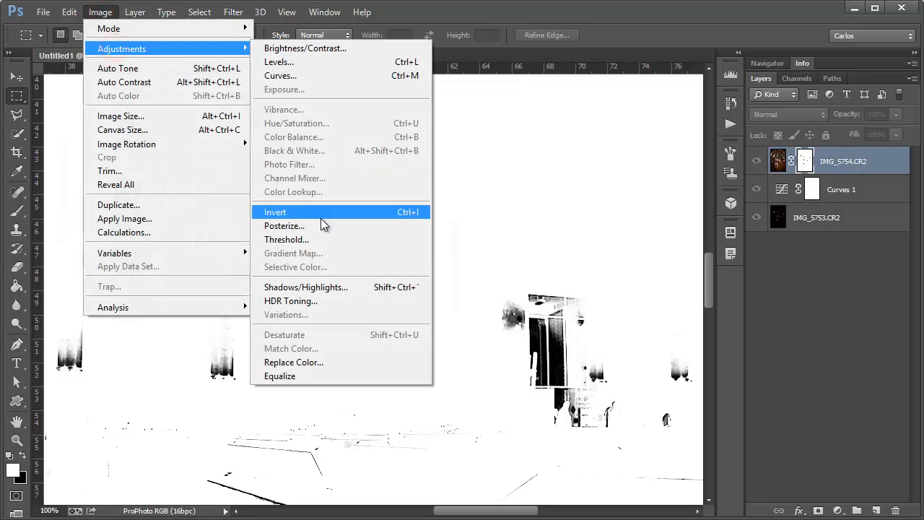
pyautogui.click(325, 240)
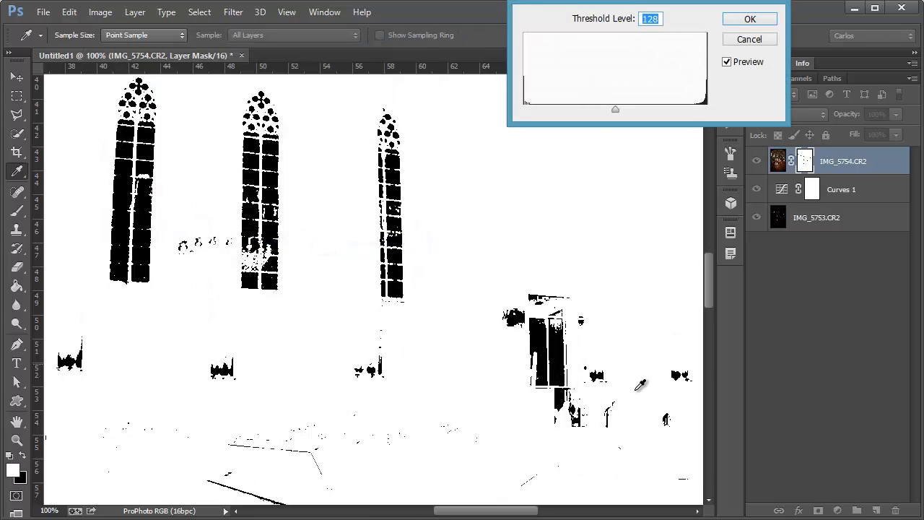
pyautogui.click(727, 63)
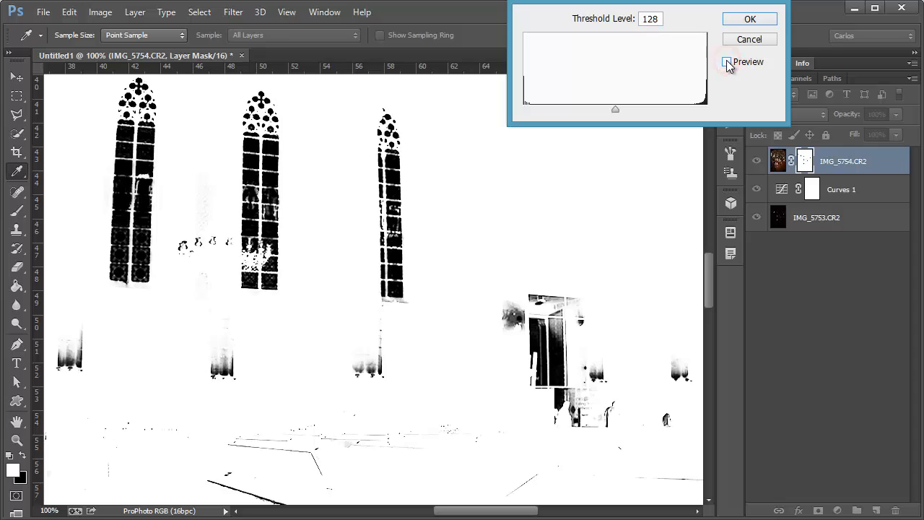
pyautogui.click(727, 63)
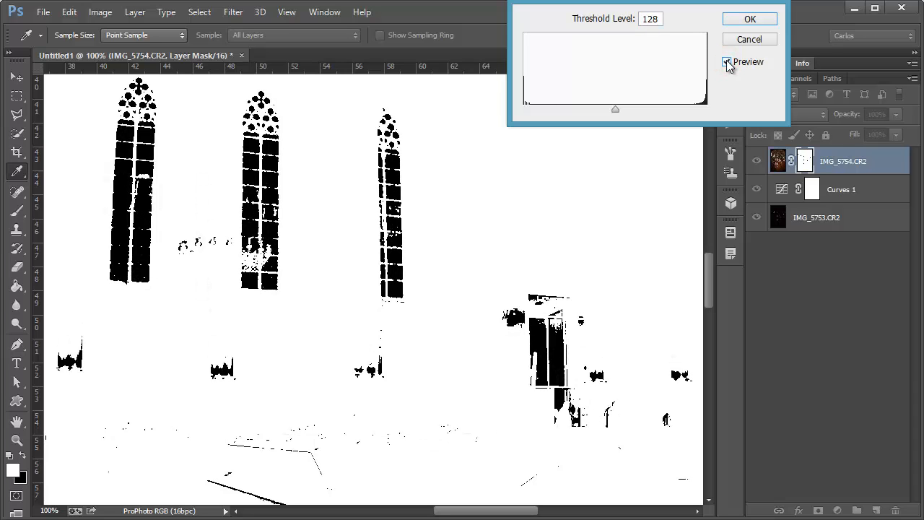
pyautogui.click(727, 63)
pyautogui.click(466, 338)
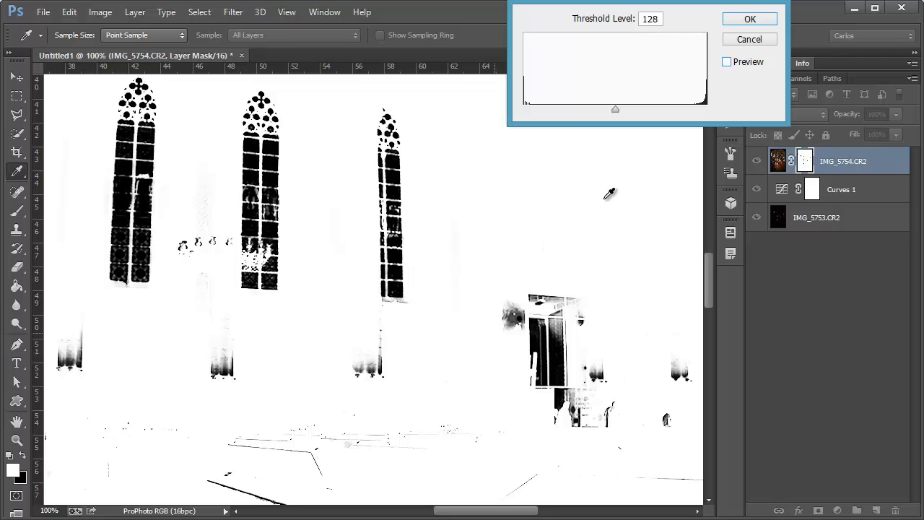
# - Compare the mask's wall lamp and doorway with and without the Threshold preview, and cancel the adjustment
pyautogui.click(745, 77)
pyautogui.keyDown('ctrl'); pyautogui.click(505, 380); pyautogui.keyUp('ctrl')
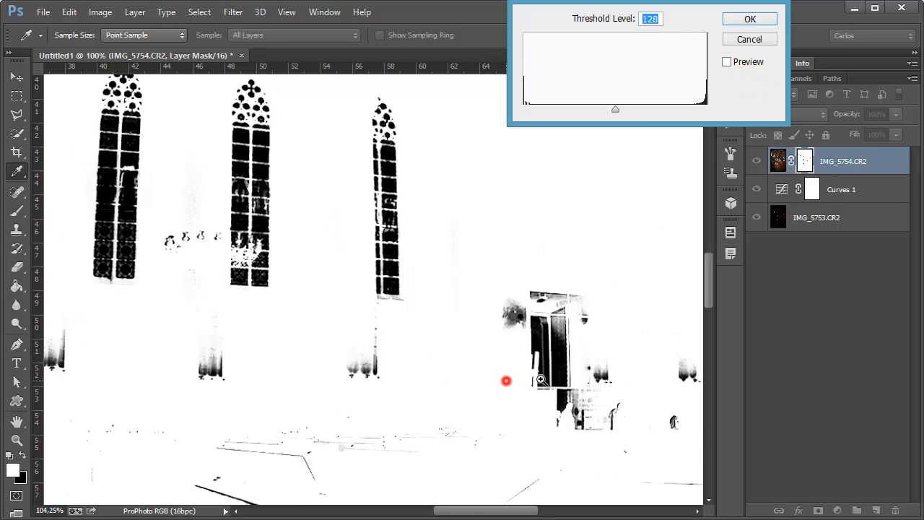
pyautogui.click(727, 62)
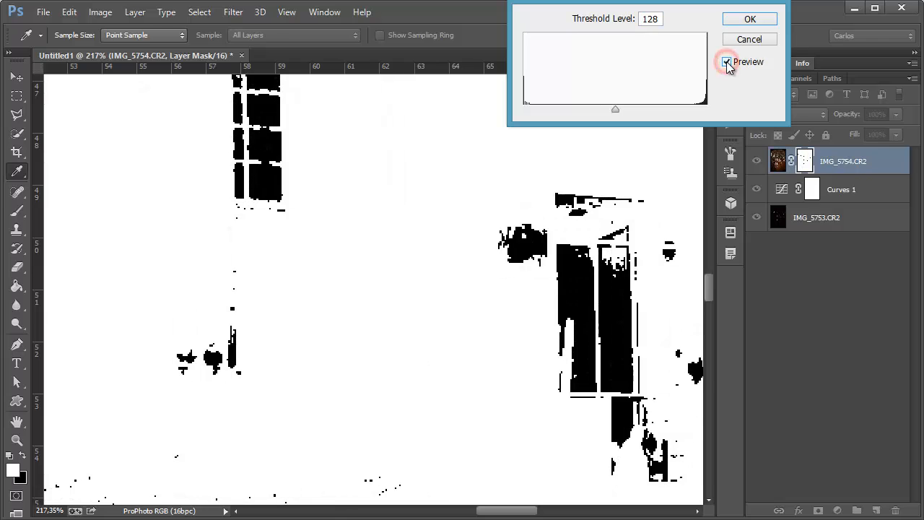
pyautogui.click(727, 62)
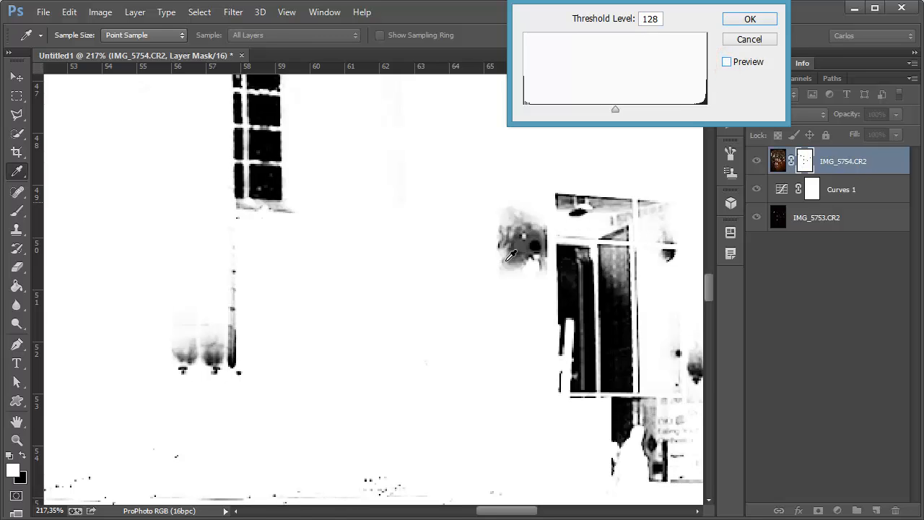
pyautogui.click(749, 39)
# - Feather the IMG_5754.CR2 layer mask again and return from the mask view to the layer's image
pyautogui.moveTo(612, 276); pyautogui.dragTo(499, 279)
pyautogui.keyDown('alt'); pyautogui.click(573, 242); pyautogui.keyUp('alt')
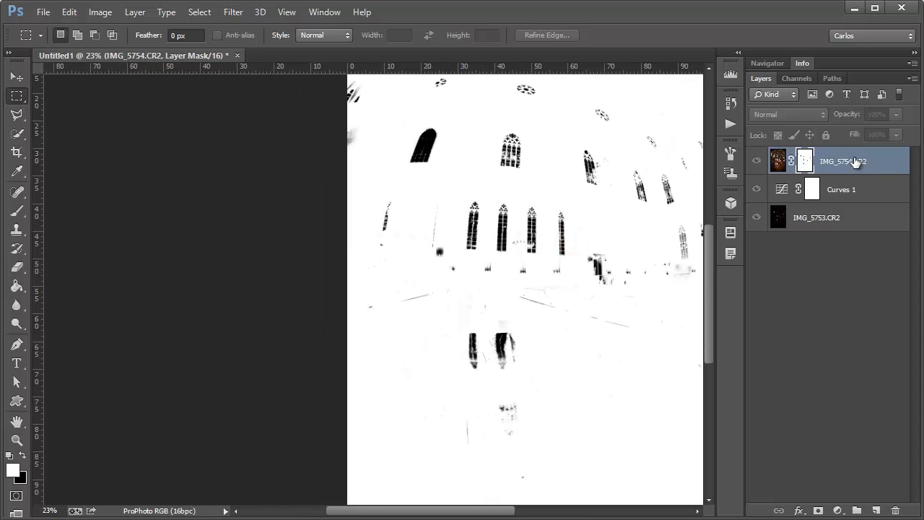
pyautogui.doubleClick(803, 166)
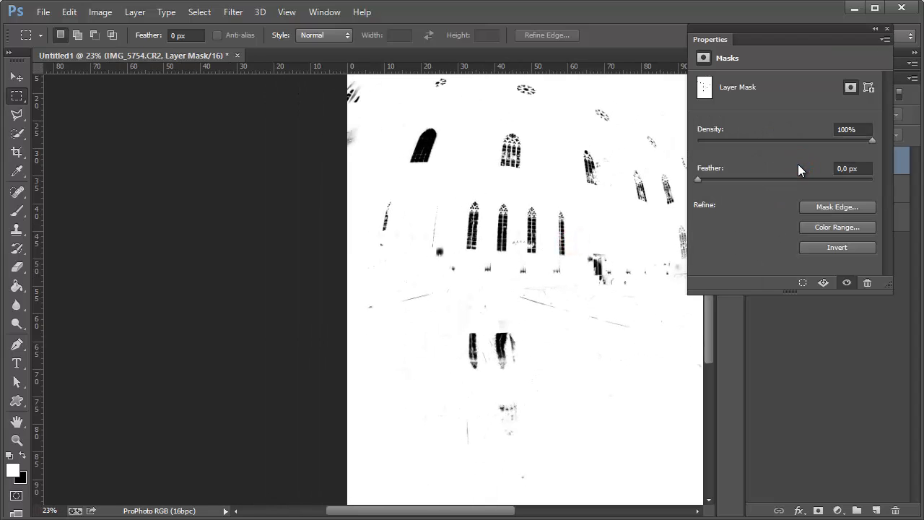
pyautogui.click(863, 167)
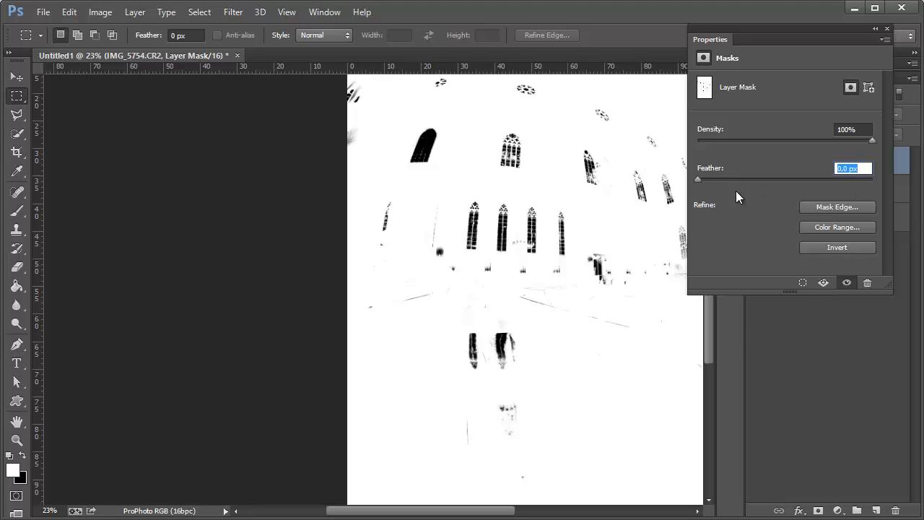
pyautogui.click(887, 30)
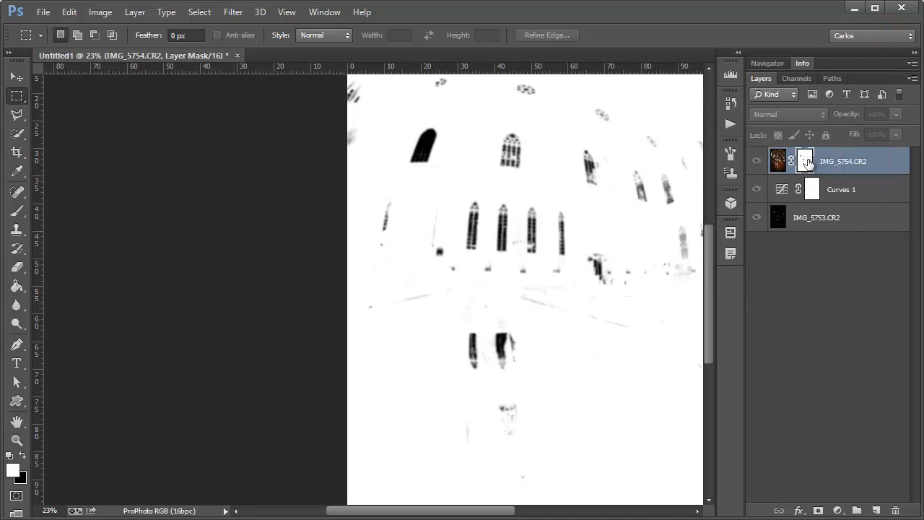
pyautogui.click(777, 161)
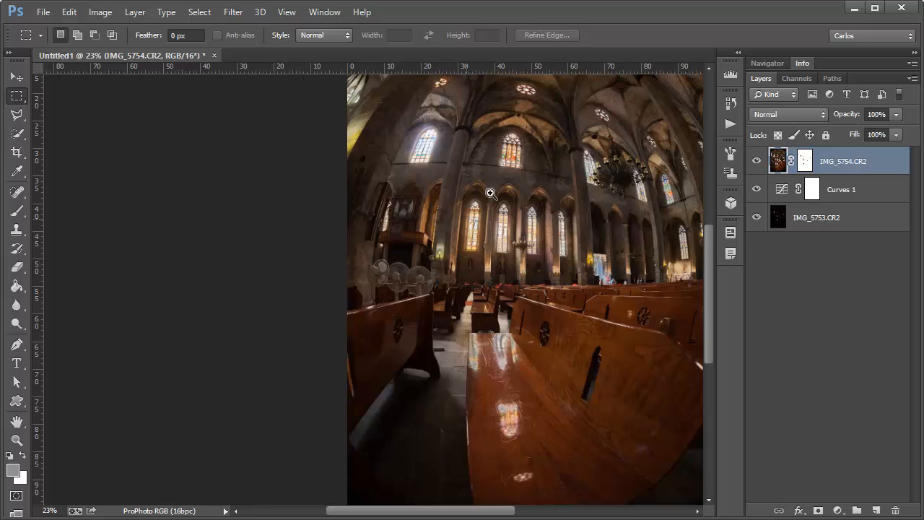
# - Examine the blended stained-glass windows and review the luminosity channels for highlights, shadows and midtones
pyautogui.moveTo(490, 193); pyautogui.dragTo(580, 177)
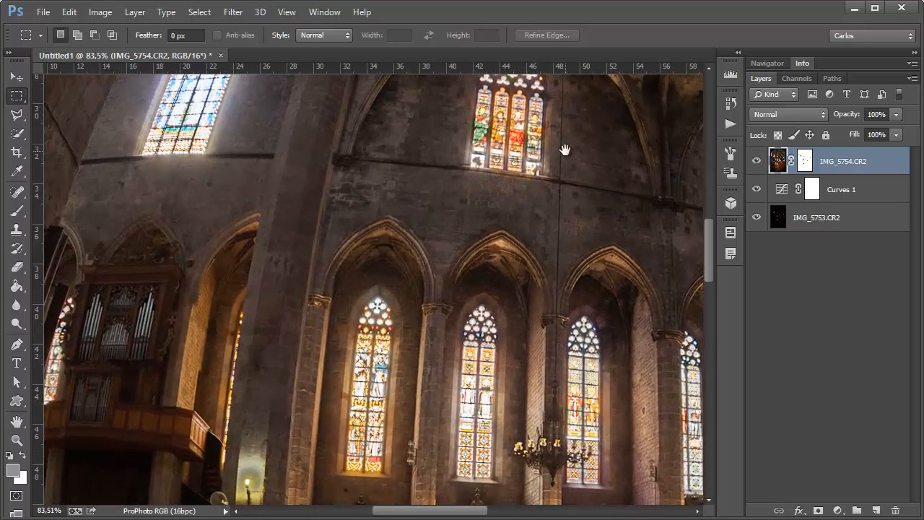
pyautogui.moveTo(568, 340); pyautogui.dragTo(444, 226)
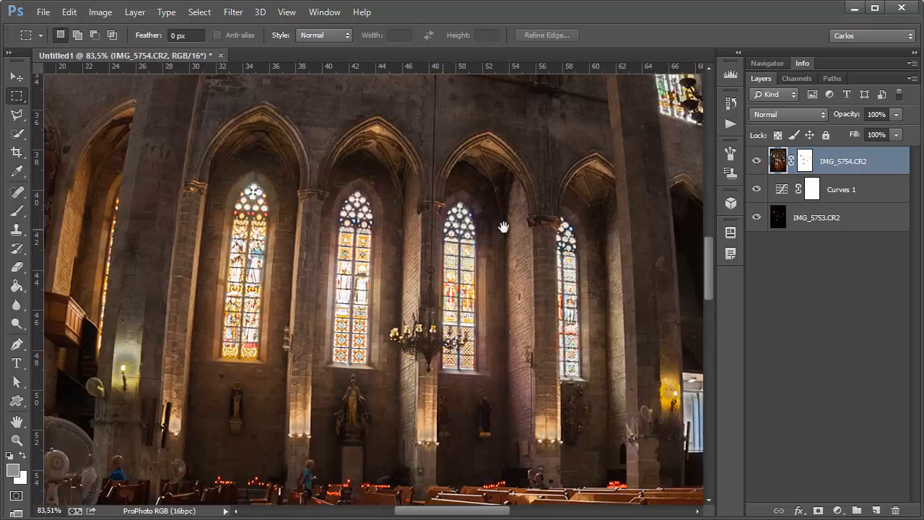
pyautogui.click(794, 78)
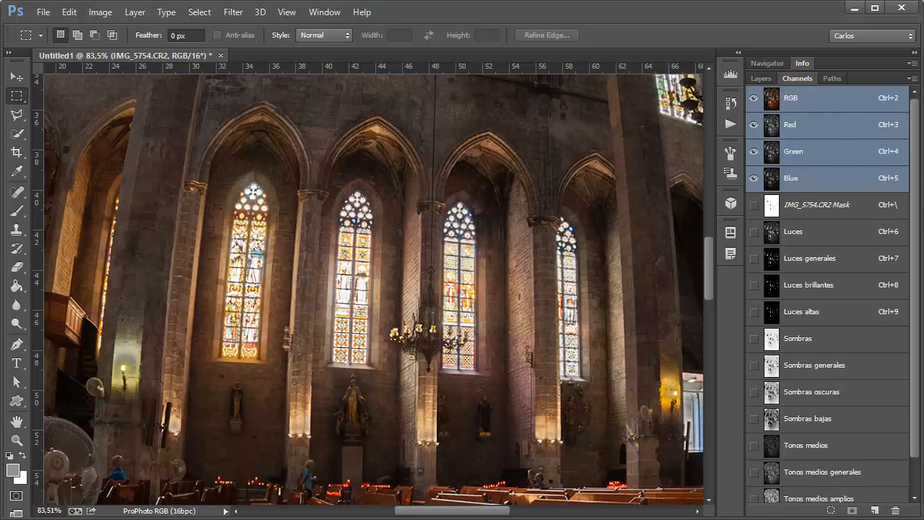
pyautogui.moveTo(913, 200); pyautogui.dragTo(907, 267)
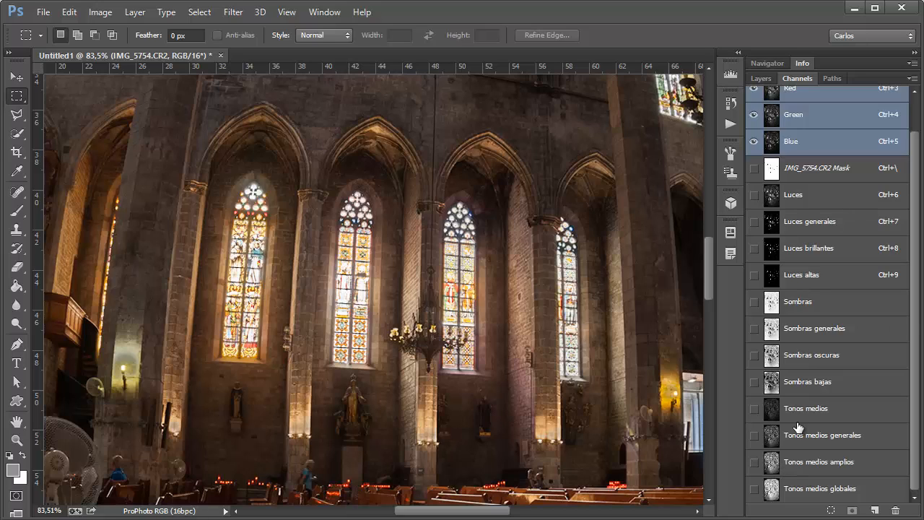
pyautogui.moveTo(913, 329); pyautogui.dragTo(920, 406)
pyautogui.moveTo(573, 282); pyautogui.dragTo(498, 290)
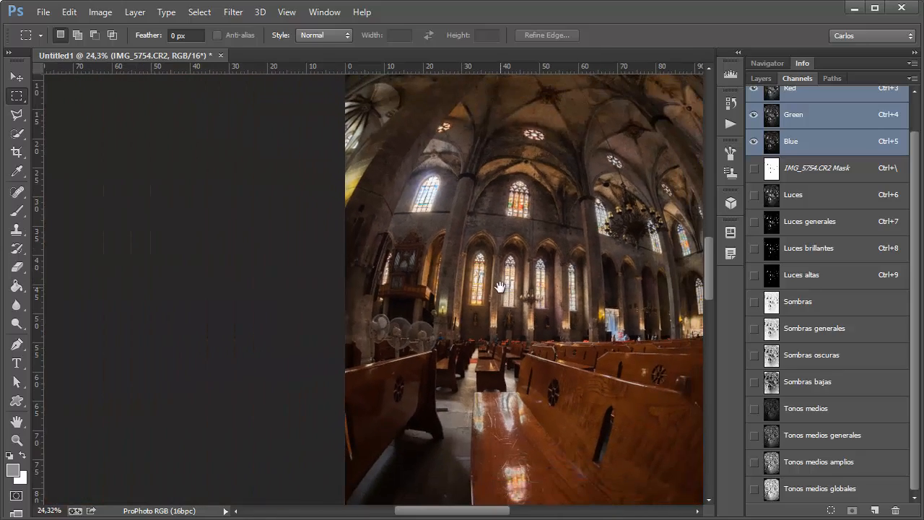
pyautogui.moveTo(556, 282); pyautogui.dragTo(449, 280)
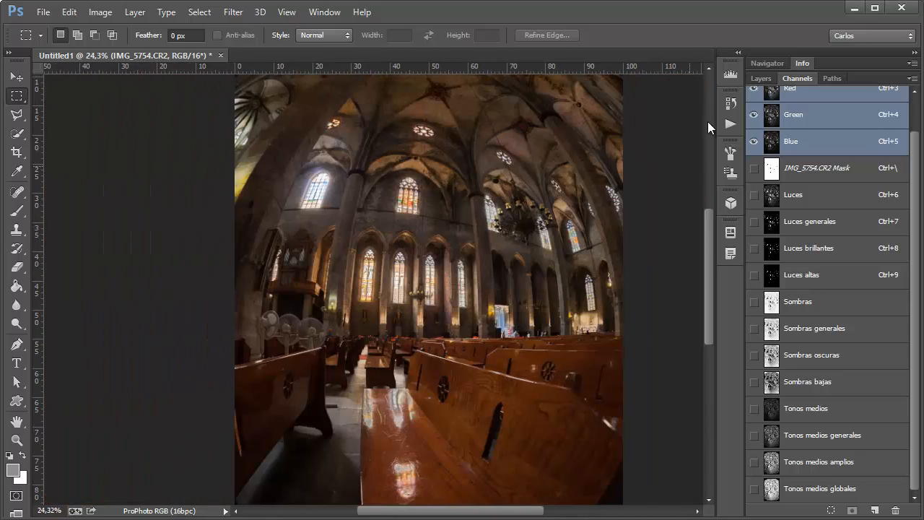
# - Load the luminosity of the IMG_5754.CR2 image's RGB composite channel as a selection
pyautogui.click(762, 78)
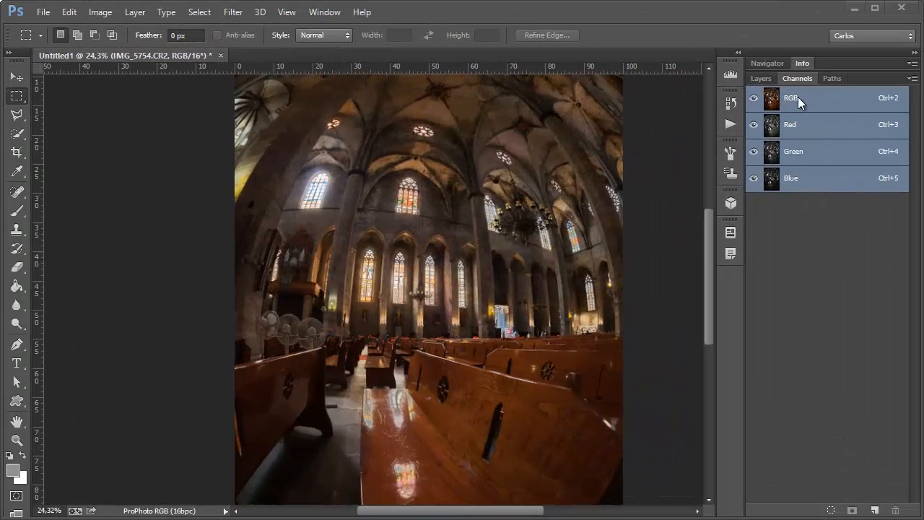
pyautogui.click(797, 98)
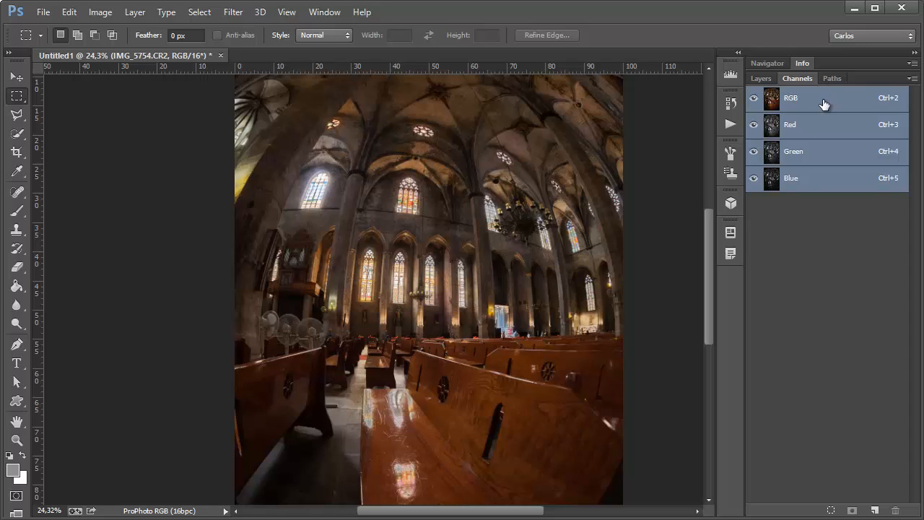
pyautogui.keyDown('ctrl'); pyautogui.click(772, 101); pyautogui.keyUp('ctrl')
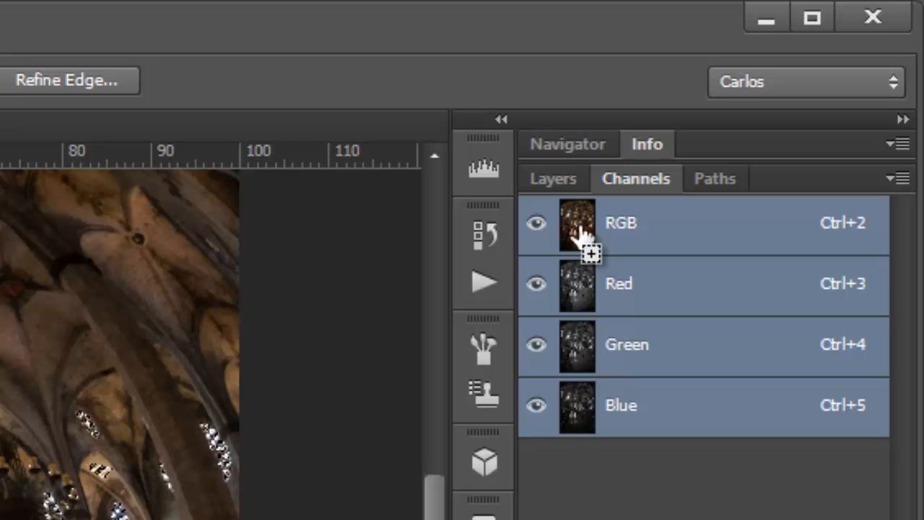
pyautogui.keyDown('ctrl'); pyautogui.keyDown('shift'); pyautogui.click(581, 232); pyautogui.keyUp('shift'); pyautogui.keyUp('ctrl')
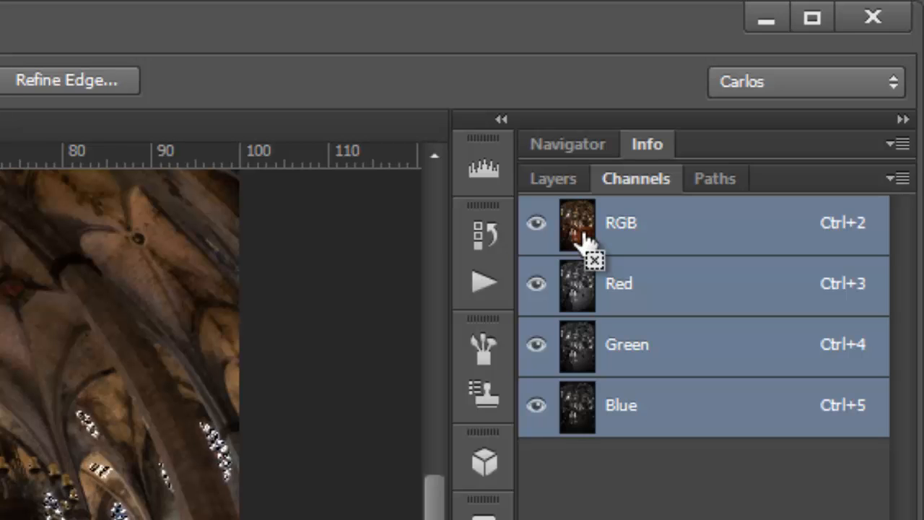
pyautogui.moveTo(585, 241); pyautogui.dragTo(586, 244)
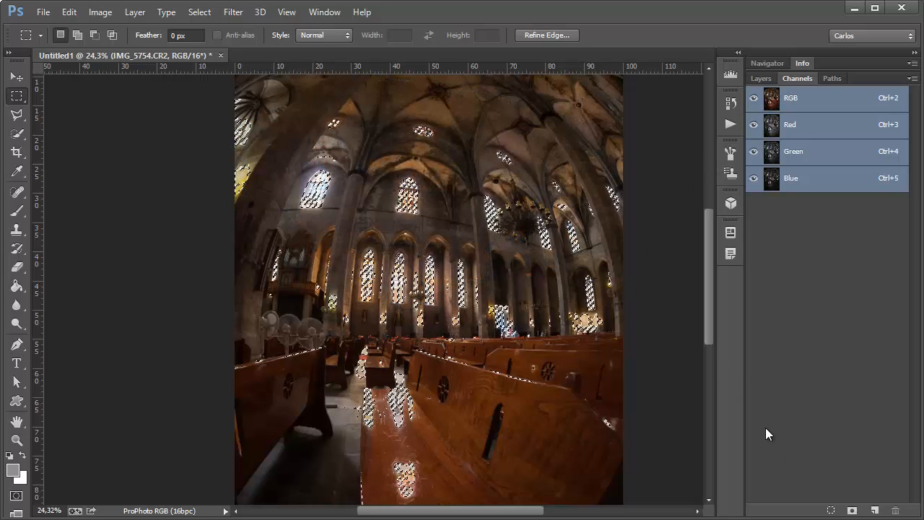
# - Save the luminosity selection as a new channel and rename it Luces
pyautogui.click(853, 511)
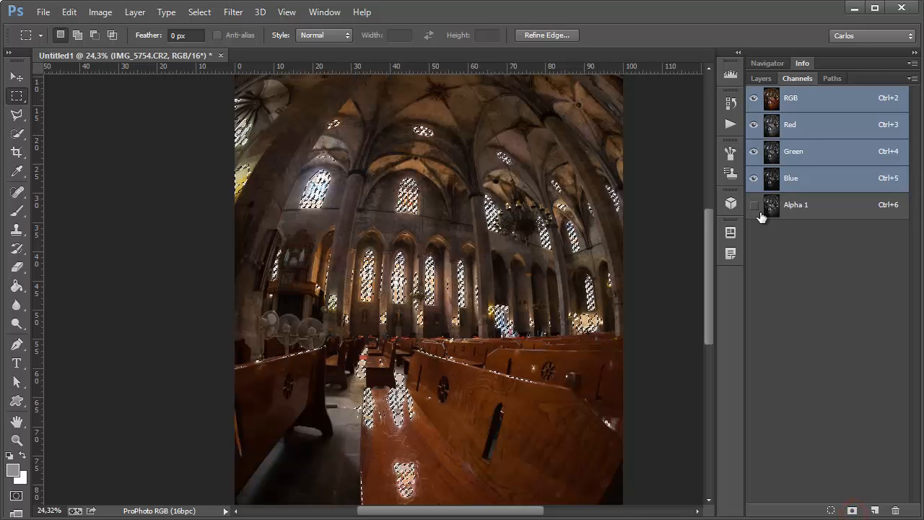
pyautogui.doubleClick(795, 206)
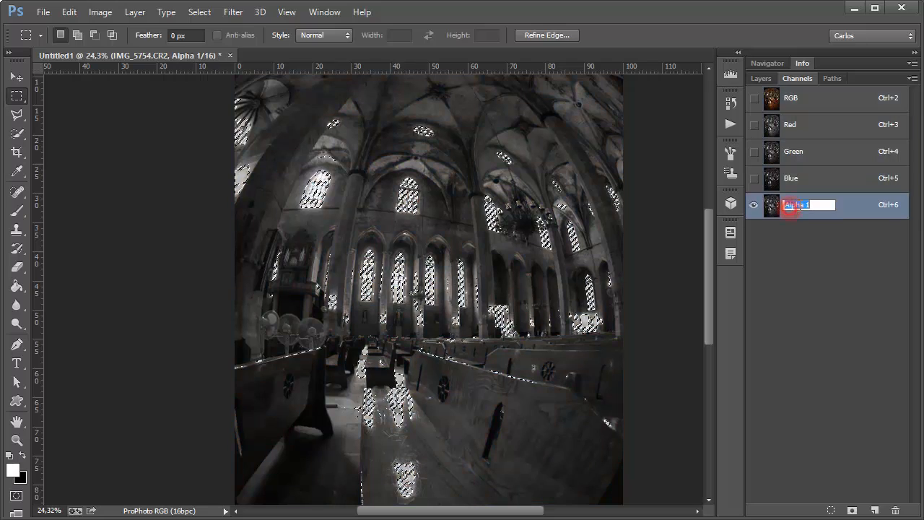
pyautogui.write('Luces')
pyautogui.press('Return')
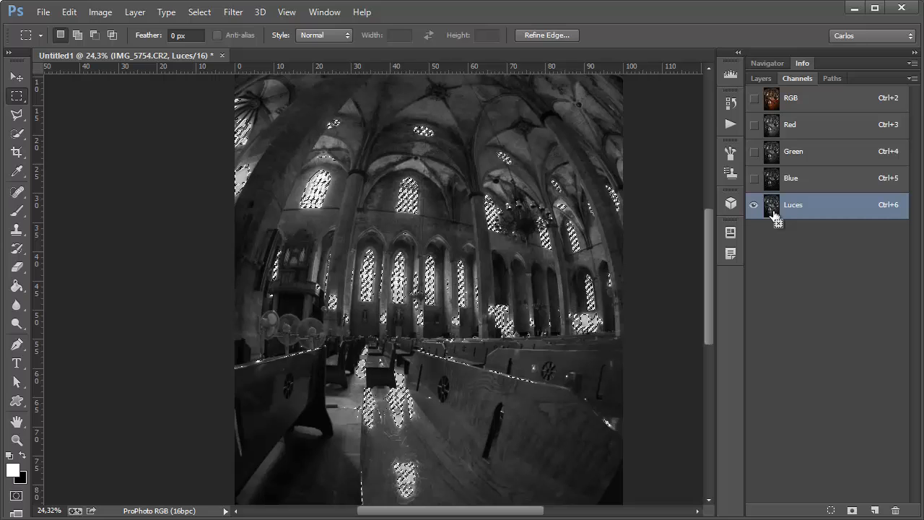
# - Intersect the current selection with the Luces channel and save the result as a channel named Luces generales
pyautogui.keyDown('ctrl'); pyautogui.keyDown('alt'); pyautogui.keyDown('shift'); pyautogui.click(775, 215); pyautogui.keyUp('shift'); pyautogui.keyUp('alt'); pyautogui.keyUp('ctrl')
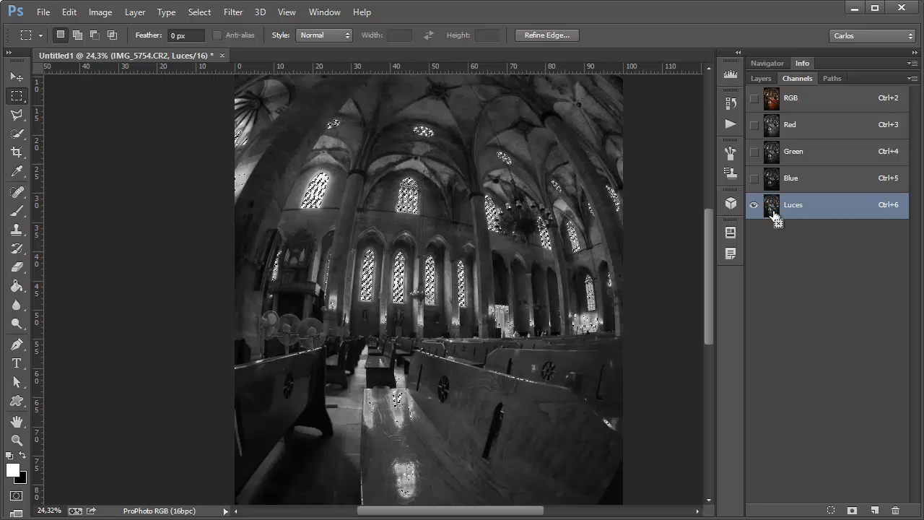
pyautogui.keyDown('alt'); pyautogui.click(853, 510); pyautogui.keyUp('alt')
pyautogui.write('L')
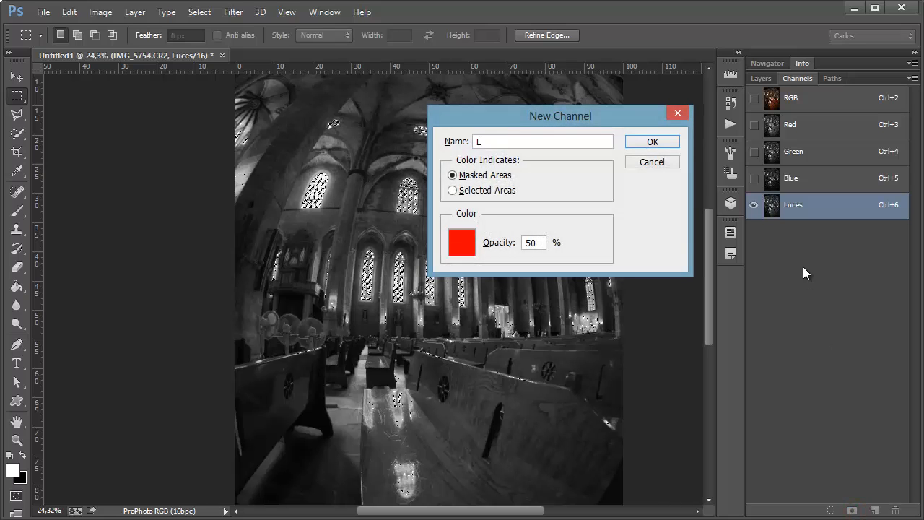
pyautogui.write('uces generales')
pyautogui.press('Return')
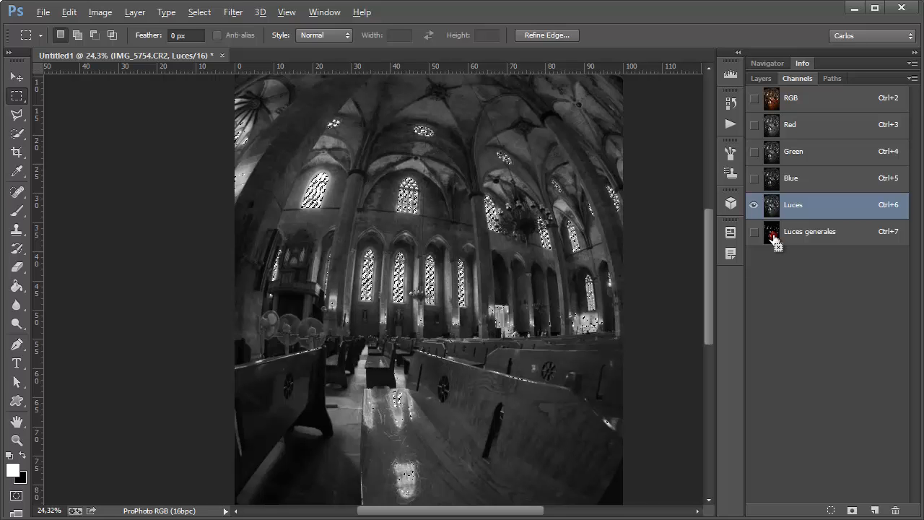
# - Save the selection intersected with the Luces generales channel as a new channel named Luces brillantes
pyautogui.keyDown('alt'); pyautogui.click(852, 509); pyautogui.keyUp('alt')
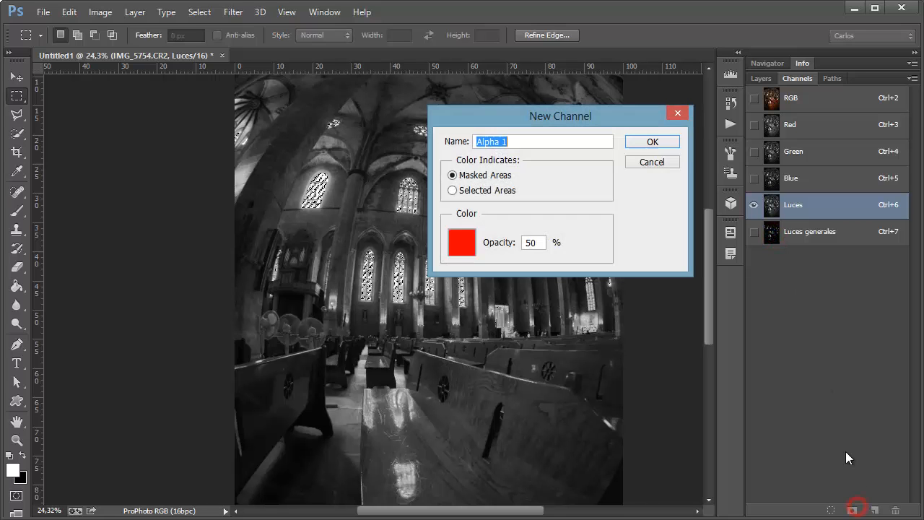
pyautogui.write('Luces')
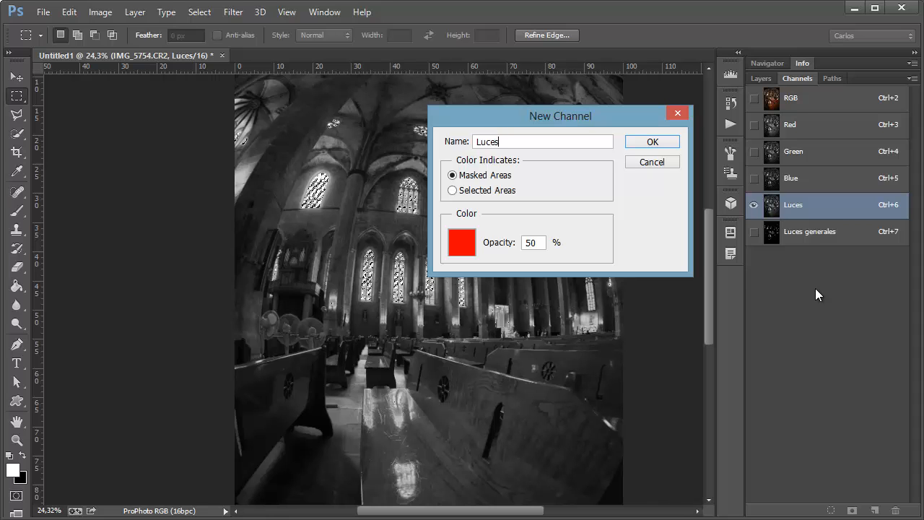
pyautogui.write(' brillantes')
pyautogui.press('Return')
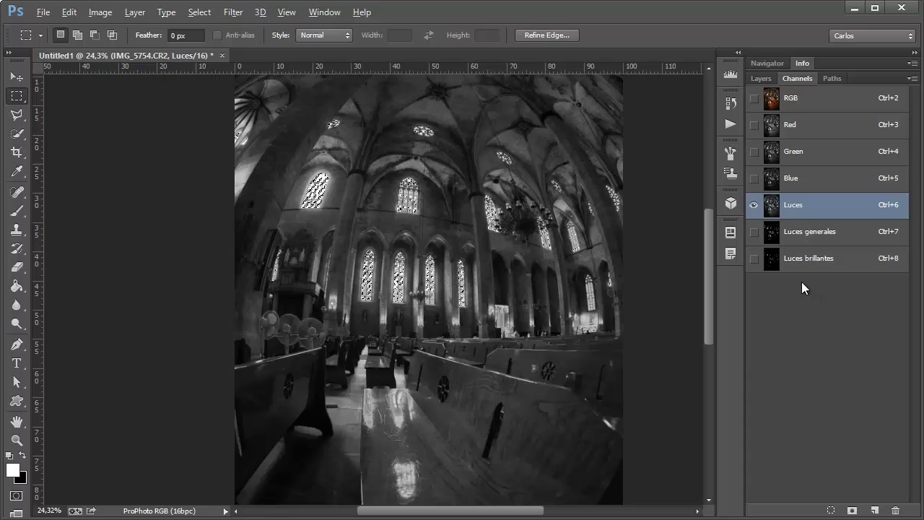
# - Intersect the selection with the Luces brillantes channel, save it as a channel named Luces altas, and deselect
pyautogui.moveTo(779, 266); pyautogui.dragTo(854, 511)
pyautogui.write('Lu')
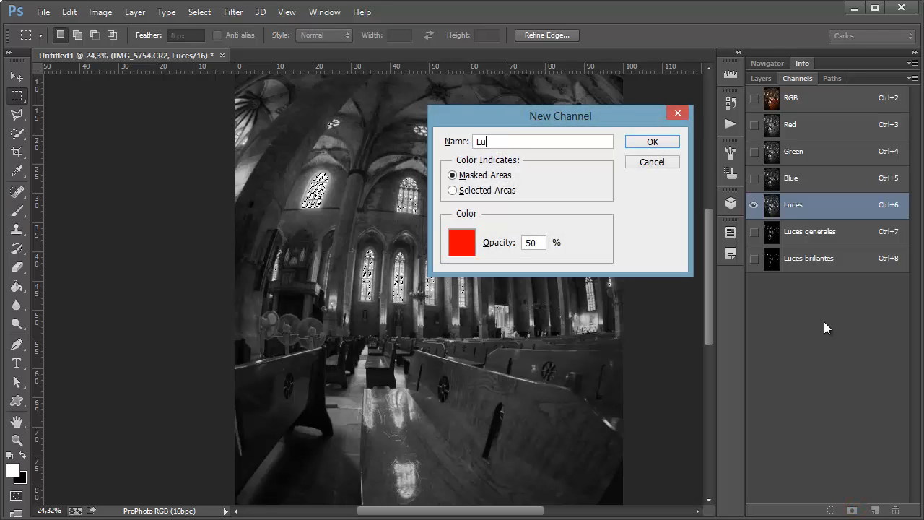
pyautogui.write('ces altas')
pyautogui.press('Return')
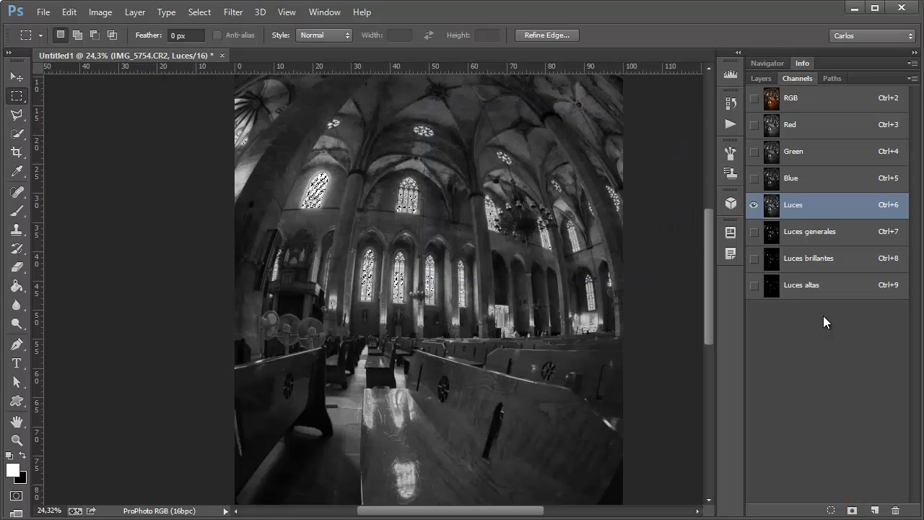
pyautogui.hotkey('ctrl', 'd')
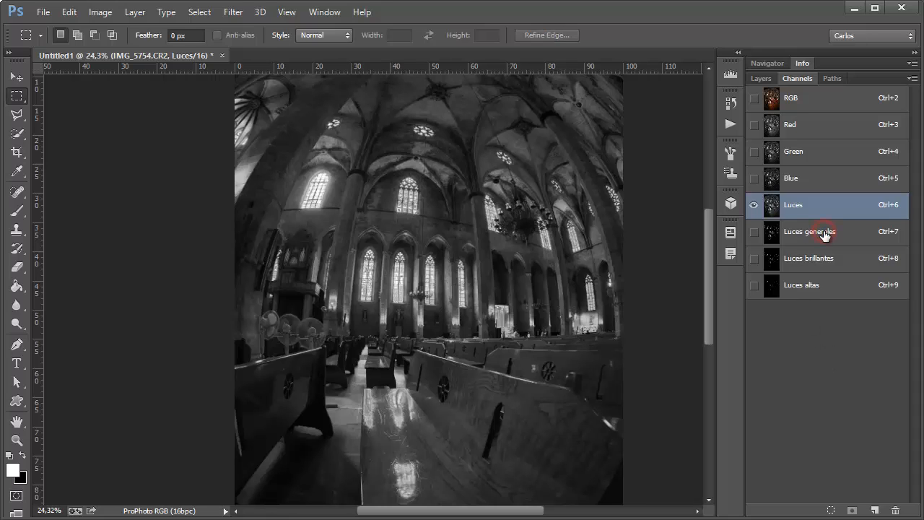
# - Compare the Luces, Luces generales, Luces brillantes and Luces altas channels to see how each narrows the highlights
pyautogui.click(825, 234)
pyautogui.click(829, 262)
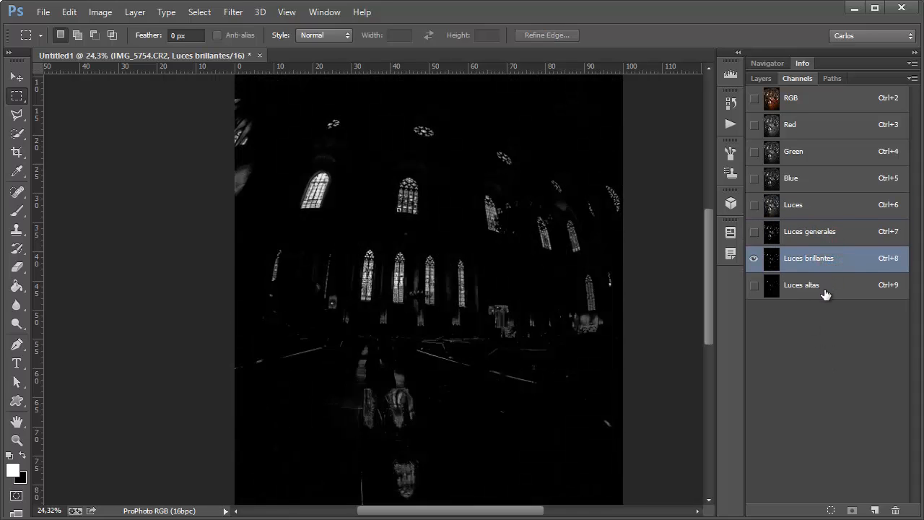
pyautogui.click(825, 292)
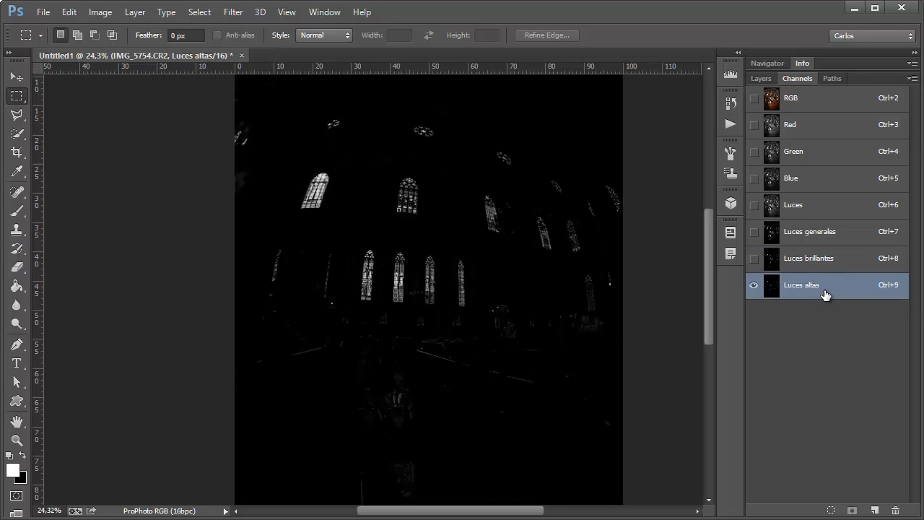
pyautogui.click(824, 259)
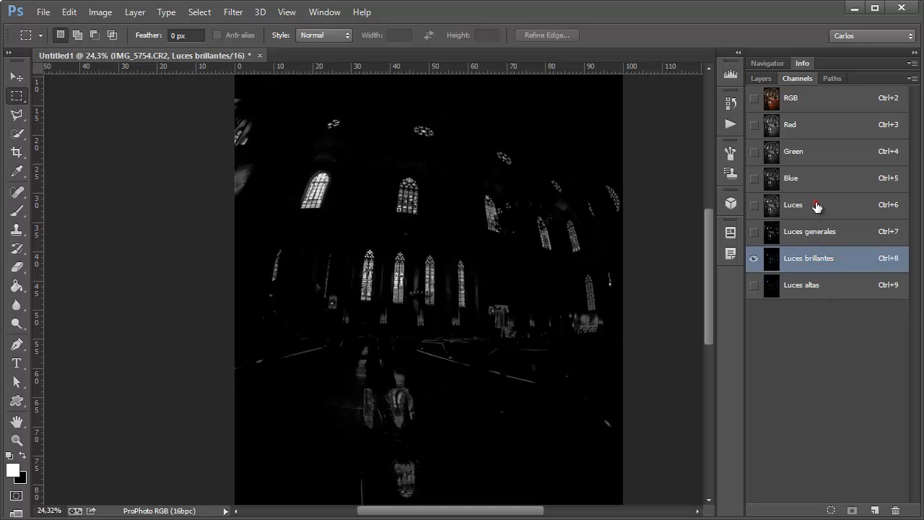
pyautogui.click(815, 207)
pyautogui.click(822, 236)
pyautogui.click(823, 261)
pyautogui.click(823, 288)
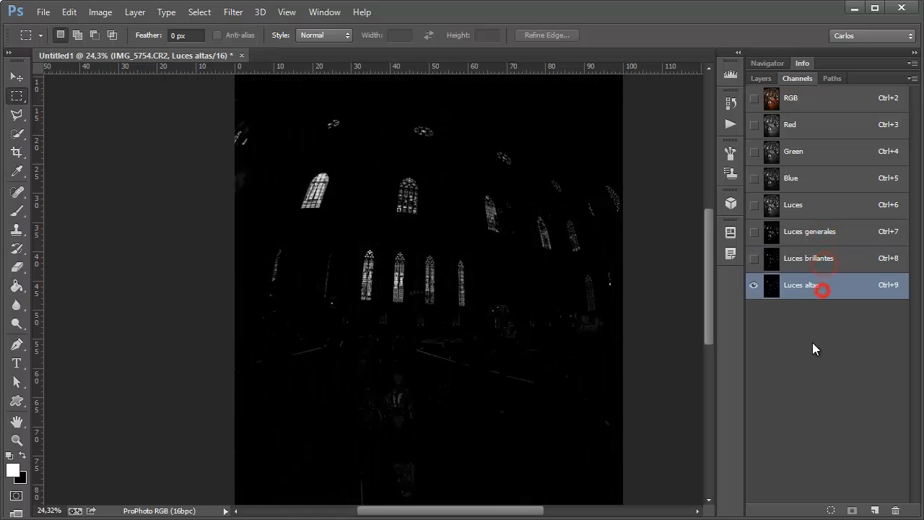
pyautogui.click(809, 207)
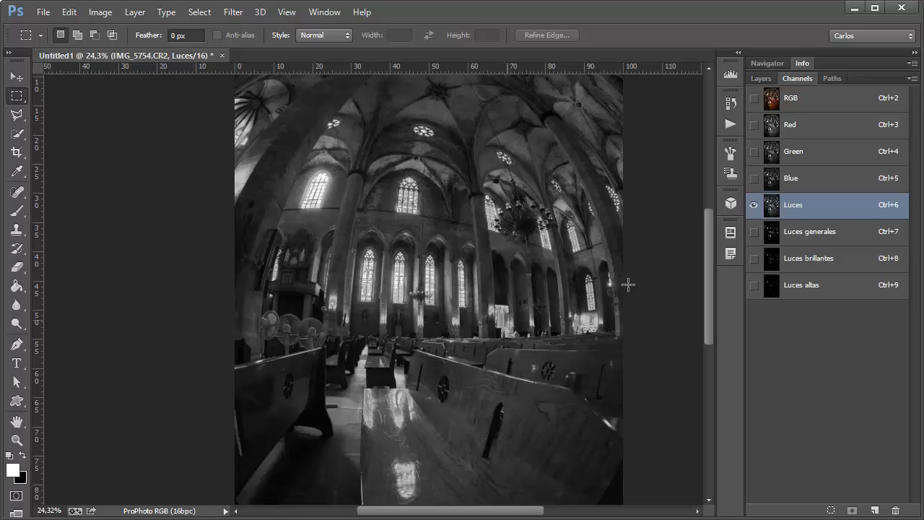
pyautogui.click(814, 233)
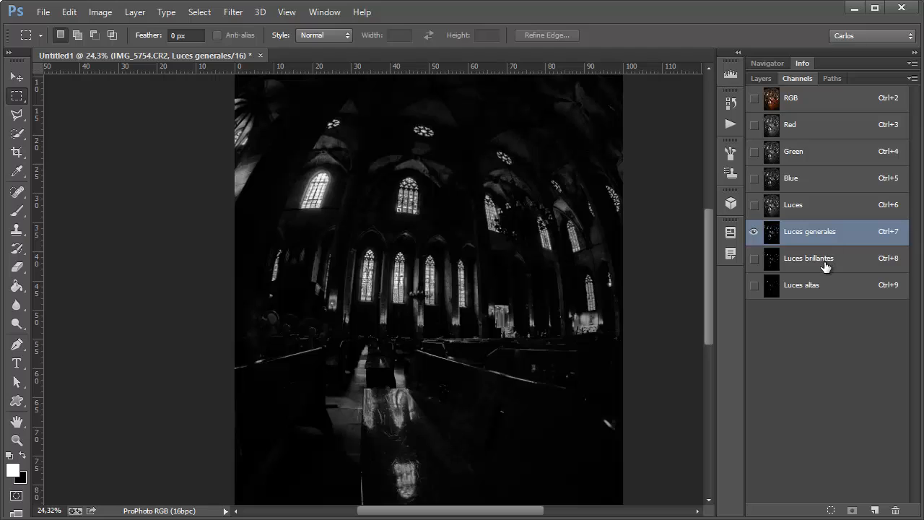
pyautogui.click(824, 261)
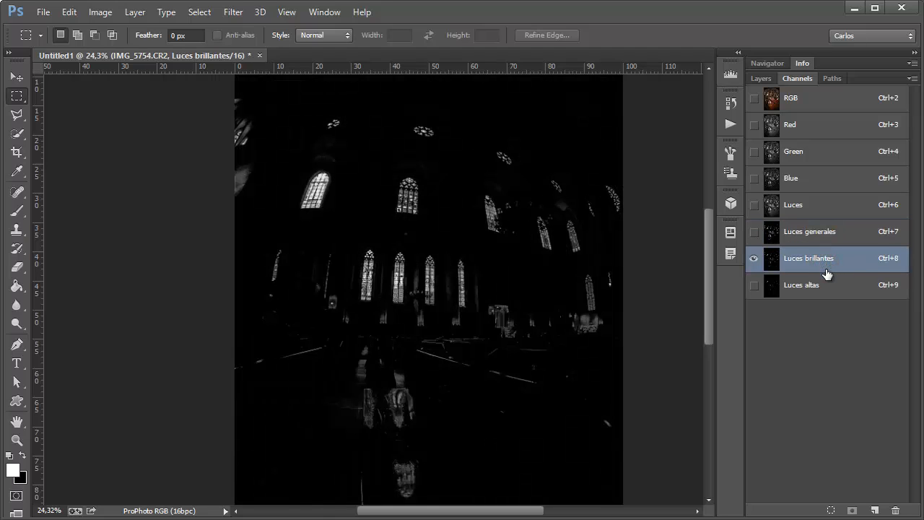
pyautogui.click(828, 288)
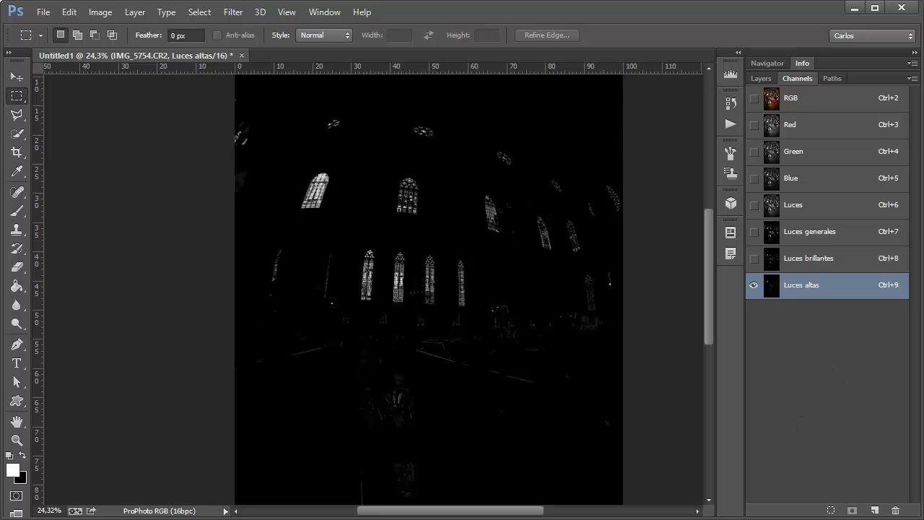
# - Load the RGB composite's luminosity as a selection, invert it, and save it as a channel named Sombras
pyautogui.click(772, 106)
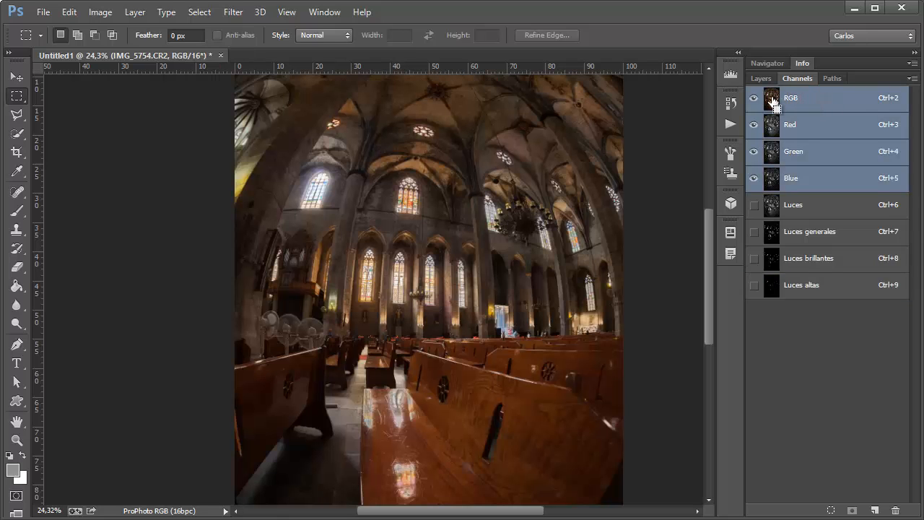
pyautogui.keyDown('ctrl'); pyautogui.click(772, 101); pyautogui.keyUp('ctrl')
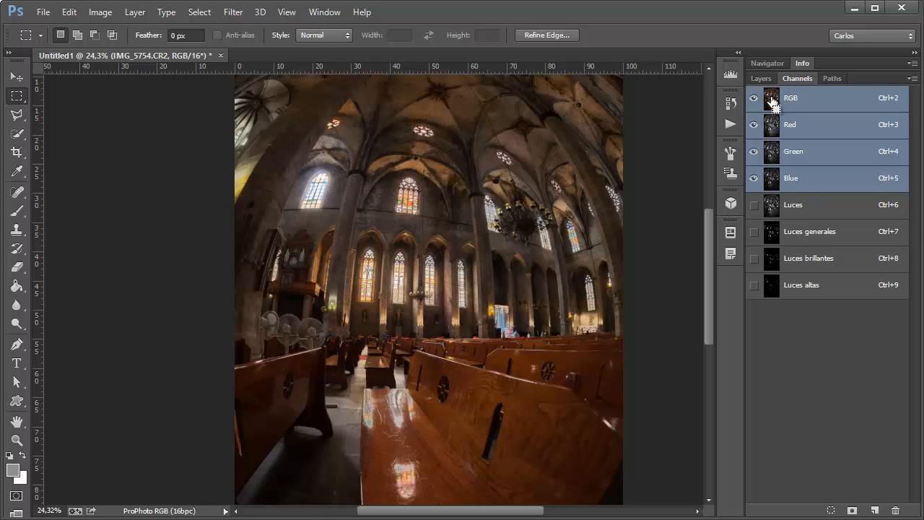
pyautogui.click(199, 12)
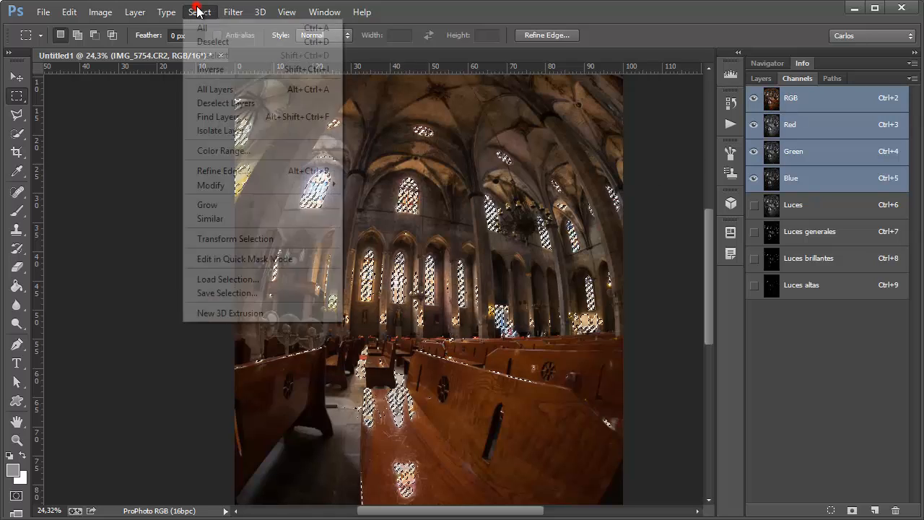
pyautogui.click(209, 72)
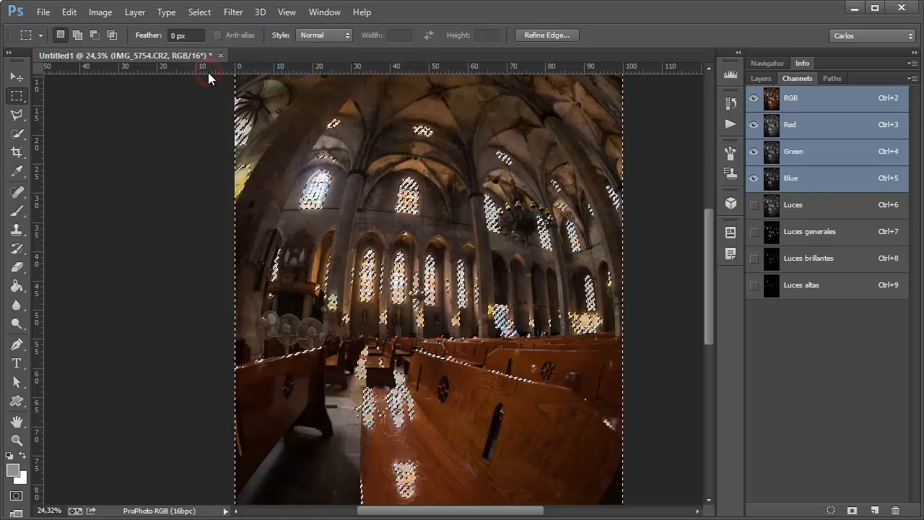
pyautogui.keyDown('alt'); pyautogui.click(852, 510); pyautogui.keyUp('alt')
pyautogui.write('Sombras')
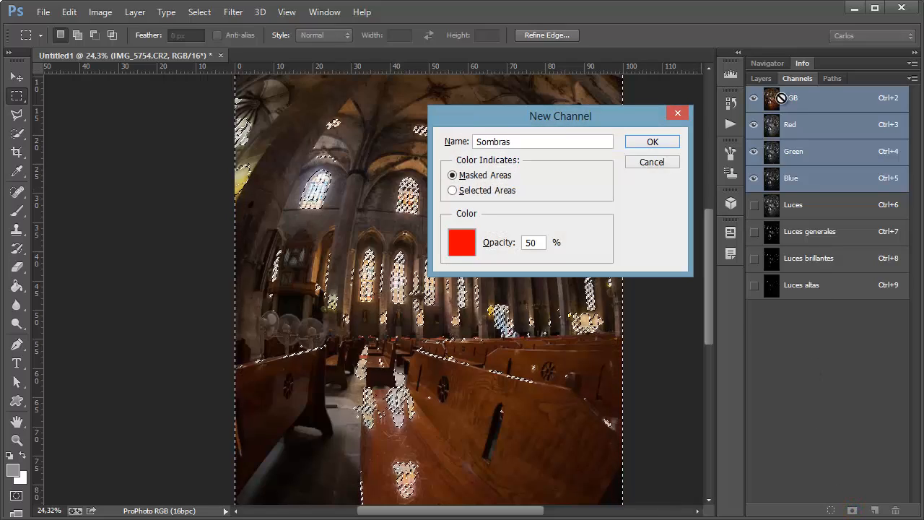
pyautogui.press('Return')
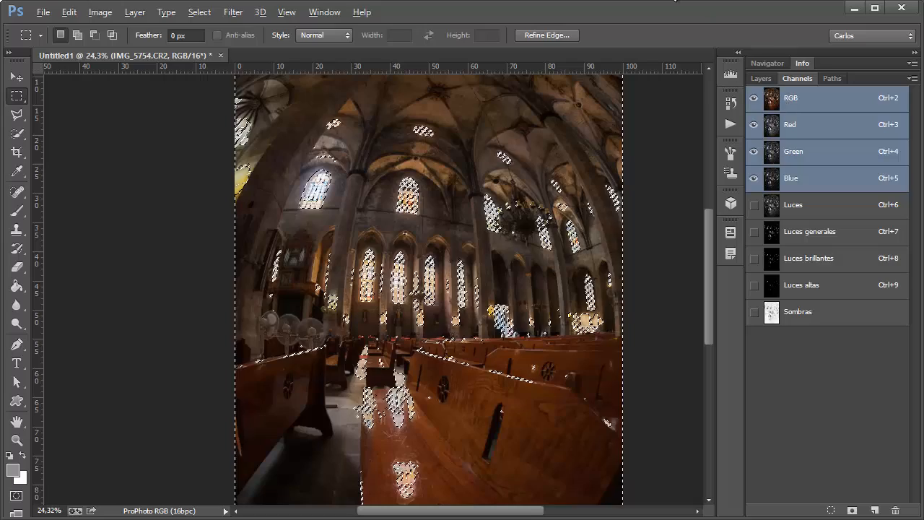
# - Intersect the inverted selection with the Sombras channel and save the result as a channel named Sombras generales
pyautogui.keyDown('ctrl'); pyautogui.click(772, 313); pyautogui.keyUp('ctrl')
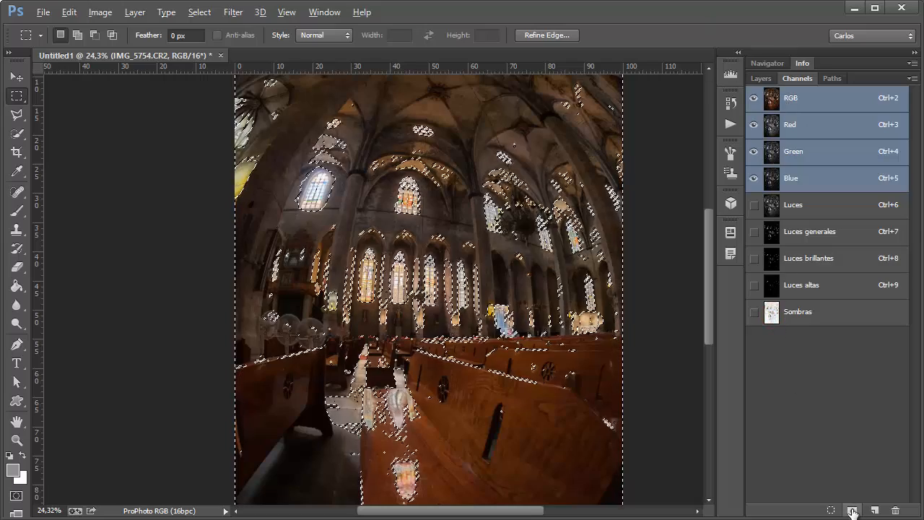
pyautogui.click(852, 511)
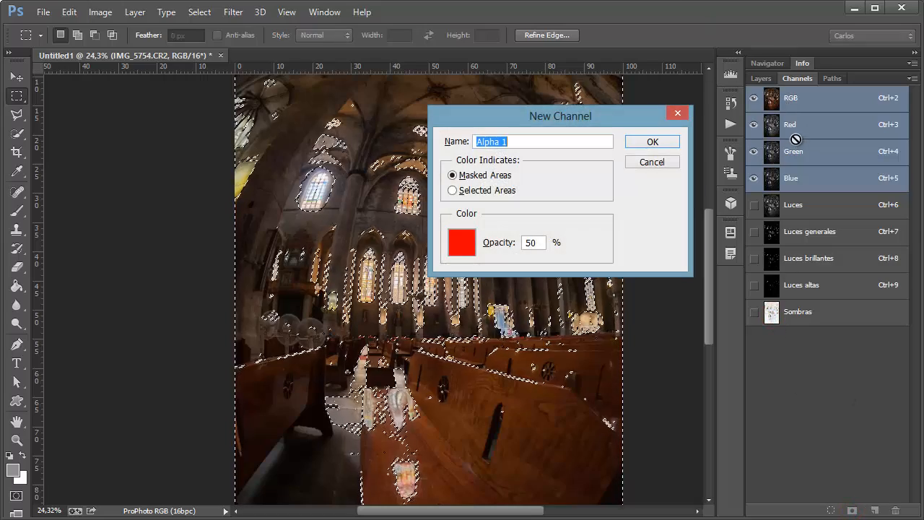
pyautogui.write('Sombras generales')
pyautogui.press('Return')
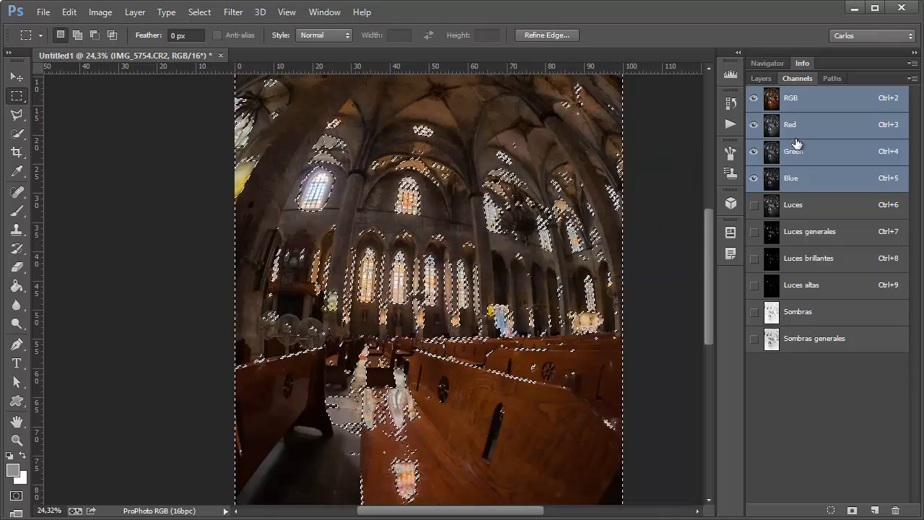
# - Intersect the selection with the Sombras generales channel and save the result as a channel named Sombras oscursa
pyautogui.keyDown('ctrl'); pyautogui.click(772, 345); pyautogui.keyUp('ctrl')
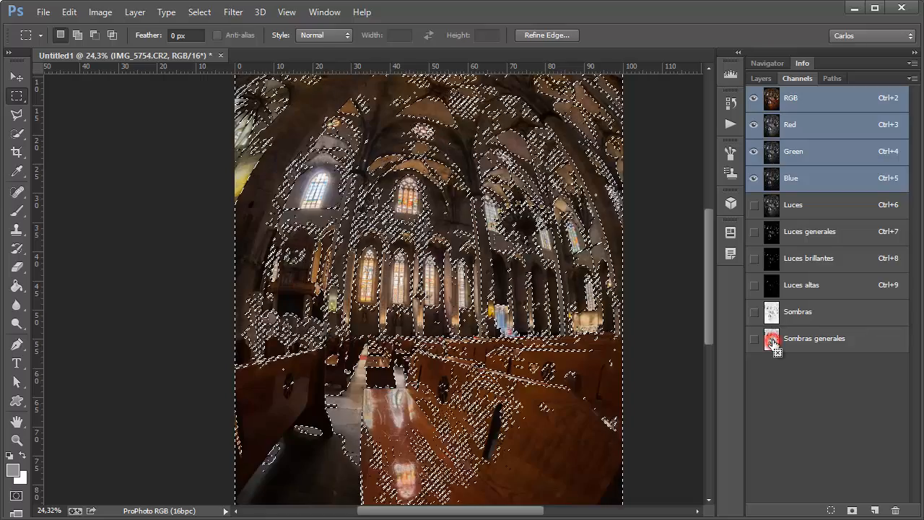
pyautogui.keyDown('alt'); pyautogui.click(851, 511); pyautogui.keyUp('alt')
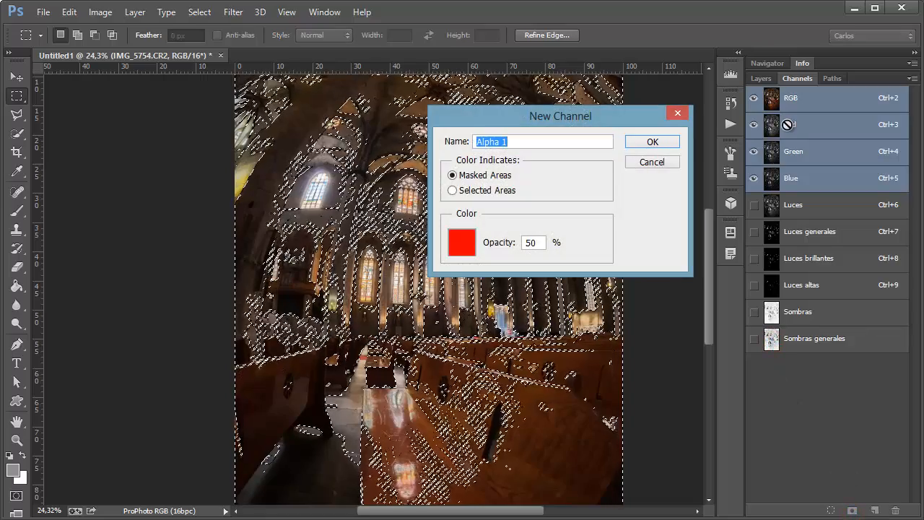
pyautogui.write('Sombras oscu')
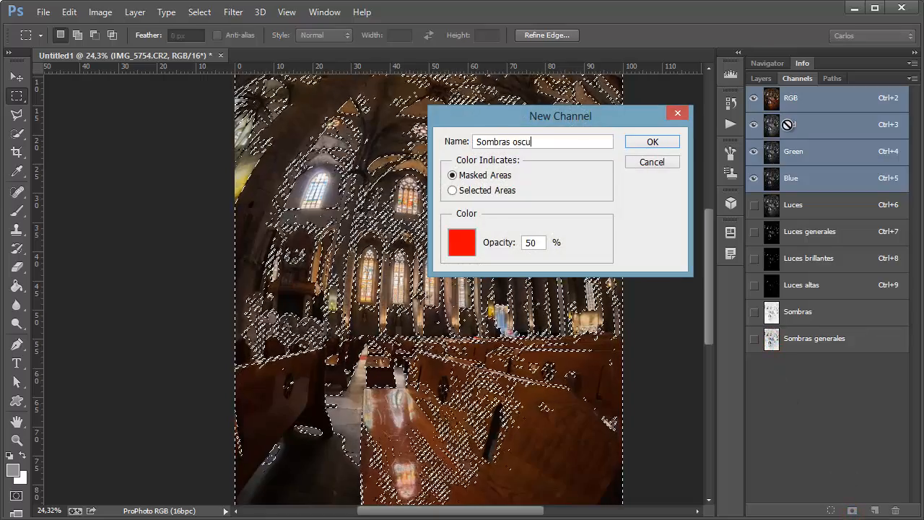
pyautogui.write('rsa')
pyautogui.press('Return')
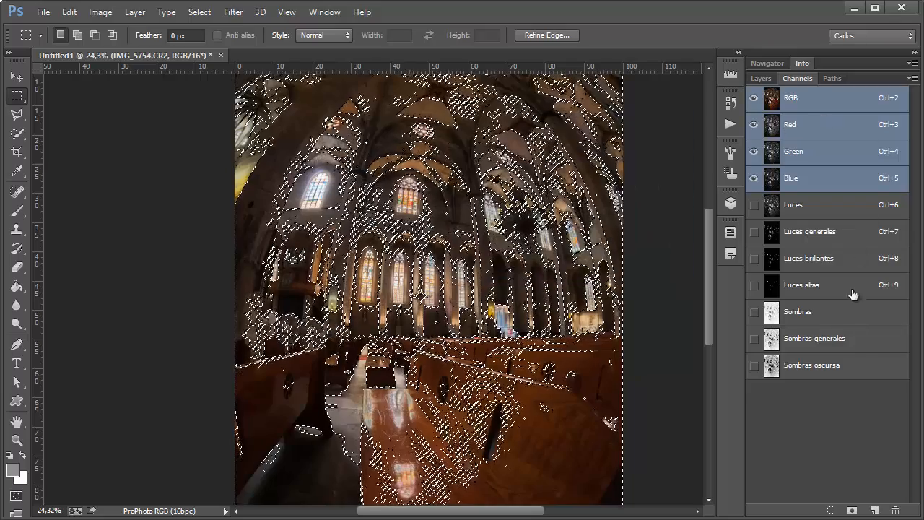
# - Intersect the selection with the third shadow channel, Sombras oscursa, and save the result as a channel named Sombras bajas
pyautogui.keyDown('ctrl'); pyautogui.click(771, 368); pyautogui.keyUp('ctrl')
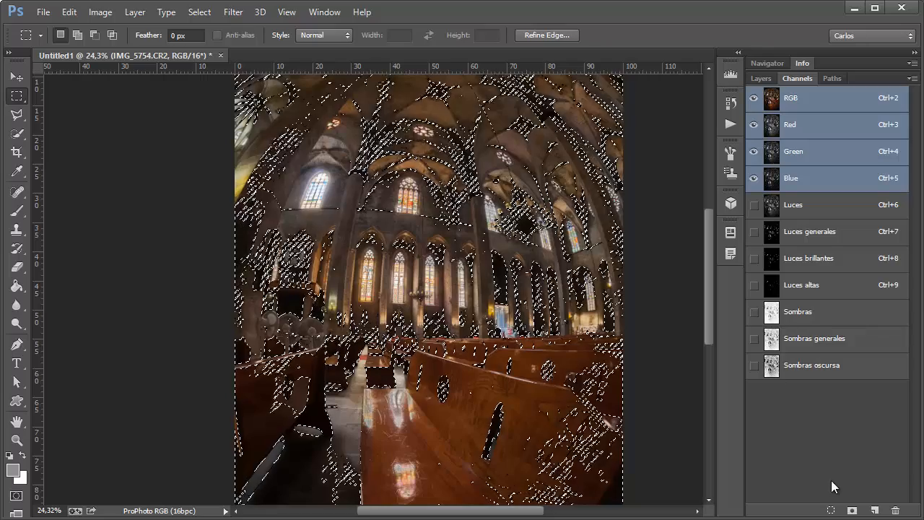
pyautogui.keyDown('alt'); pyautogui.click(851, 511); pyautogui.keyUp('alt')
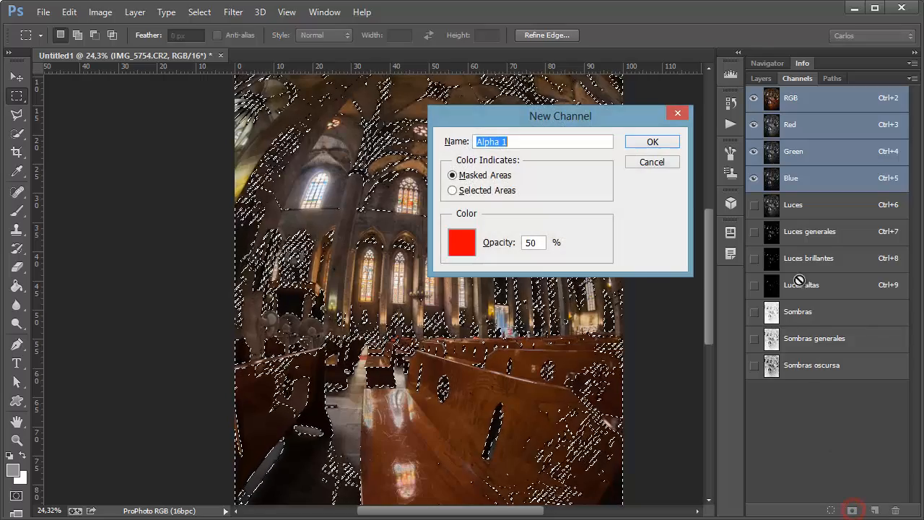
pyautogui.write('Sombras baj')
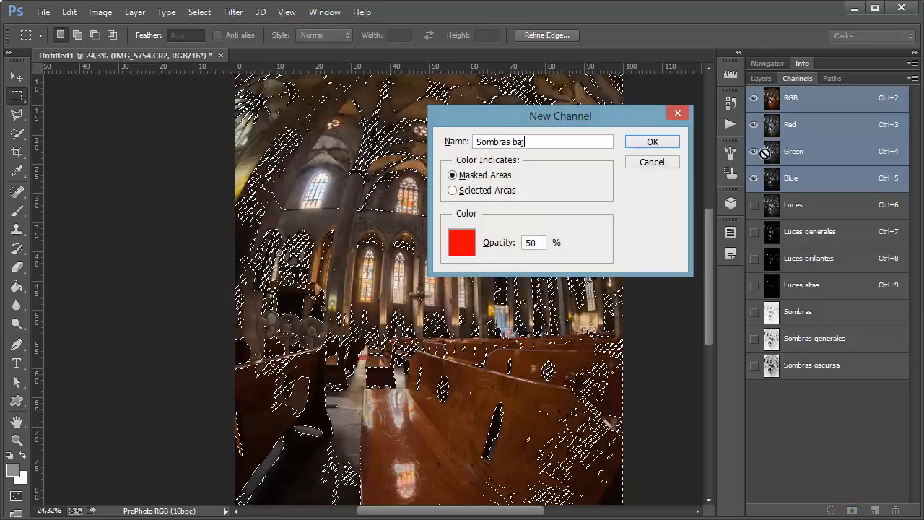
pyautogui.write('as')
pyautogui.press('Return')
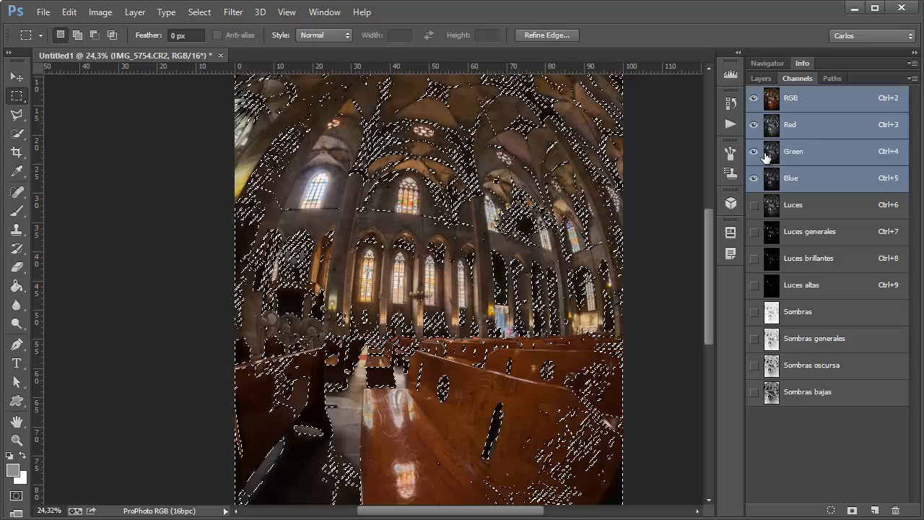
# - Correct the name of the Sombras oscursa channel to Sombras oscuras and deselect
pyautogui.doubleClick(823, 365)
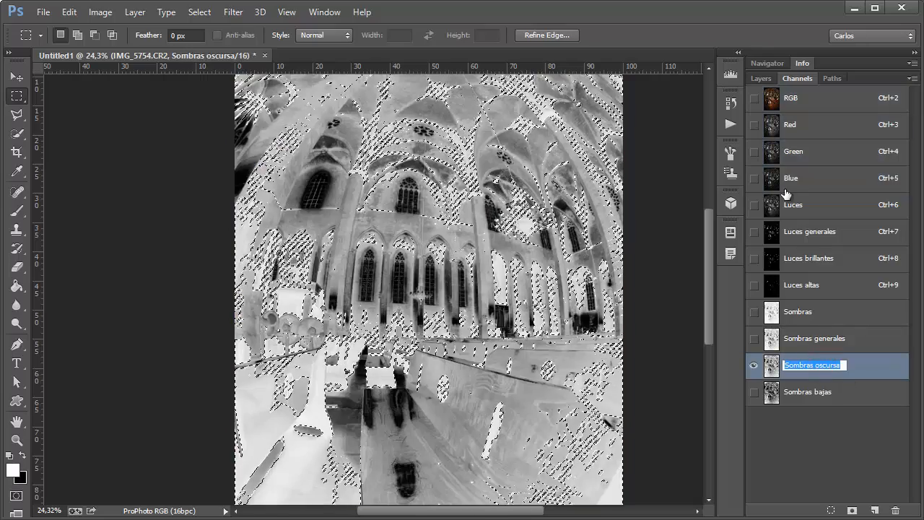
pyautogui.press('Right')
pyautogui.press('Left')
pyautogui.press('Left')
pyautogui.write('a')
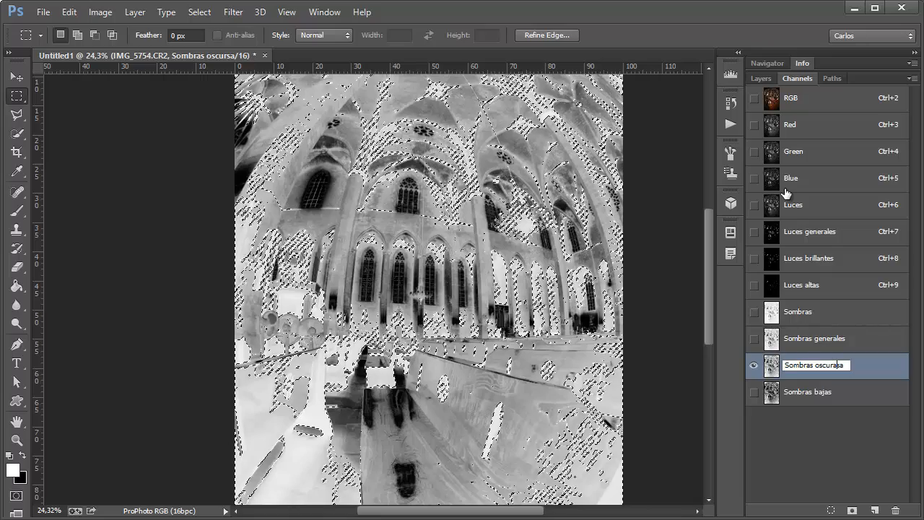
pyautogui.press('Delete')
pyautogui.press('Return')
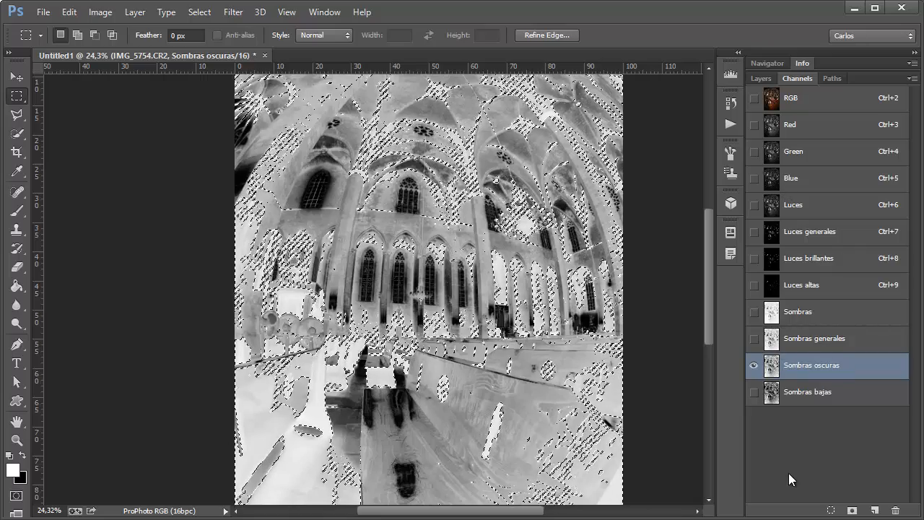
pyautogui.hotkey('ctrl', 'd')
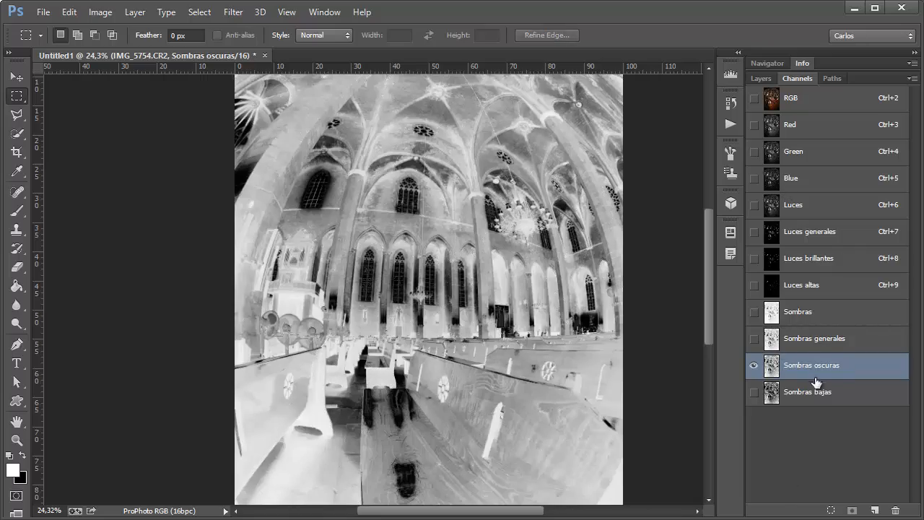
# - Examine the Sombras channel and return to the RGB composite view of the church image
pyautogui.click(821, 312)
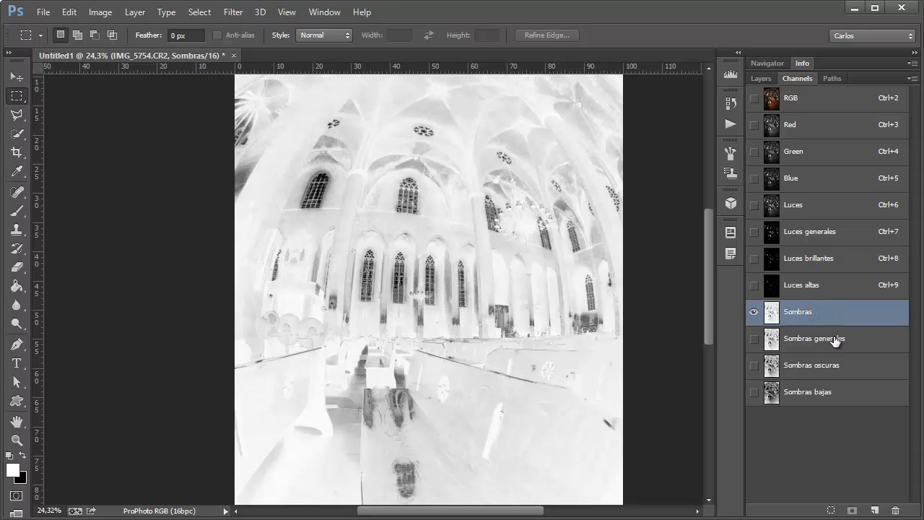
pyautogui.click(801, 99)
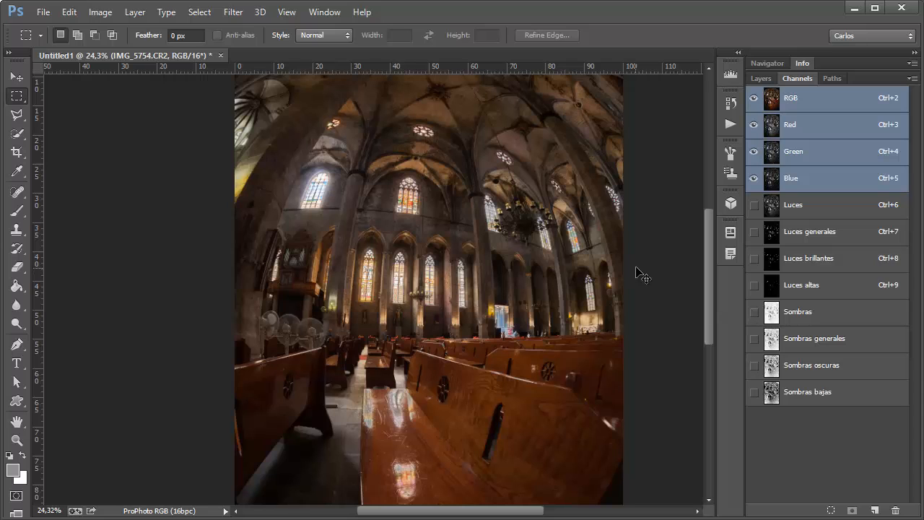
pyautogui.moveTo(582, 269); pyautogui.dragTo(426, 270)
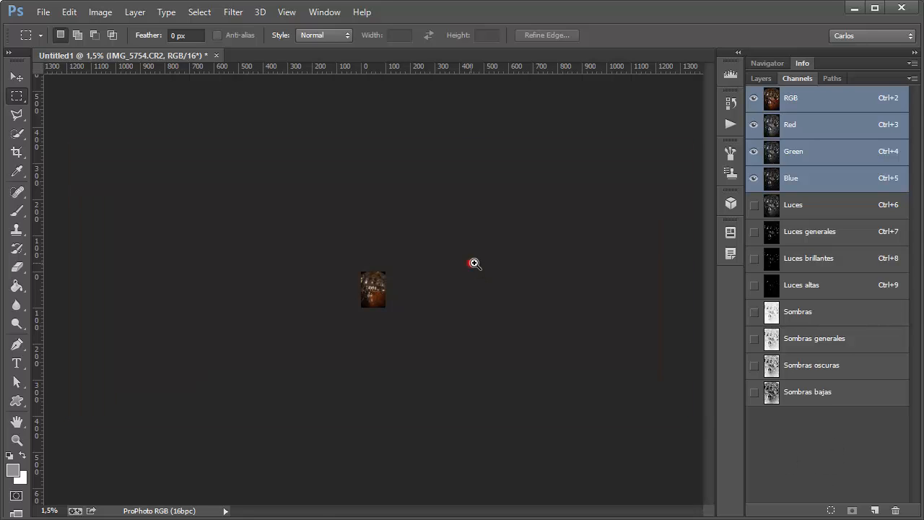
pyautogui.moveTo(472, 262); pyautogui.dragTo(596, 324)
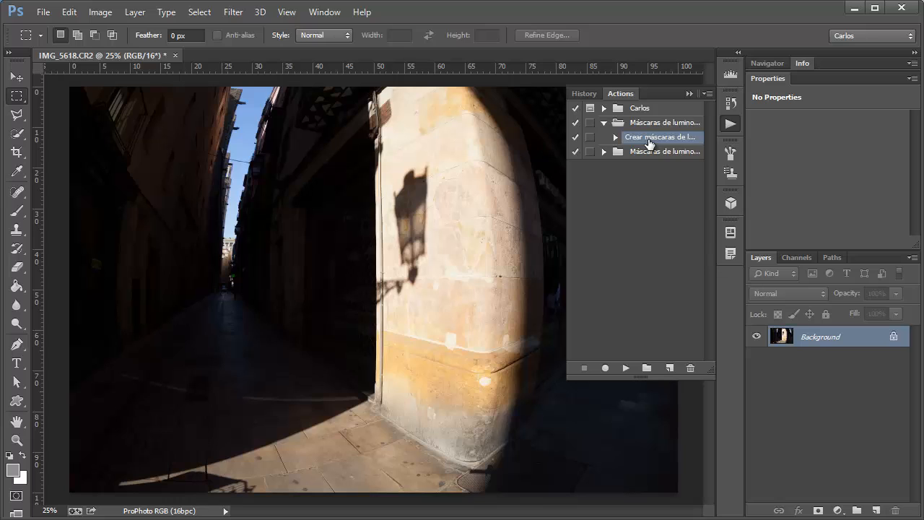
# - Run the recorded action that creates the luminosity masks on IMG_5618.CR2, with the channel list shown
pyautogui.click(796, 258)
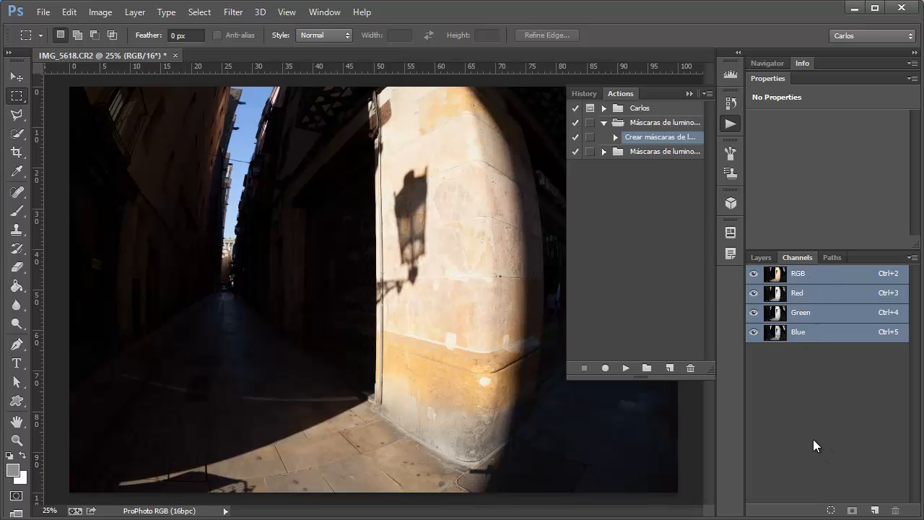
pyautogui.click(626, 369)
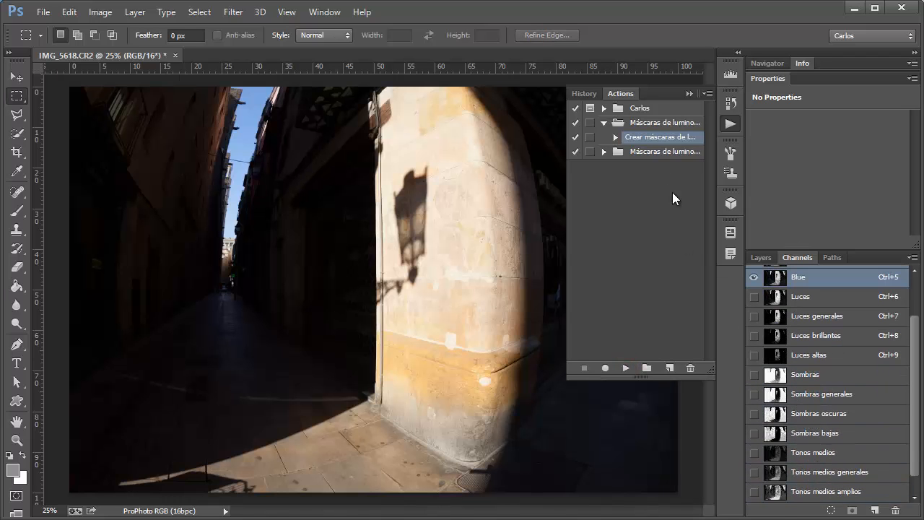
pyautogui.click(729, 125)
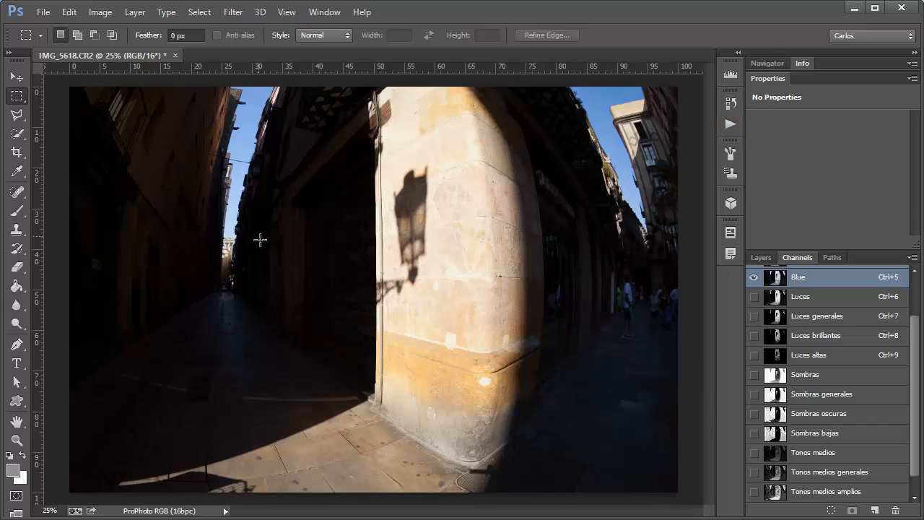
# - Compare the Sombras, Sombras generales, Sombras oscuras and Sombras bajas channels and load Sombras bajas as a selection
pyautogui.click(823, 376)
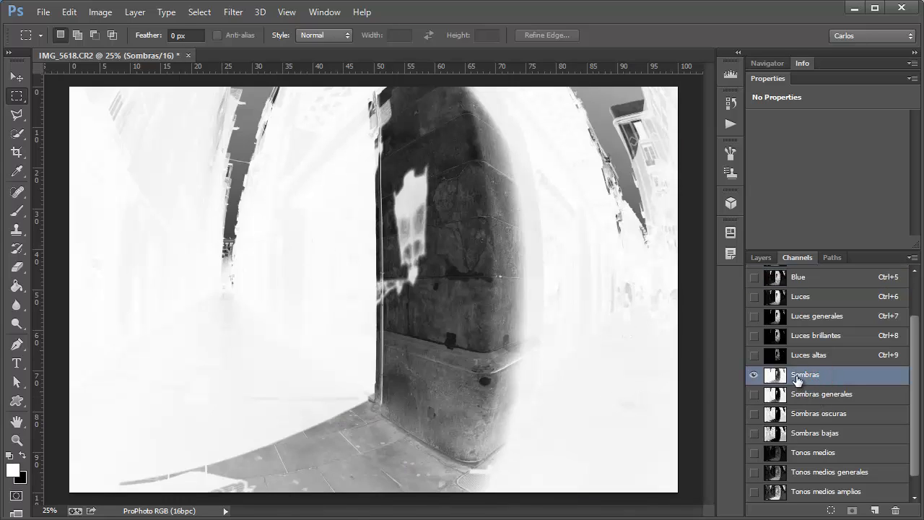
pyautogui.click(823, 399)
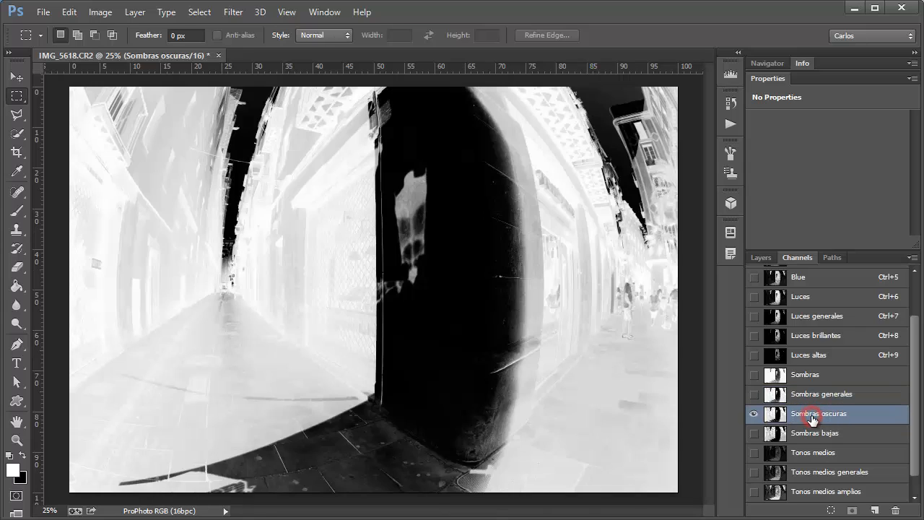
pyautogui.click(813, 420)
pyautogui.click(816, 435)
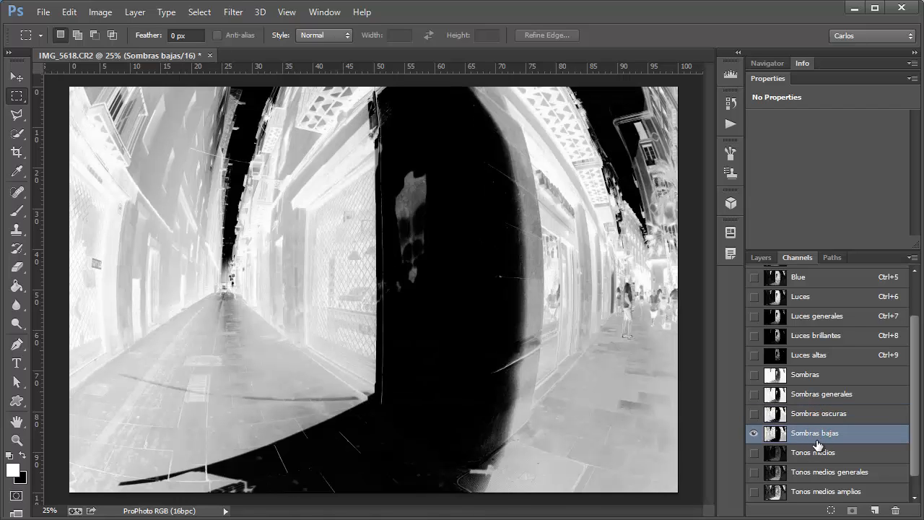
pyautogui.click(812, 414)
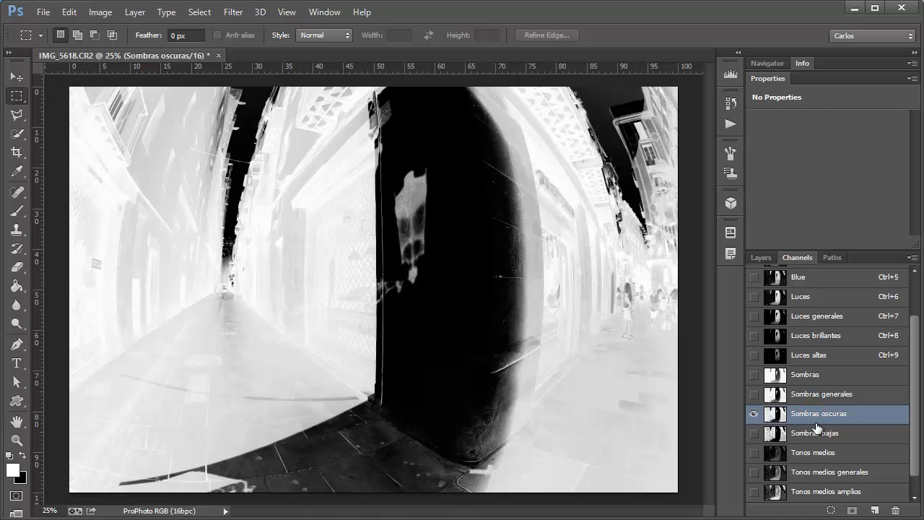
pyautogui.click(819, 433)
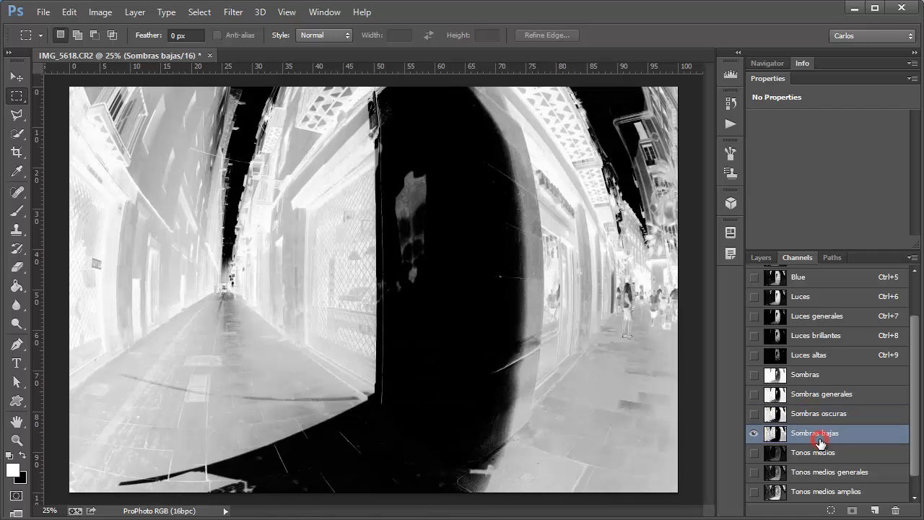
pyautogui.keyDown('ctrl'); pyautogui.click(775, 433); pyautogui.keyUp('ctrl')
# - Add a Curves adjustment layer above the Background layer, masked by the Sombras bajas selection
pyautogui.click(760, 257)
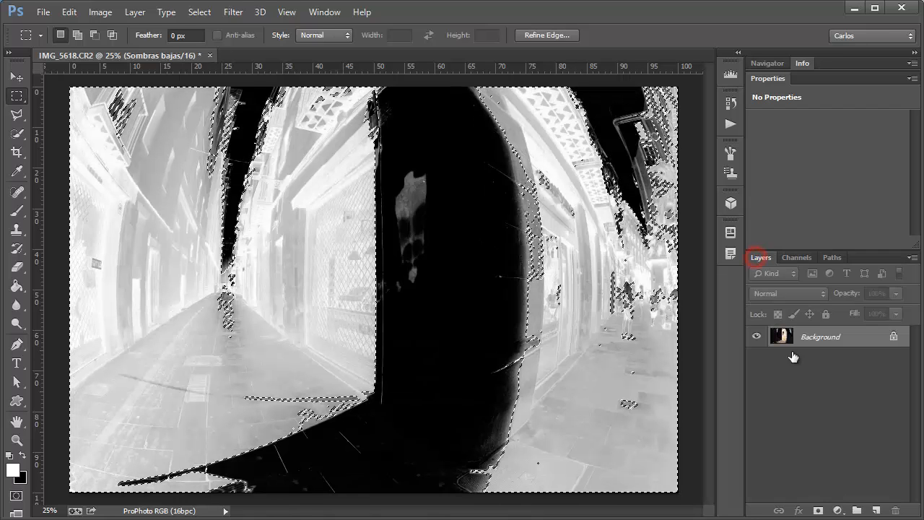
pyautogui.click(836, 510)
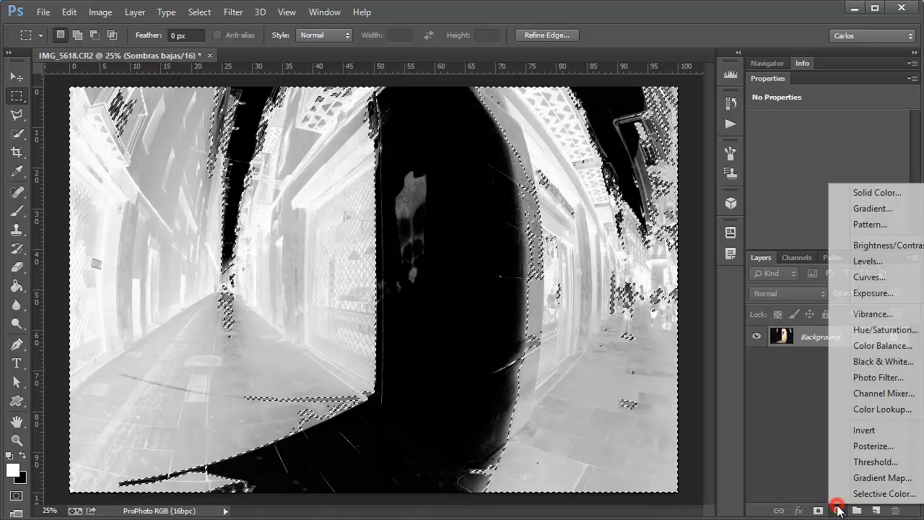
pyautogui.click(869, 277)
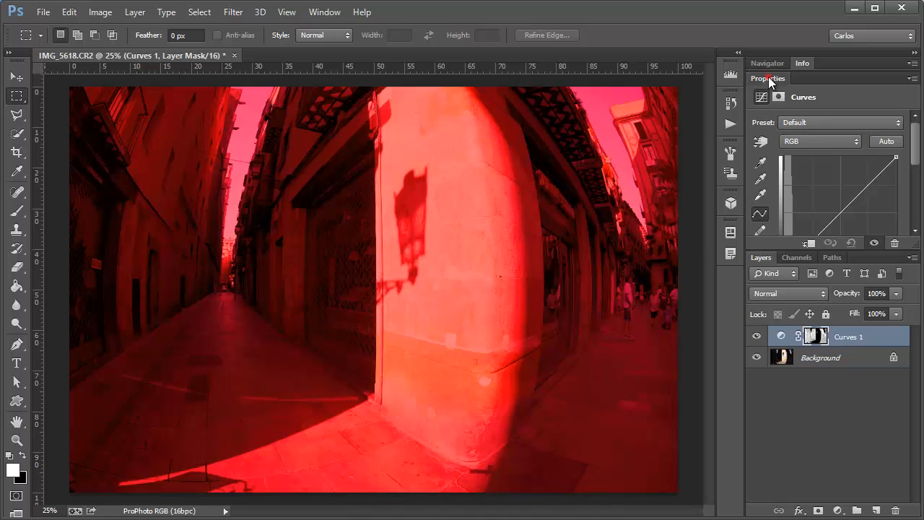
# - Float the Properties panel below the channel list and hide the red Sombras bajas channel overlay
pyautogui.moveTo(767, 78); pyautogui.dragTo(615, 40)
pyautogui.click(820, 273)
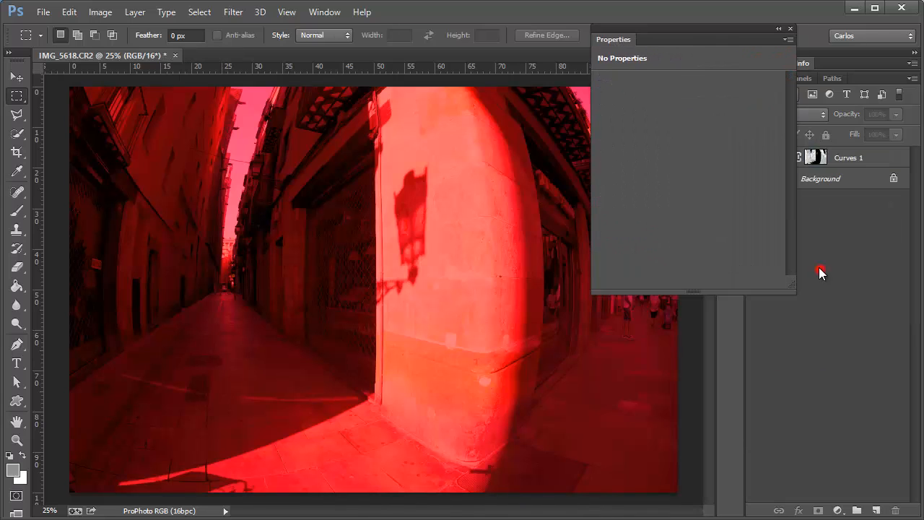
pyautogui.moveTo(732, 39); pyautogui.dragTo(658, 17)
pyautogui.click(794, 78)
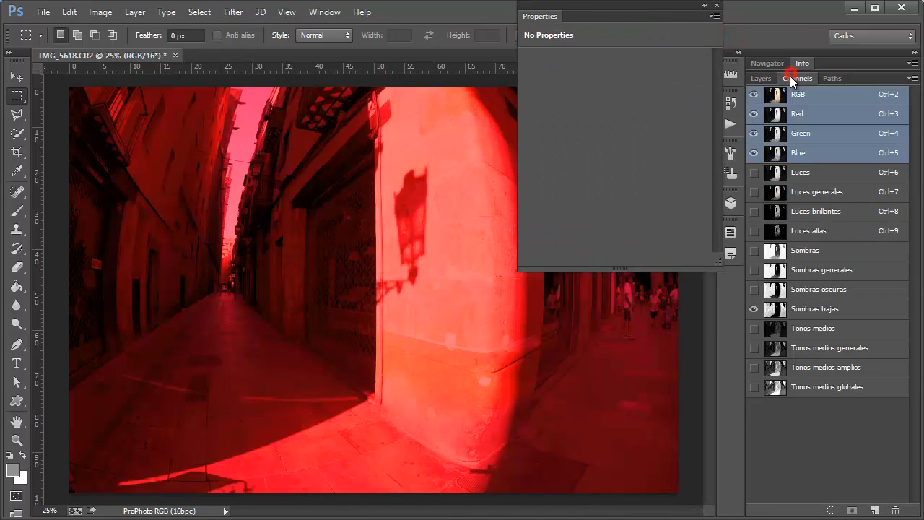
pyautogui.click(754, 308)
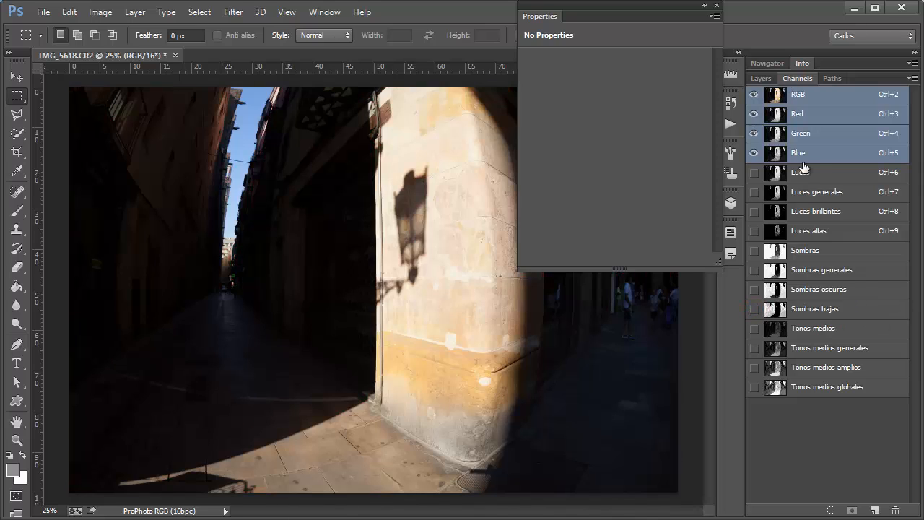
pyautogui.moveTo(617, 35); pyautogui.dragTo(816, 238)
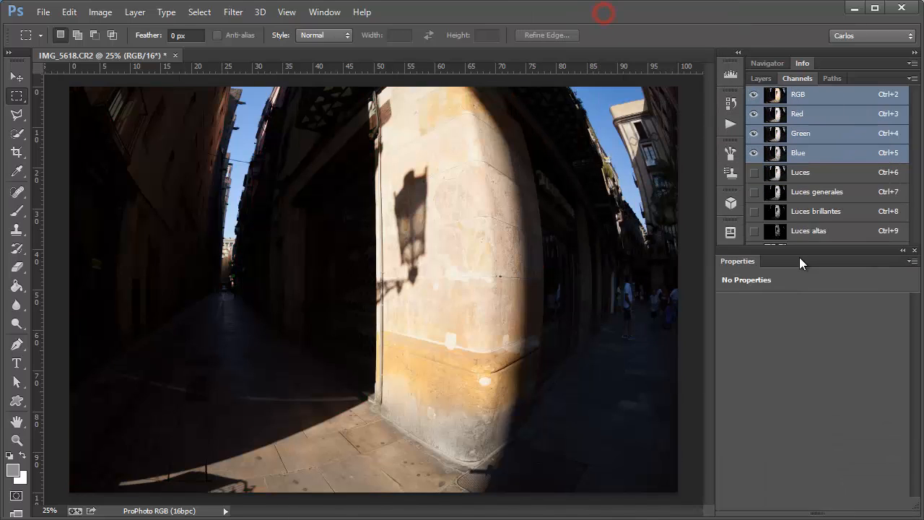
# - Select the Curves 1 layer and raise the middle of its RGB curve strongly to lighten the shadows
pyautogui.click(761, 79)
pyautogui.click(780, 156)
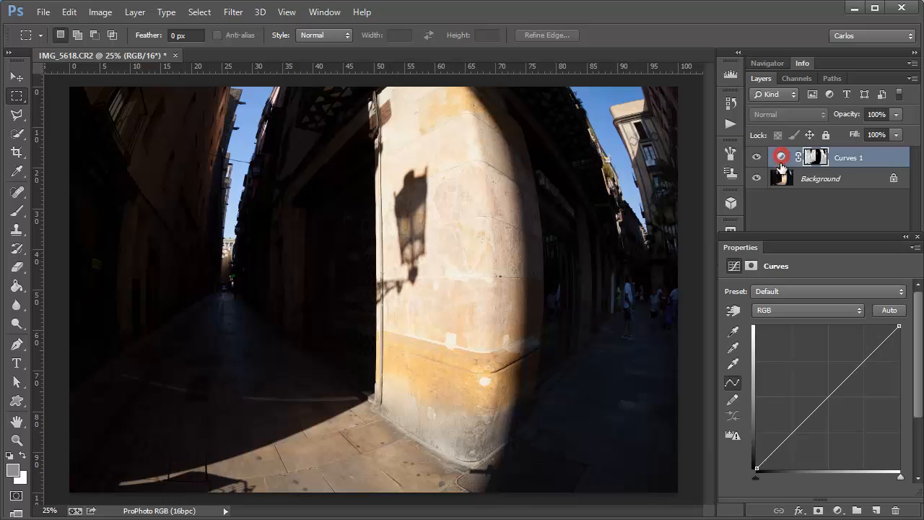
pyautogui.moveTo(837, 390); pyautogui.dragTo(802, 375)
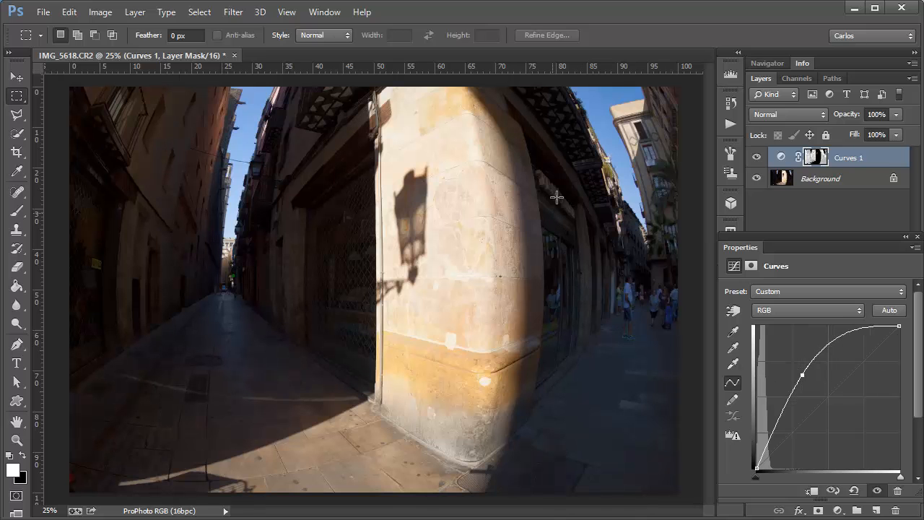
# - Set the feather of the Curves 1 layer mask to 6 px and collapse the Properties panel into the icon dock
pyautogui.moveTo(583, 219); pyautogui.dragTo(653, 233)
pyautogui.moveTo(242, 301); pyautogui.dragTo(639, 334)
pyautogui.moveTo(489, 161); pyautogui.dragTo(438, 337)
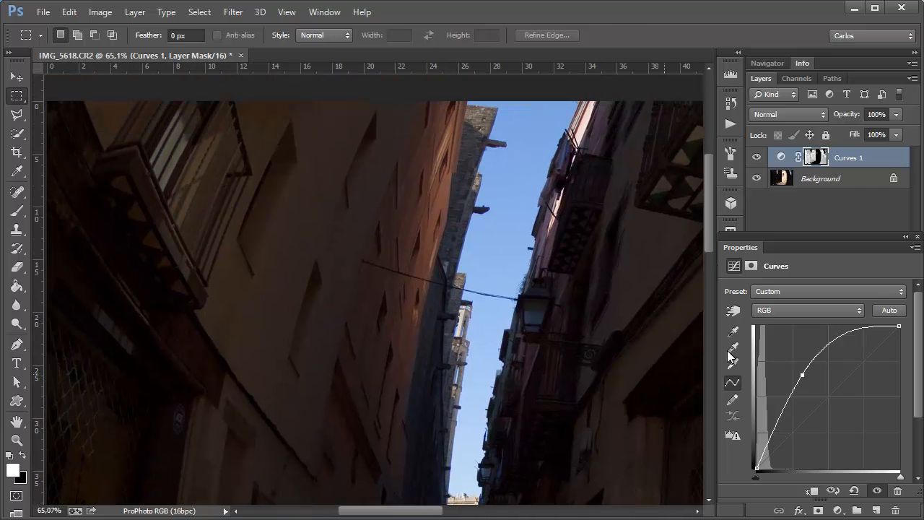
pyautogui.click(820, 160)
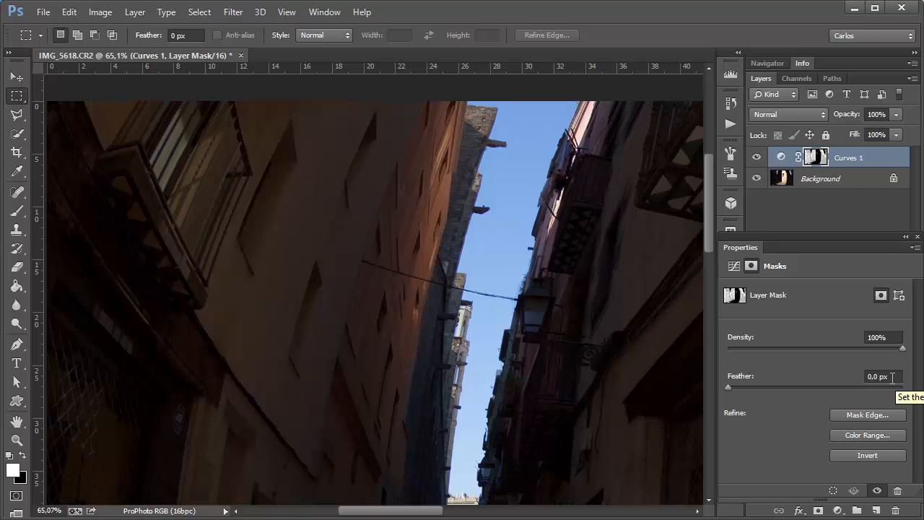
pyautogui.click(892, 377)
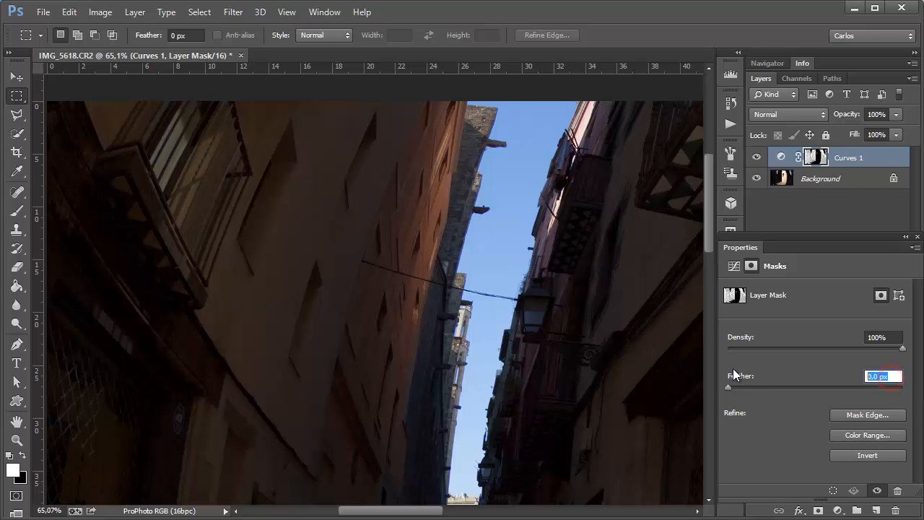
pyautogui.write('4')
pyautogui.press('Tab')
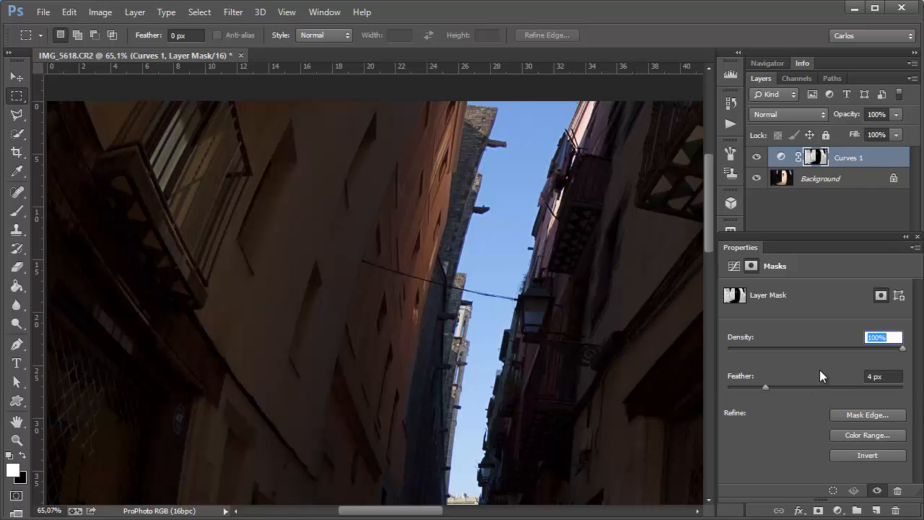
pyautogui.click(890, 378)
pyautogui.write('6')
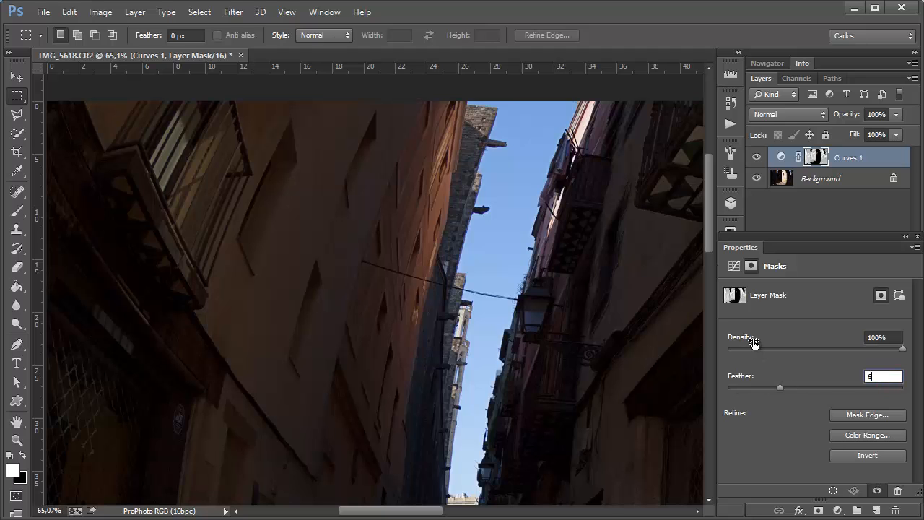
pyautogui.press('Tab')
pyautogui.press('Return')
pyautogui.moveTo(624, 307); pyautogui.dragTo(550, 318)
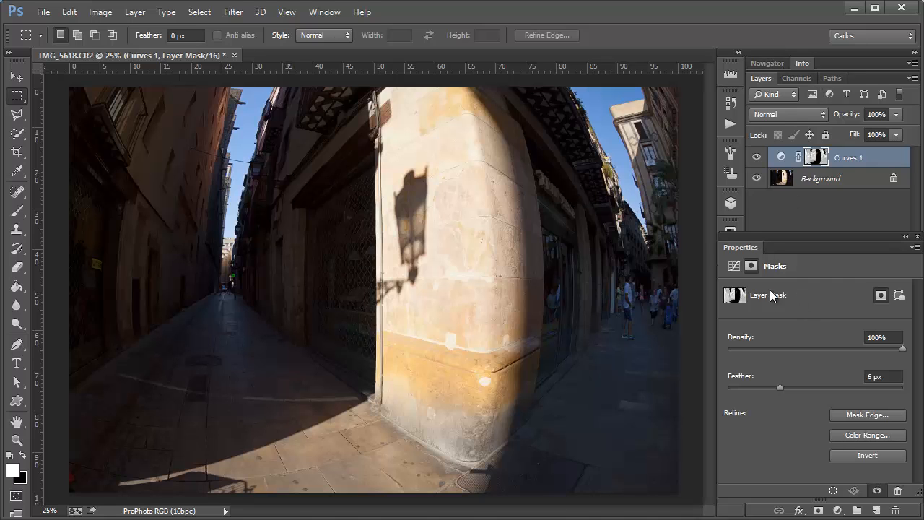
pyautogui.moveTo(743, 247)
pyautogui.mouseDown()
pyautogui.moveTo(730, 267)
pyautogui.moveTo(731, 242)
pyautogui.mouseUp()
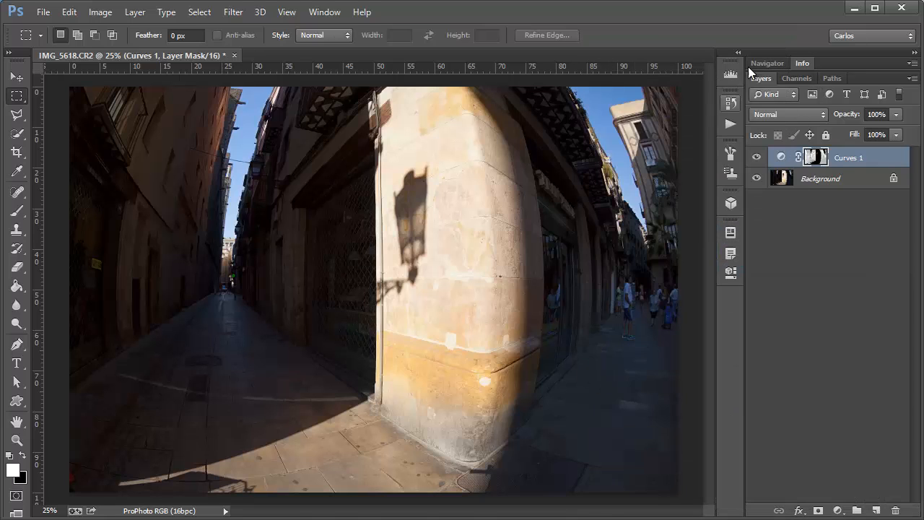
# - Compare the Luces, Luces generales and Luces brillantes channels and load Luces generales as a selection
pyautogui.click(792, 80)
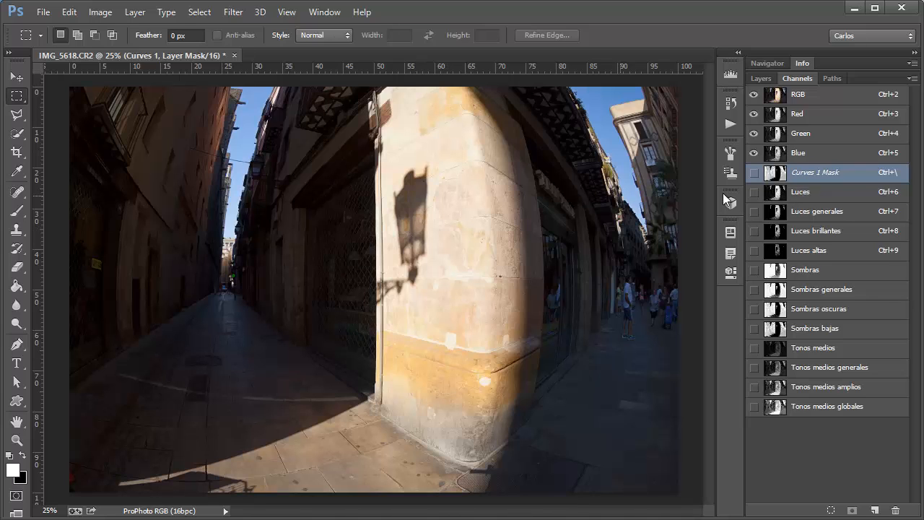
pyautogui.click(799, 192)
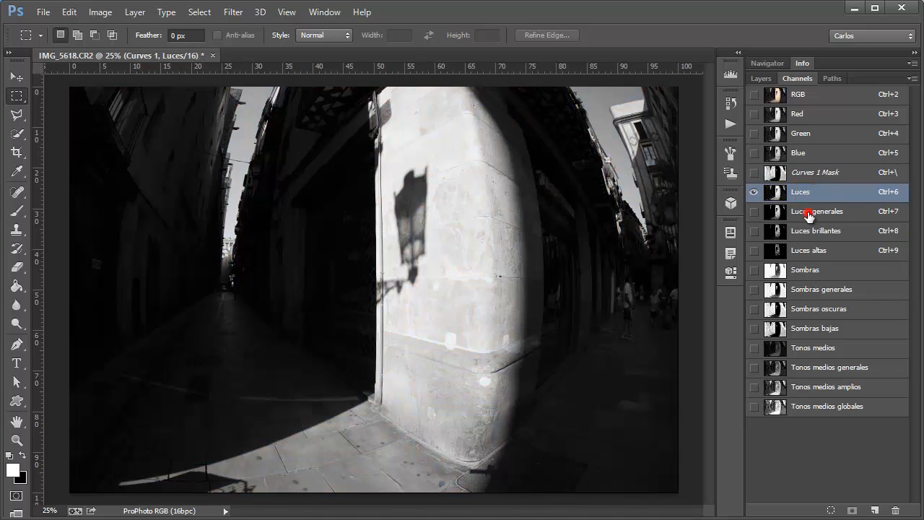
pyautogui.click(808, 215)
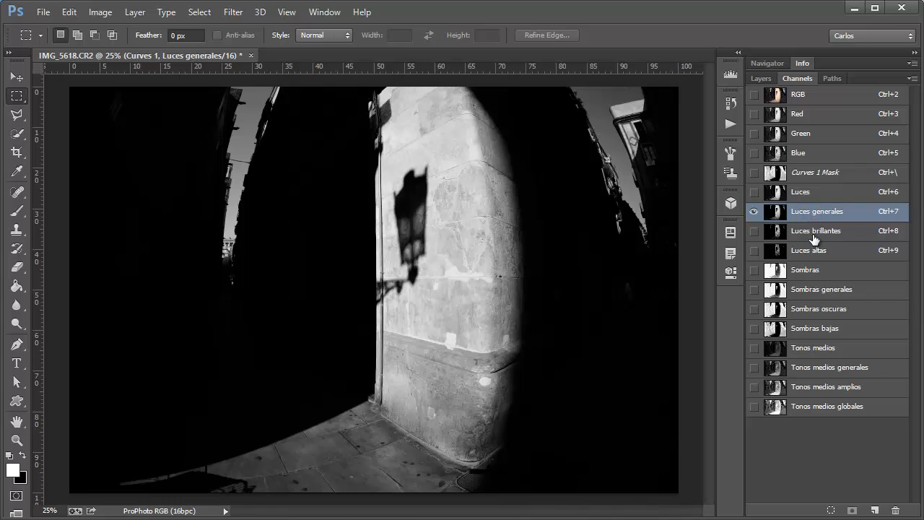
pyautogui.click(813, 233)
pyautogui.click(808, 211)
pyautogui.click(814, 232)
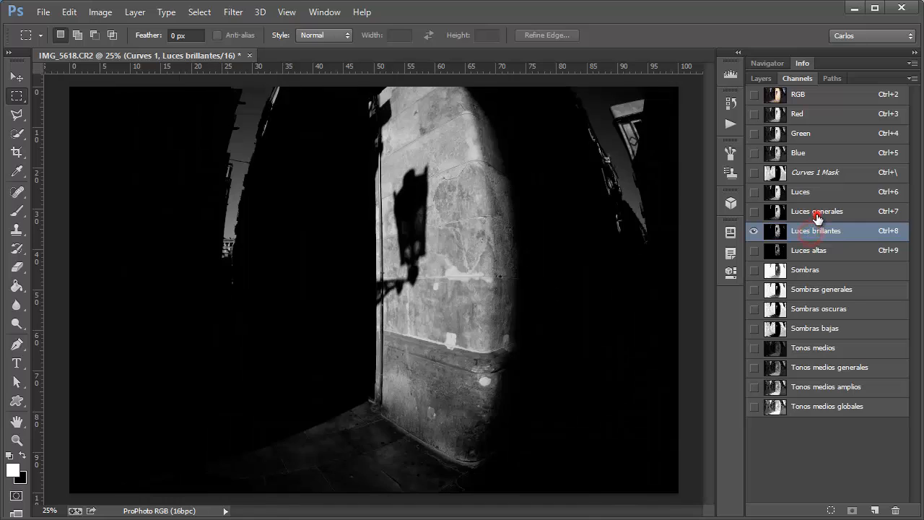
pyautogui.click(807, 211)
pyautogui.keyDown('ctrl'); pyautogui.click(776, 211); pyautogui.keyUp('ctrl')
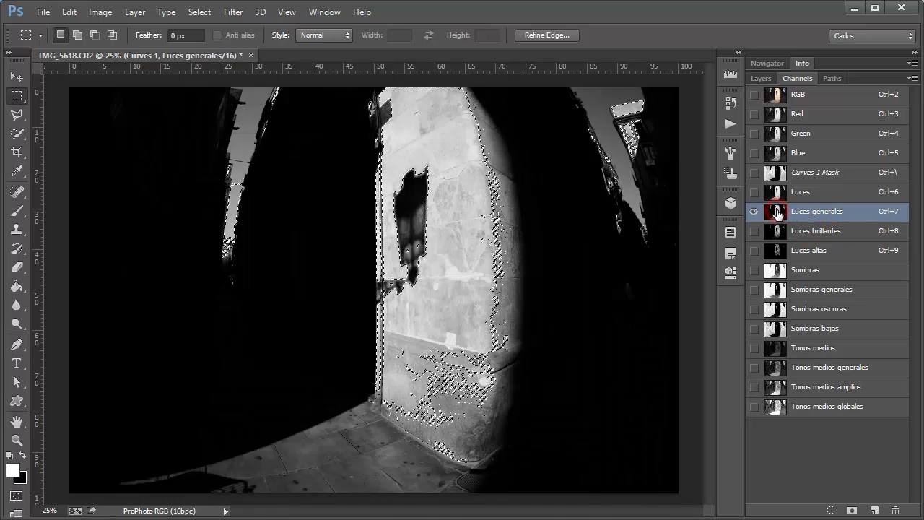
# - Add a Curves adjustment layer above Curves 1 masked by the Luces generales selection, and place the Properties panel before Notes
pyautogui.click(764, 78)
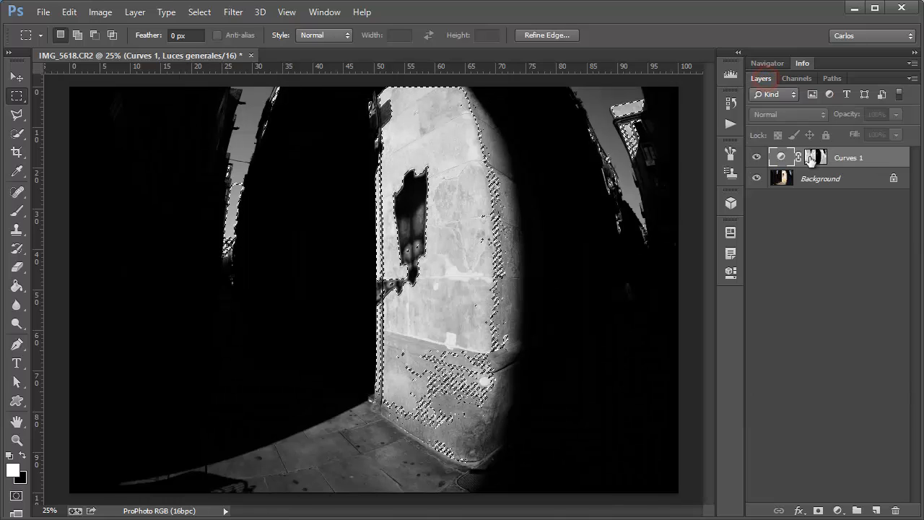
pyautogui.click(859, 157)
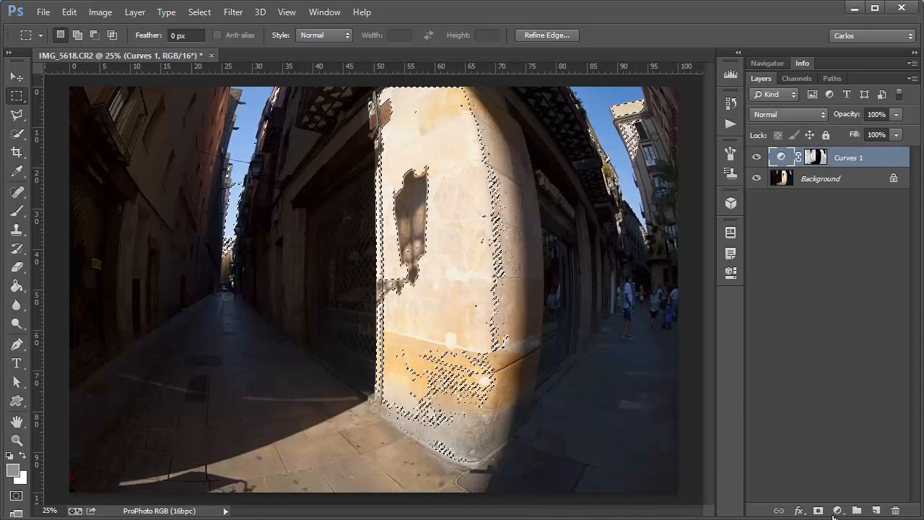
pyautogui.click(837, 510)
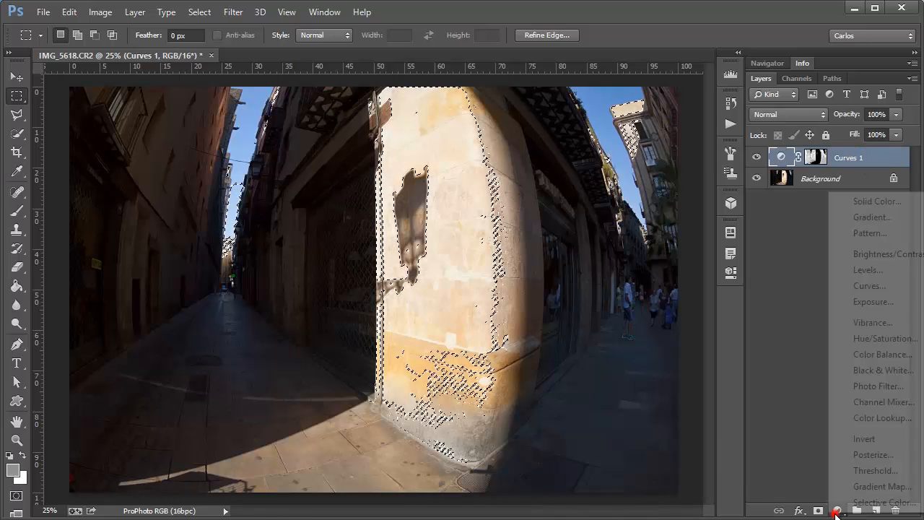
pyautogui.click(870, 286)
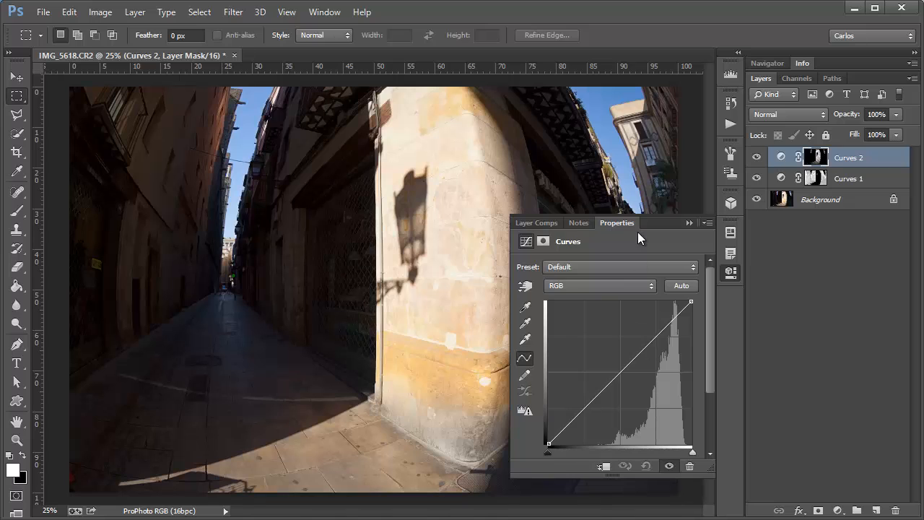
pyautogui.moveTo(631, 228); pyautogui.dragTo(713, 246)
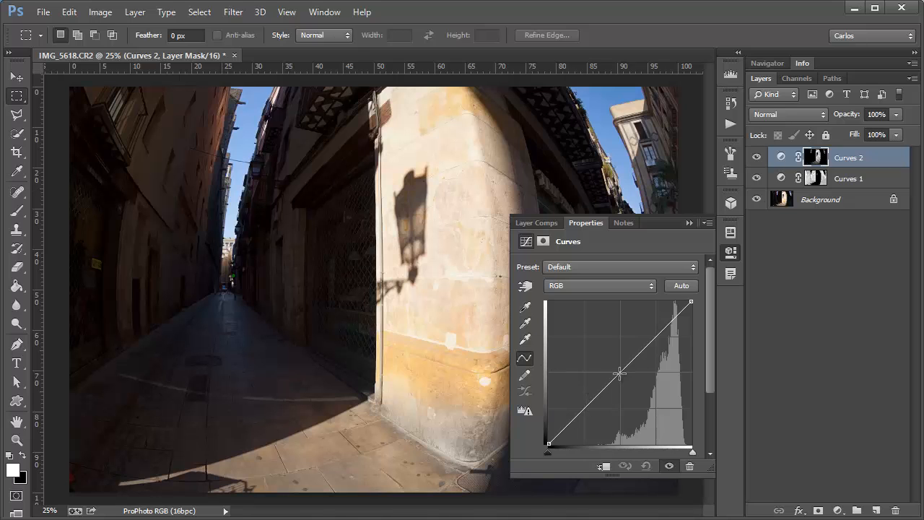
# - Shape the Curves 2 curve with a strongly lowered midtone point and a raised highlight point, and set its blend mode to Luminosity
pyautogui.moveTo(619, 373); pyautogui.dragTo(655, 396)
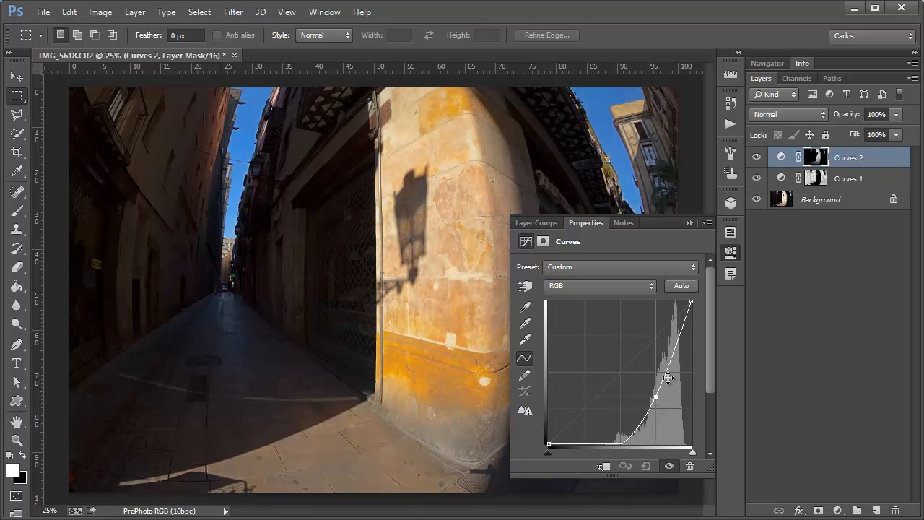
pyautogui.moveTo(685, 318); pyautogui.dragTo(681, 314)
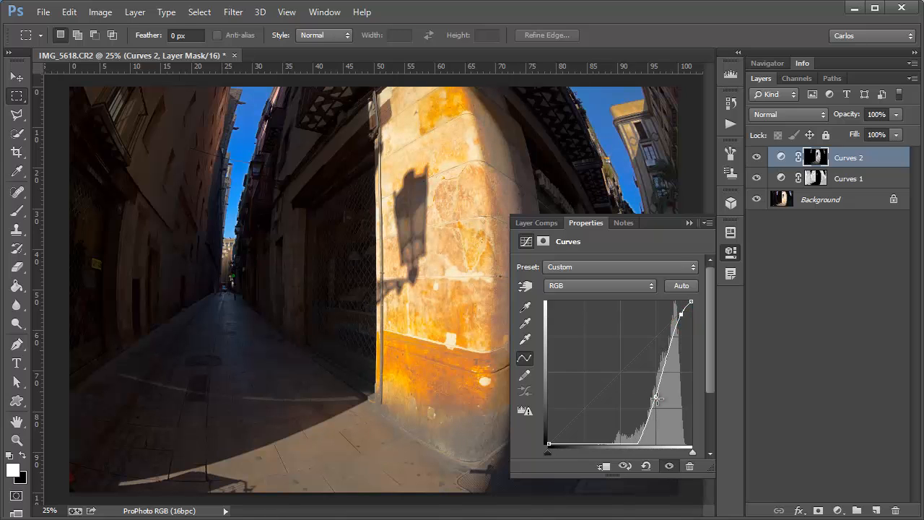
pyautogui.moveTo(655, 397); pyautogui.dragTo(652, 397)
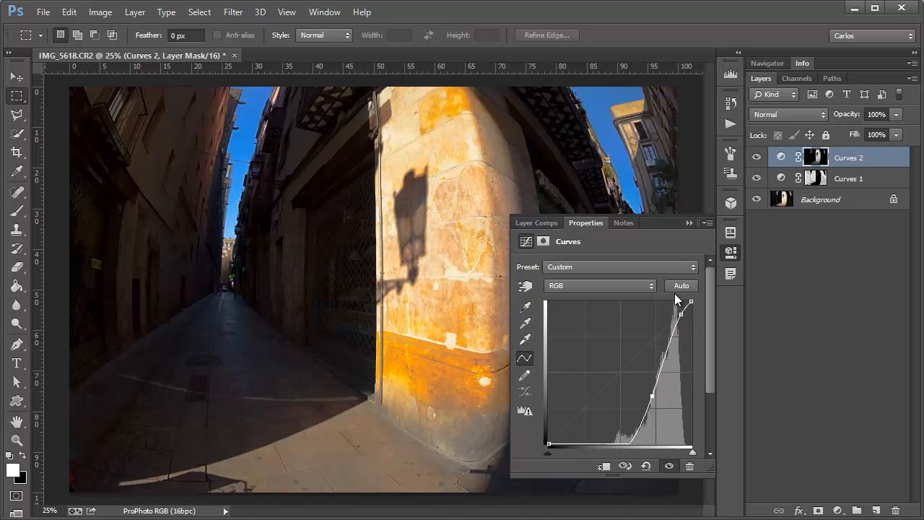
pyautogui.click(689, 223)
pyautogui.click(773, 115)
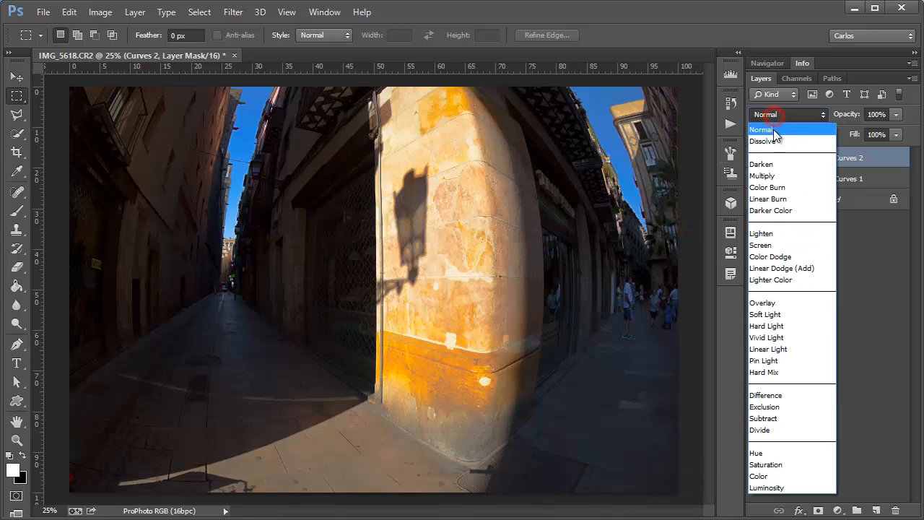
pyautogui.click(778, 487)
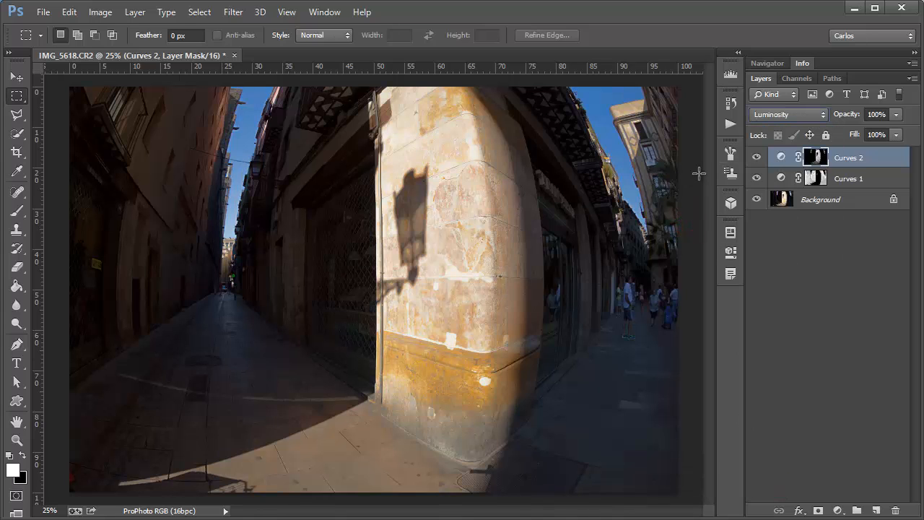
# - Compare the image with and without the Curves 2 layer, both in full and close up at the base of the lit wall
pyautogui.click(755, 158)
pyautogui.click(755, 158)
pyautogui.click(755, 158)
pyautogui.click(756, 158)
pyautogui.moveTo(433, 404); pyautogui.dragTo(517, 175)
pyautogui.click(755, 158)
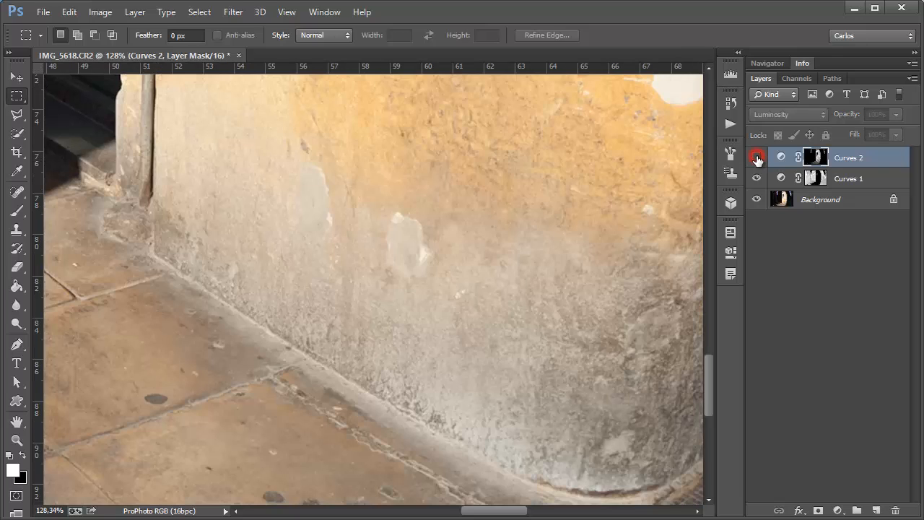
pyautogui.click(755, 158)
pyautogui.click(755, 158)
pyautogui.click(756, 158)
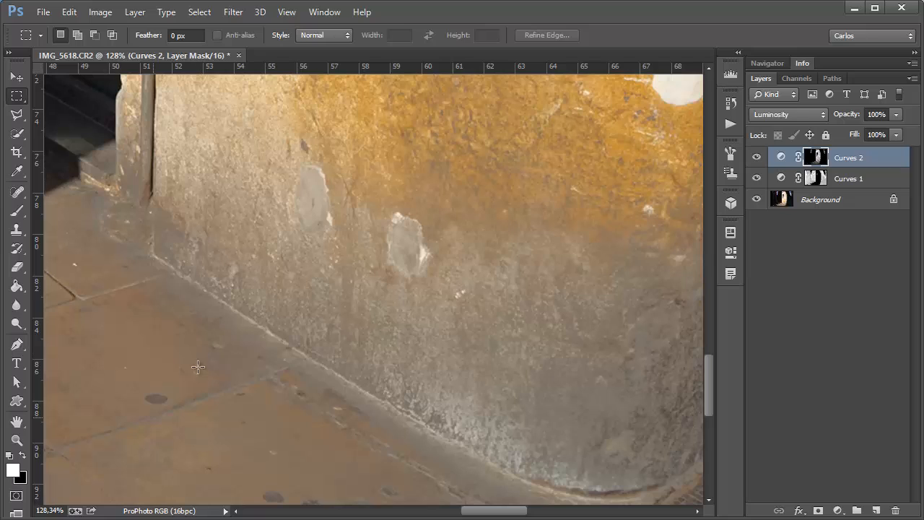
# - Set the feather of the Curves 2 layer mask to 6 px after trying 2 px and 4 px
pyautogui.doubleClick(816, 156)
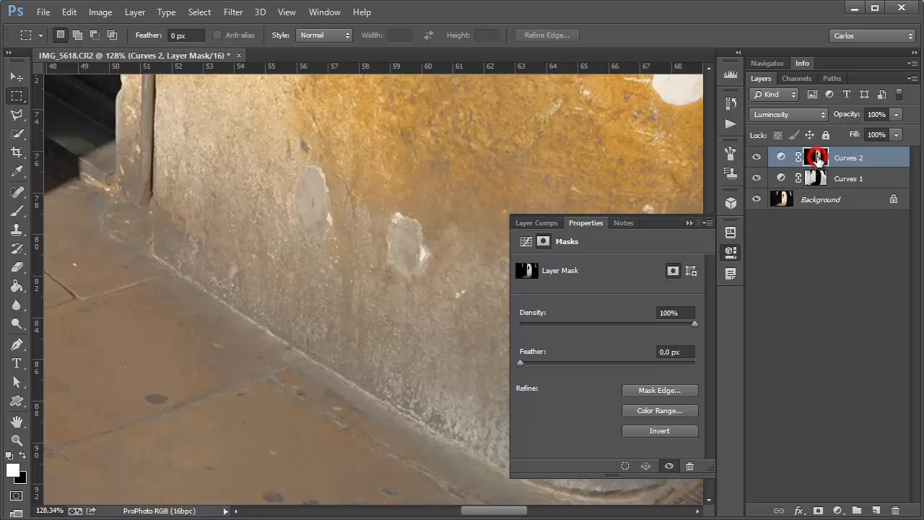
pyautogui.click(682, 352)
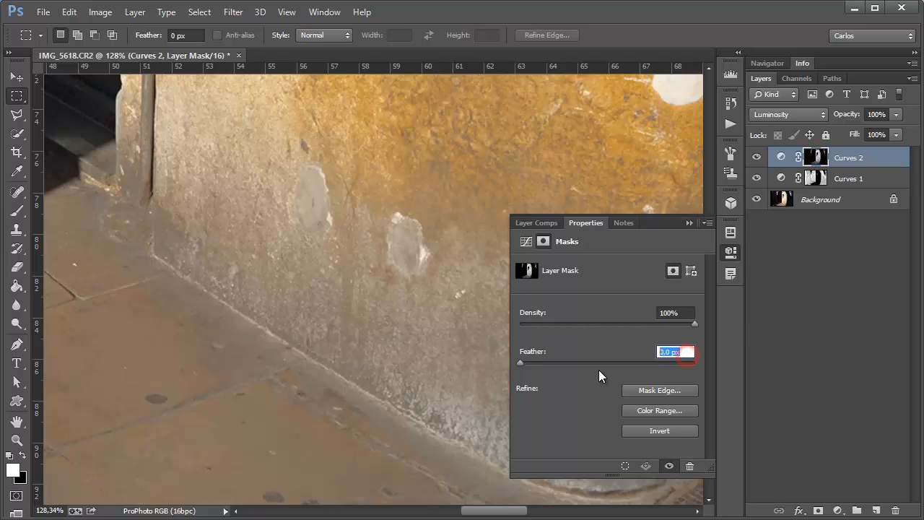
pyautogui.write('2')
pyautogui.press('Tab')
pyautogui.hotkey('shift', 'Tab')
pyautogui.write('4')
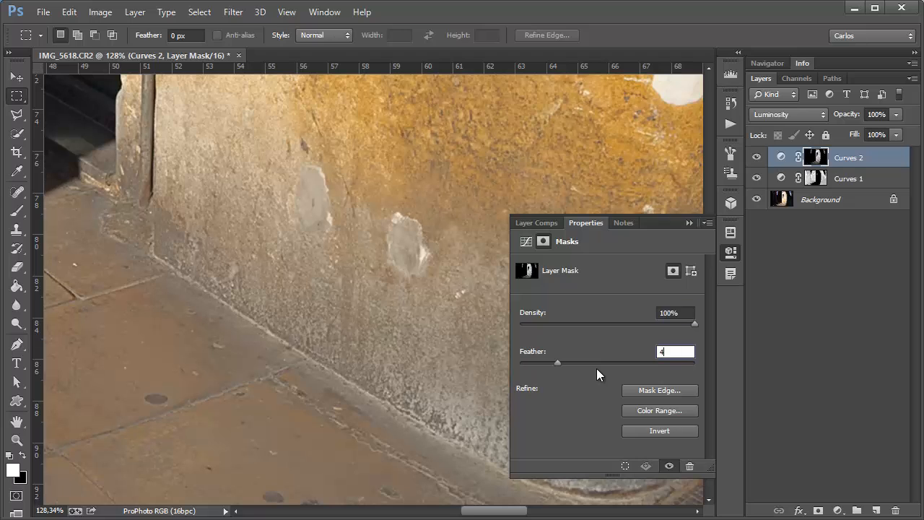
pyautogui.press('Tab')
pyautogui.hotkey('shift', 'Tab')
pyautogui.write('6')
pyautogui.press('Tab')
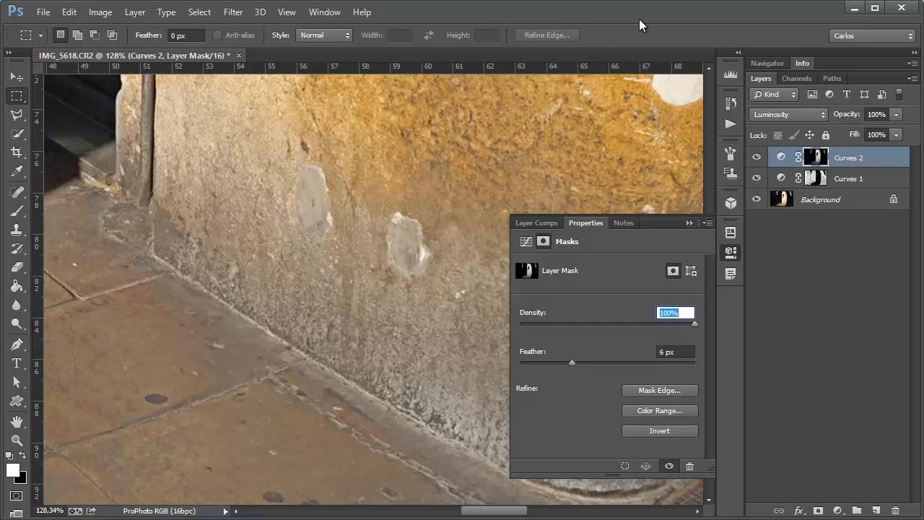
pyautogui.click(689, 223)
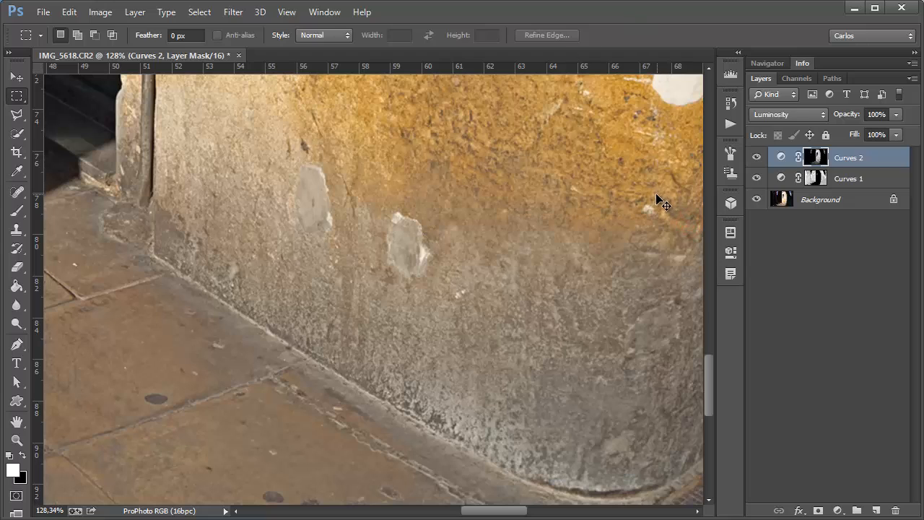
# - Compare the whole image with only the Background showing against the version with both Curves layers
pyautogui.hotkey('ctrl', '-')
pyautogui.hotkey('ctrl', '-')
pyautogui.hotkey('ctrl', '-')
pyautogui.hotkey('ctrl', '-')
pyautogui.hotkey('ctrl', '-')
pyautogui.hotkey('ctrl', '-')
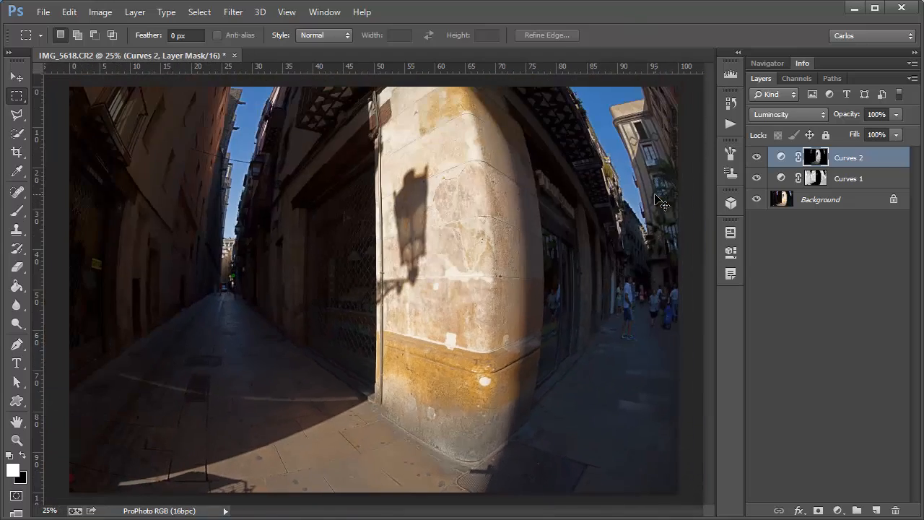
pyautogui.hotkey('ctrl', '+')
pyautogui.keyDown('alt'); pyautogui.click(756, 200); pyautogui.keyUp('alt')
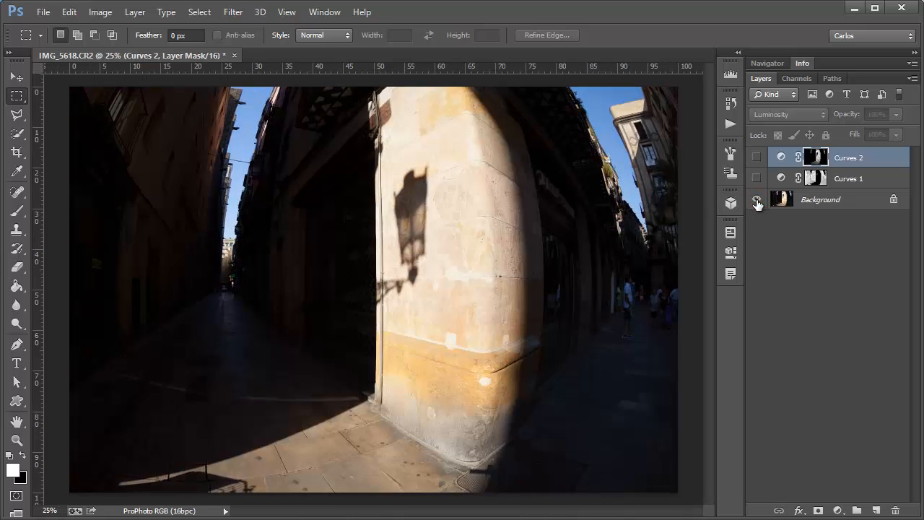
pyautogui.keyDown('alt'); pyautogui.click(756, 200); pyautogui.keyUp('alt')
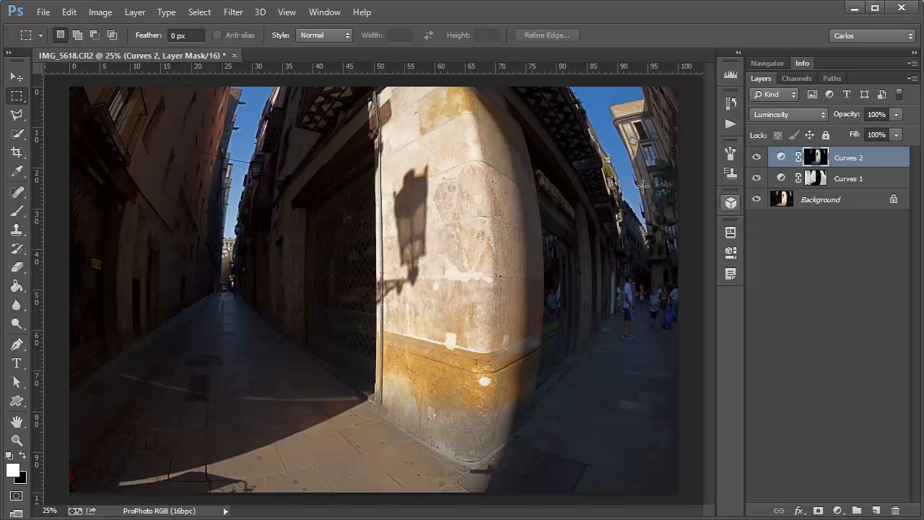
# - Check the building edges against the sky and set the Curves 1 mask feather to 2 px after trying 0 and 4 px
pyautogui.moveTo(605, 133)
pyautogui.mouseDown()
pyautogui.moveTo(630, 141)
pyautogui.moveTo(591, 195)
pyautogui.mouseUp()
pyautogui.moveTo(515, 229); pyautogui.dragTo(255, 284)
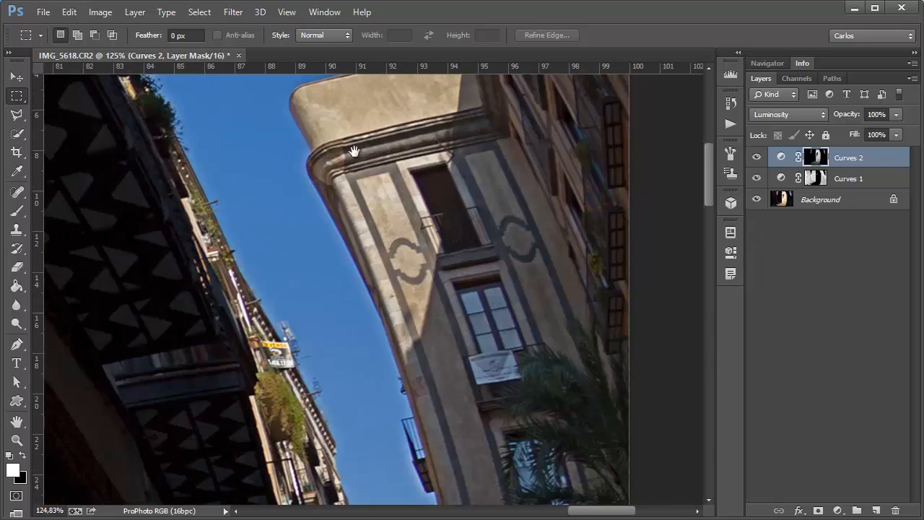
pyautogui.moveTo(353, 151); pyautogui.dragTo(431, 272)
pyautogui.moveTo(176, 281); pyautogui.dragTo(584, 226)
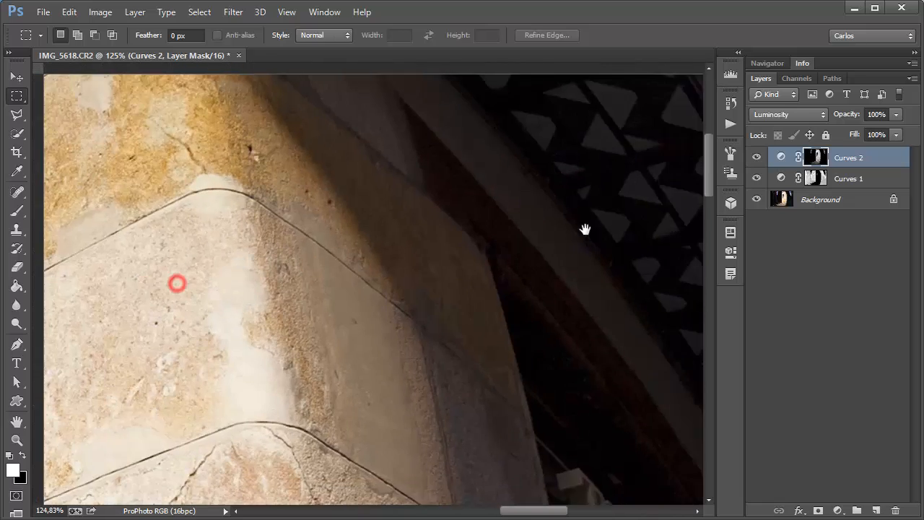
pyautogui.moveTo(209, 207); pyautogui.dragTo(440, 305)
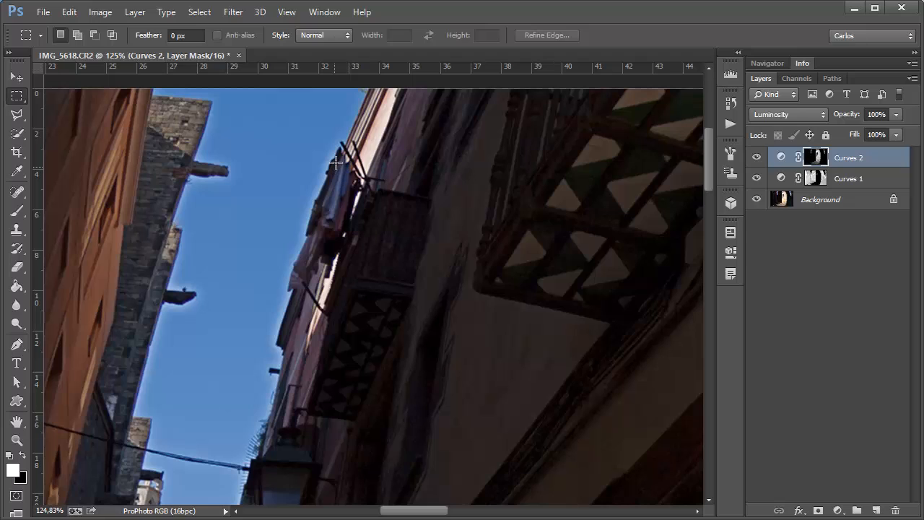
pyautogui.doubleClick(815, 179)
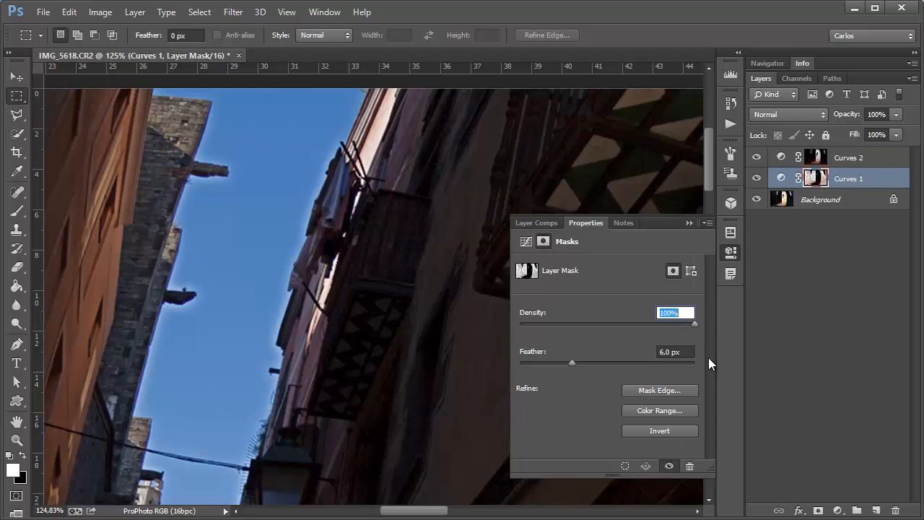
pyautogui.moveTo(571, 363); pyautogui.dragTo(495, 374)
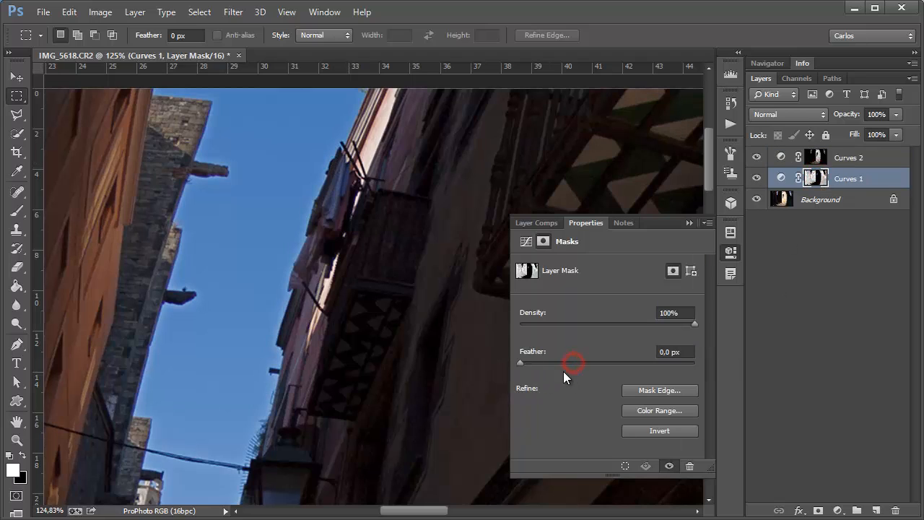
pyautogui.doubleClick(674, 351)
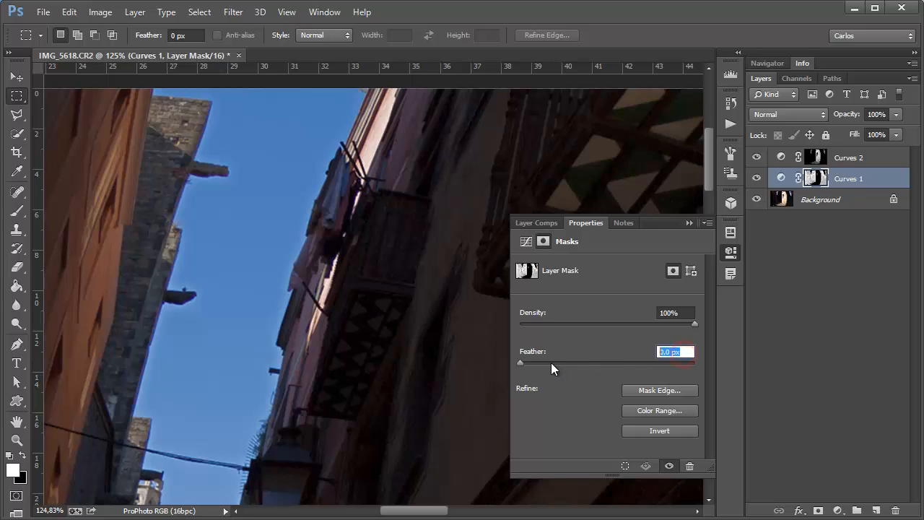
pyautogui.write('4')
pyautogui.press('Tab')
pyautogui.hotkey('shift', 'Tab')
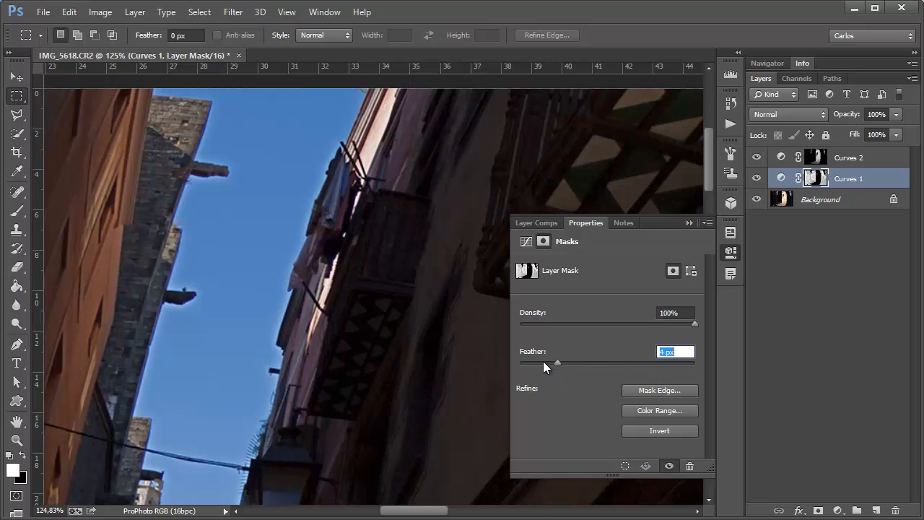
pyautogui.write('2')
pyautogui.press('Tab')
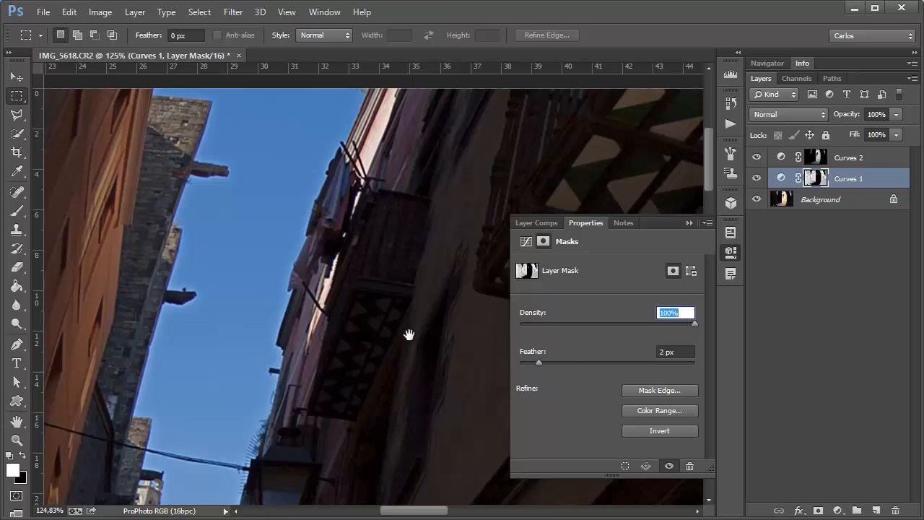
pyautogui.moveTo(409, 332); pyautogui.dragTo(300, 283)
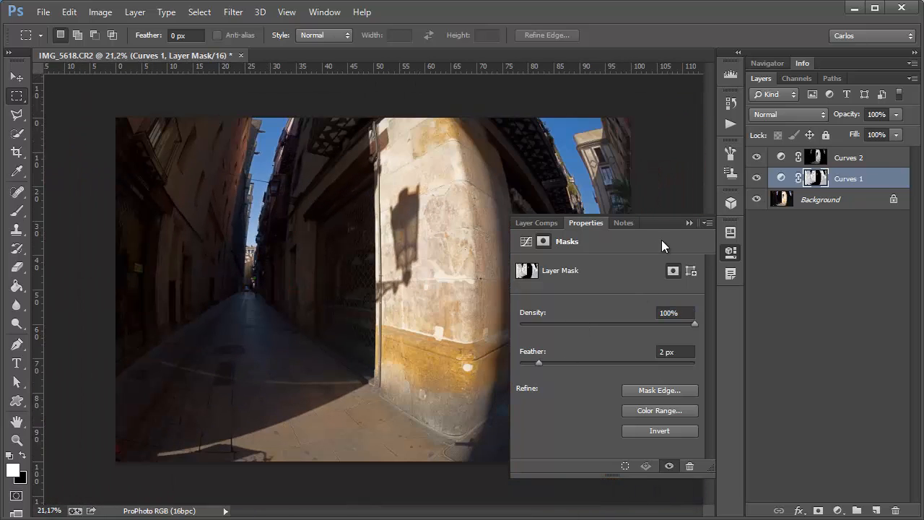
pyautogui.click(688, 221)
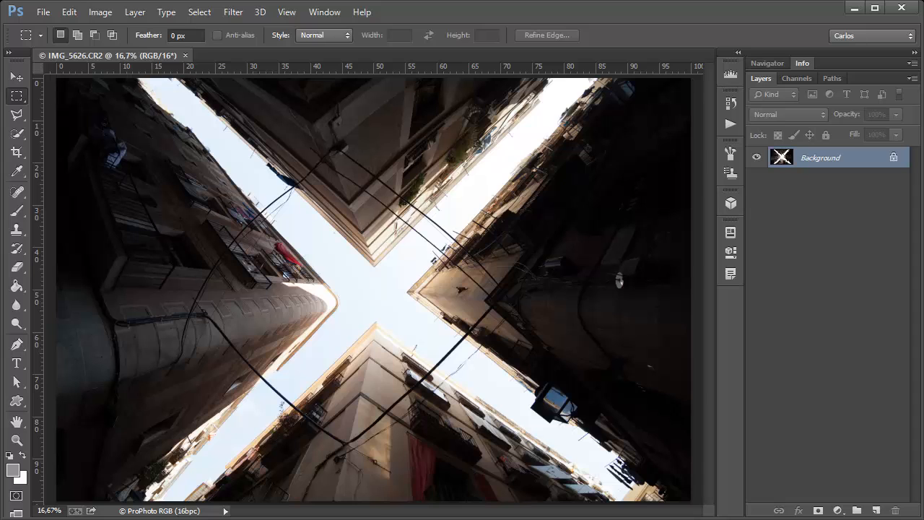
# - Run the luminosity mask creation action on IMG_5626.CR2 and show the resulting channels
pyautogui.click(731, 124)
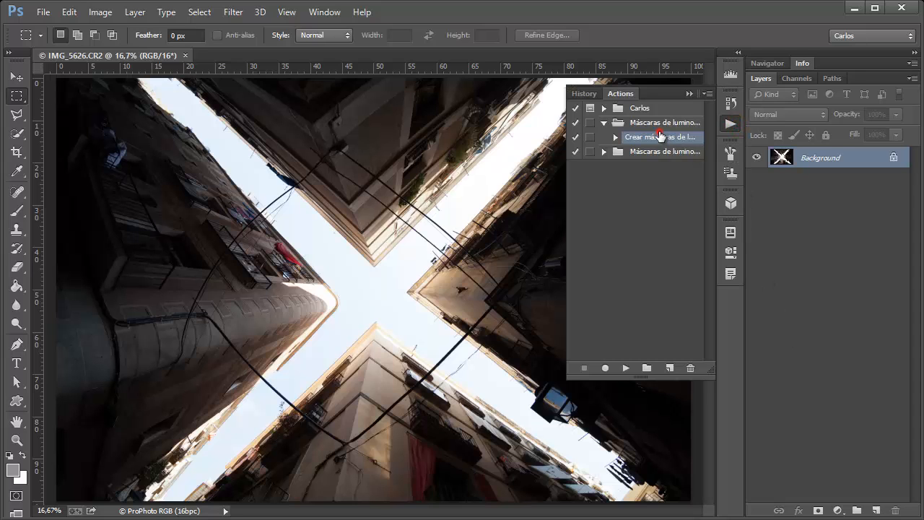
pyautogui.click(626, 368)
pyautogui.click(796, 78)
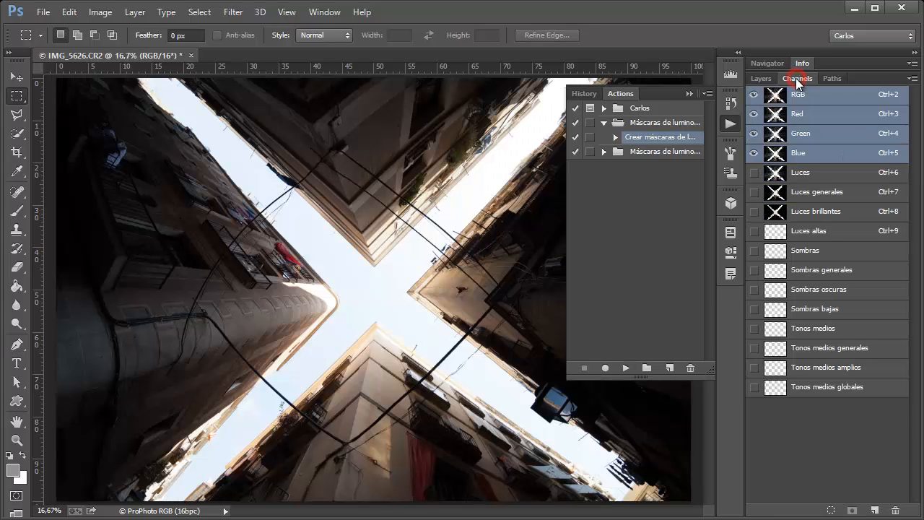
pyautogui.click(692, 94)
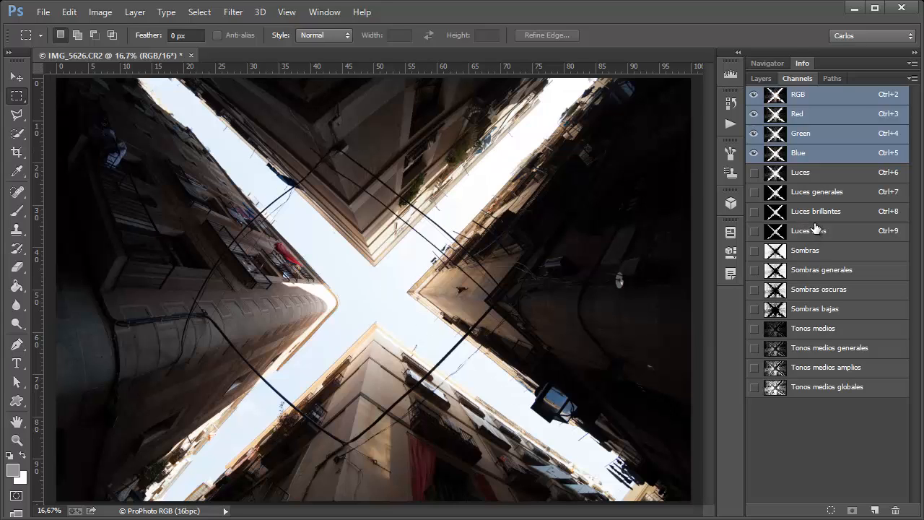
# - Compare the Luces, Luces generales, Luces brillantes and Luces altas channels one by one
pyautogui.click(814, 175)
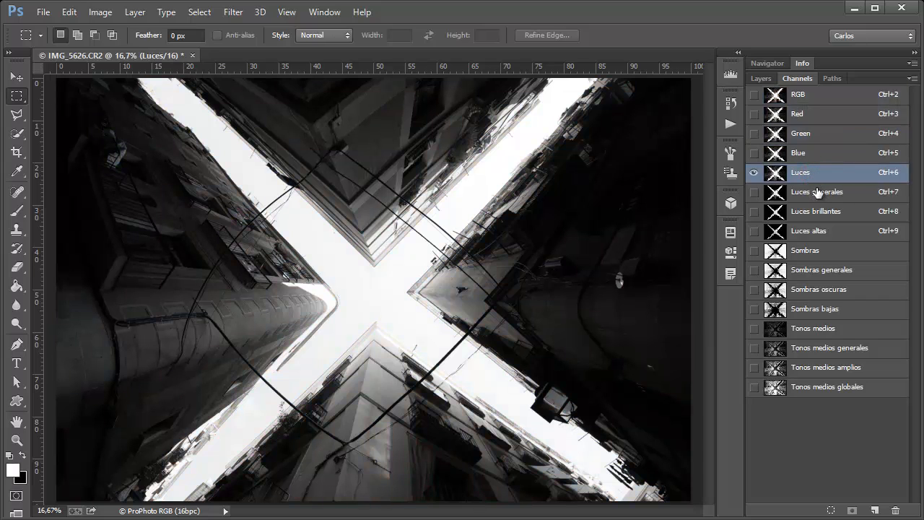
pyautogui.click(816, 191)
pyautogui.click(827, 212)
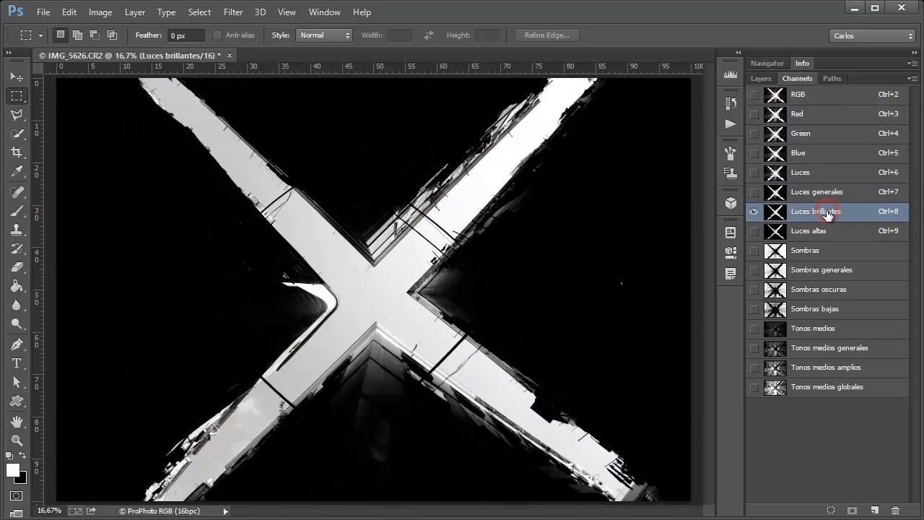
pyautogui.click(829, 232)
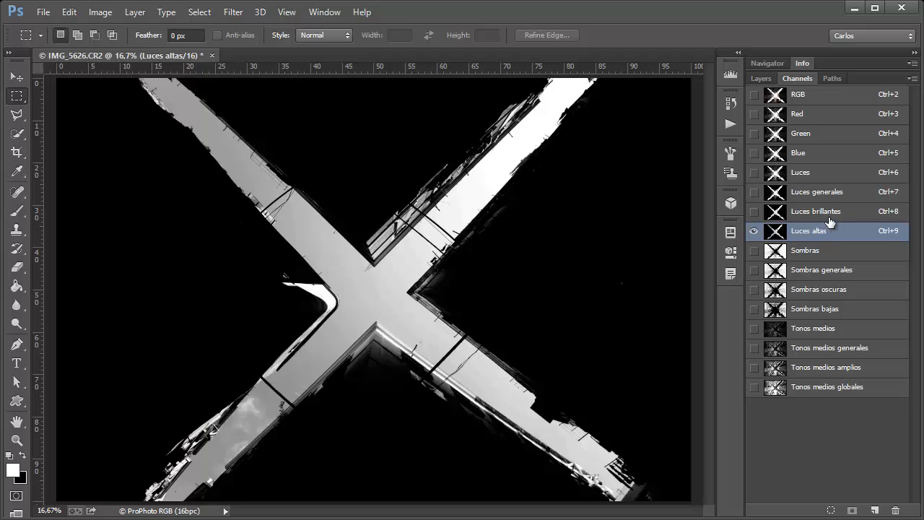
pyautogui.click(829, 213)
pyautogui.click(829, 231)
# - Load the Luces altas channel as a selection and add a Curves adjustment masked by it above the Background
pyautogui.keyDown('ctrl'); pyautogui.click(776, 231); pyautogui.keyUp('ctrl')
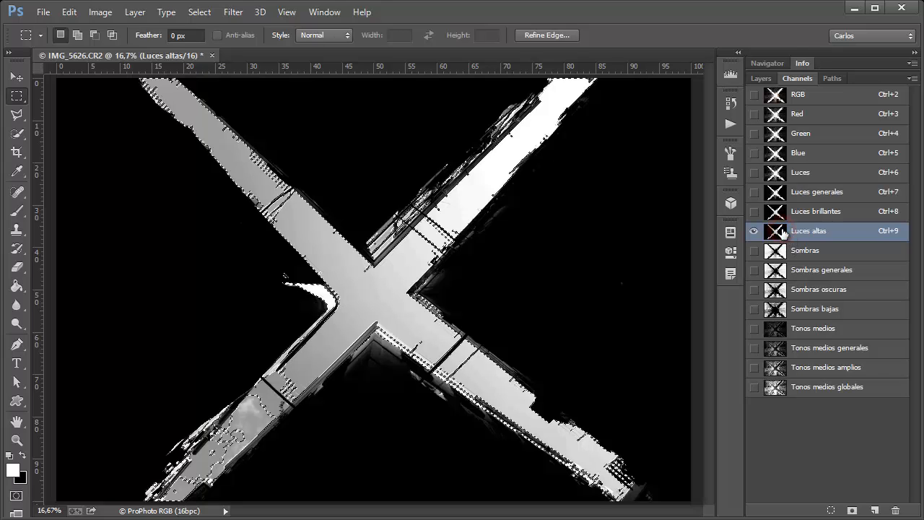
pyautogui.click(764, 81)
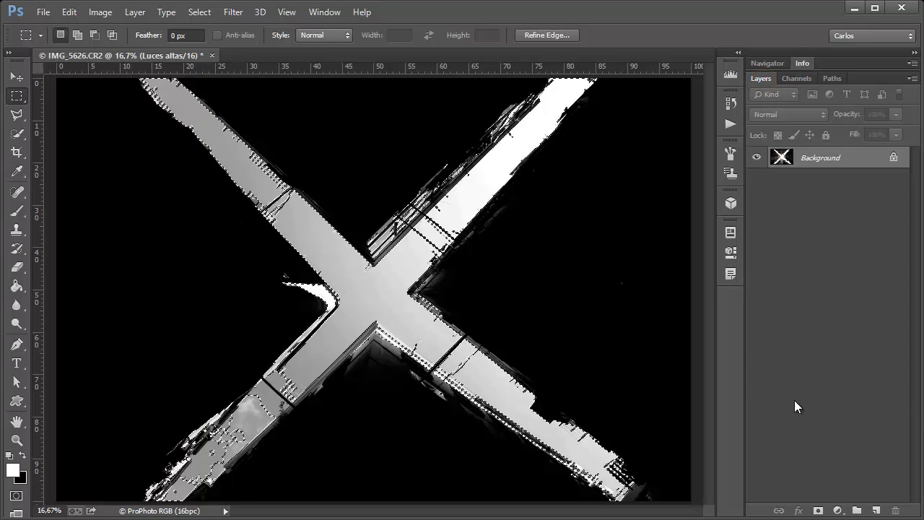
pyautogui.click(826, 160)
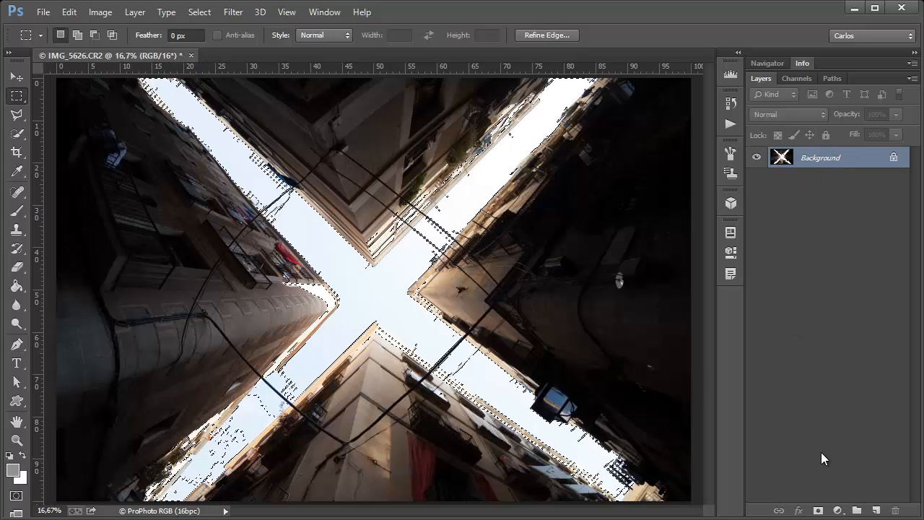
pyautogui.click(796, 79)
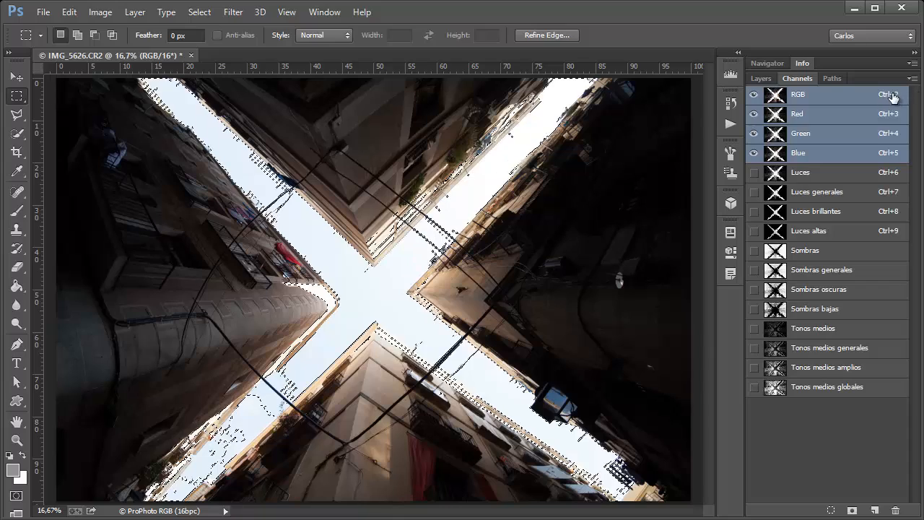
pyautogui.click(765, 78)
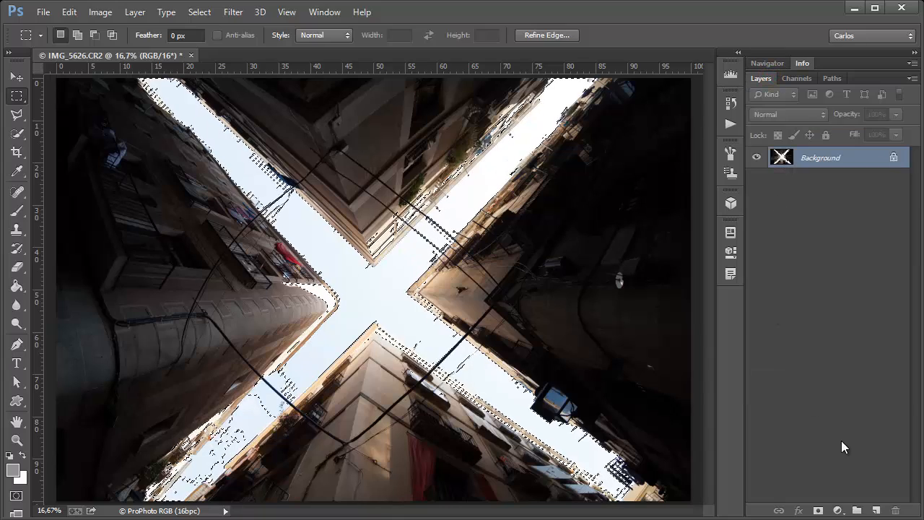
pyautogui.click(838, 511)
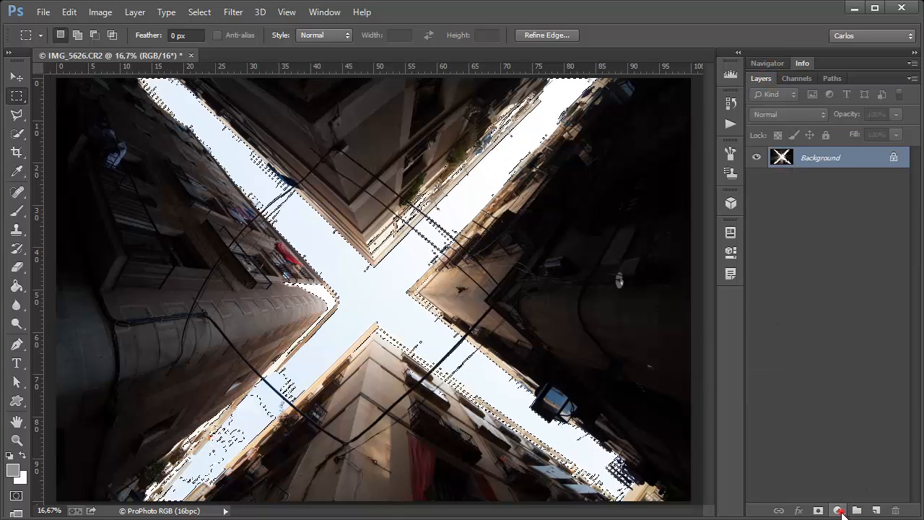
pyautogui.click(890, 283)
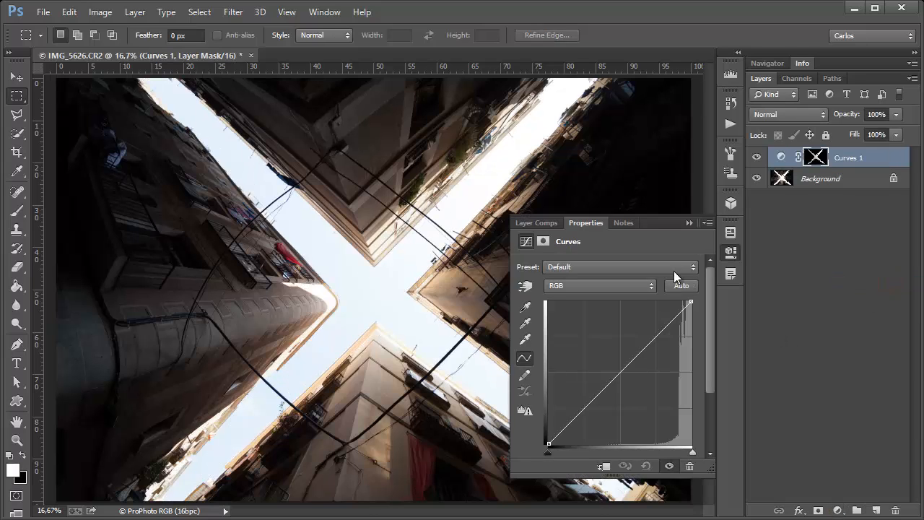
# - Darken the sky with a steep RGB curve in Curves 1, compare before and after, and soften the curve slightly
pyautogui.moveTo(650, 221); pyautogui.dragTo(840, 217)
pyautogui.moveTo(850, 359); pyautogui.dragTo(871, 373)
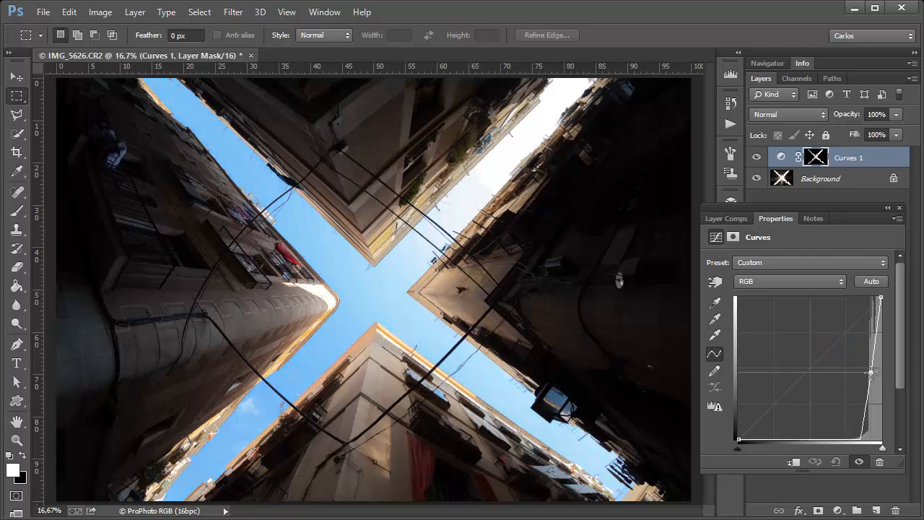
pyautogui.click(757, 156)
pyautogui.click(757, 157)
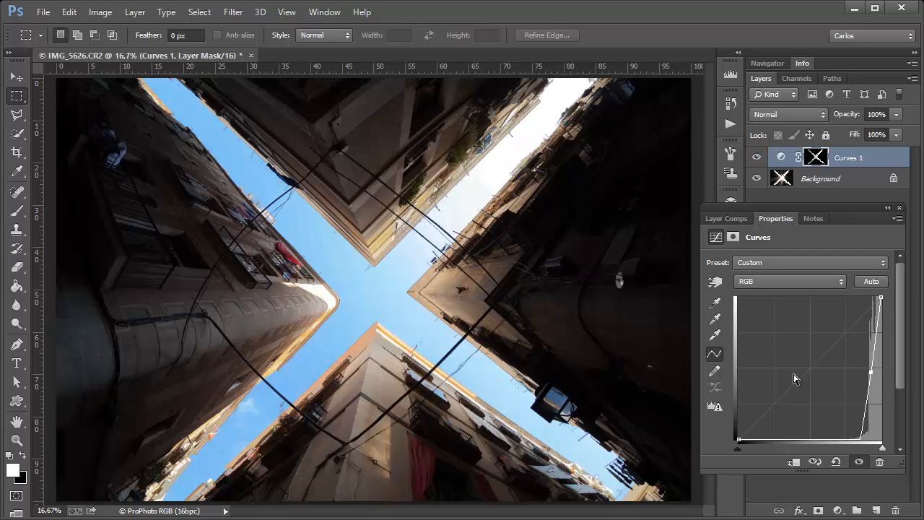
pyautogui.moveTo(871, 373); pyautogui.dragTo(868, 372)
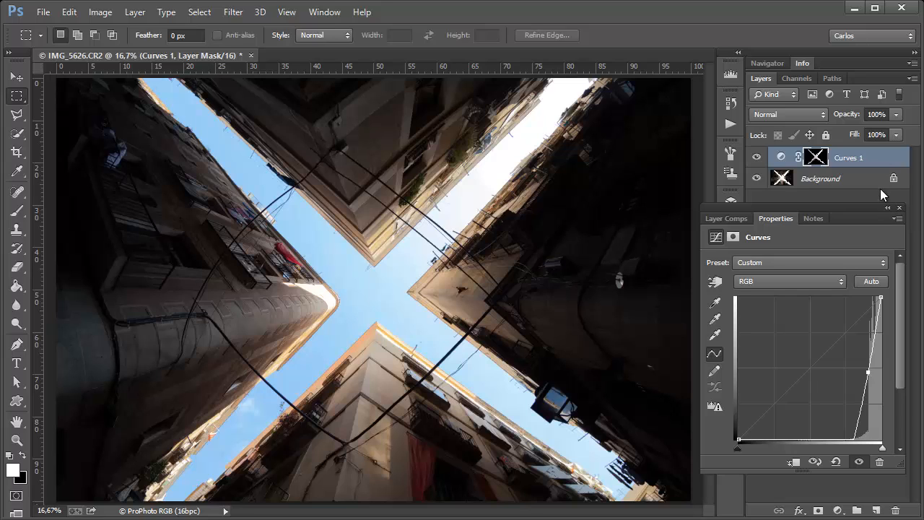
pyautogui.click(887, 207)
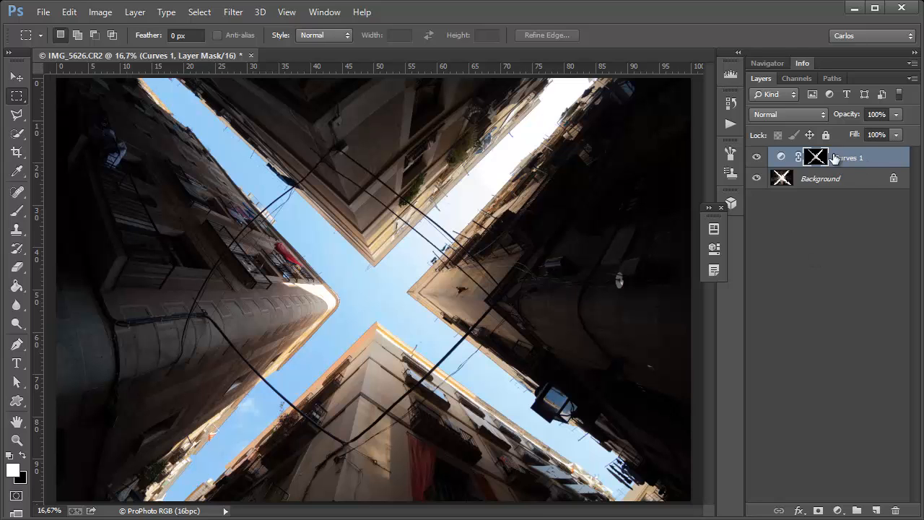
# - Inspect the Curves 1 mask on its own and brighten its light areas with Levels, setting the white input level to 164
pyautogui.click(816, 156)
pyautogui.keyDown('alt'); pyautogui.click(819, 160); pyautogui.keyUp('alt')
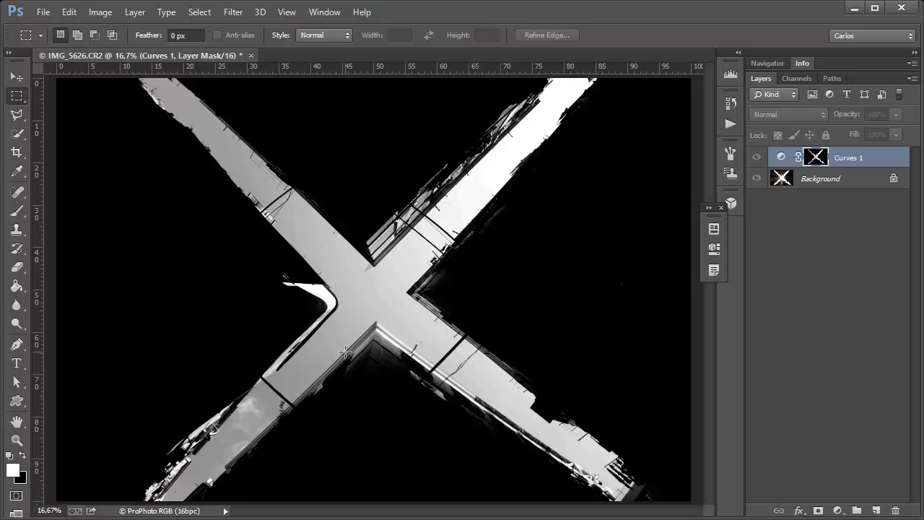
pyautogui.keyDown('alt'); pyautogui.click(814, 162); pyautogui.keyUp('alt')
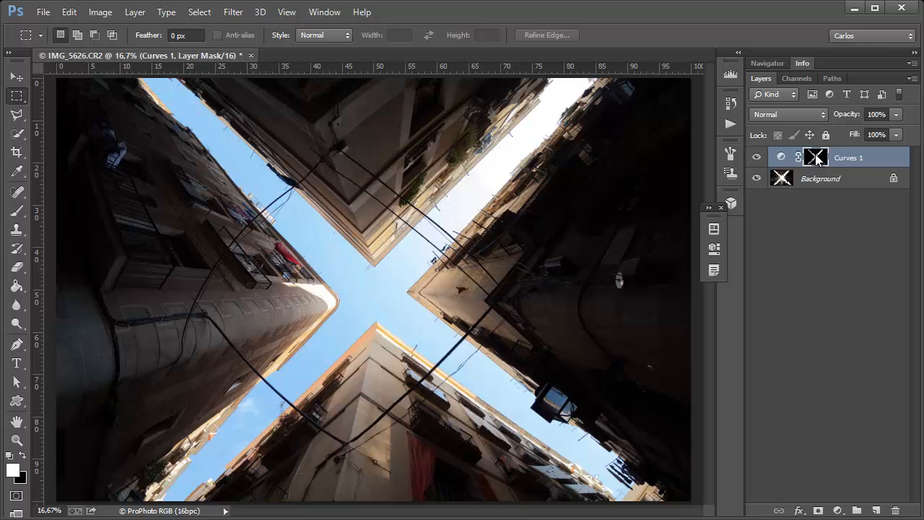
pyautogui.doubleClick(816, 158)
pyautogui.moveTo(920, 2); pyautogui.dragTo(801, 208)
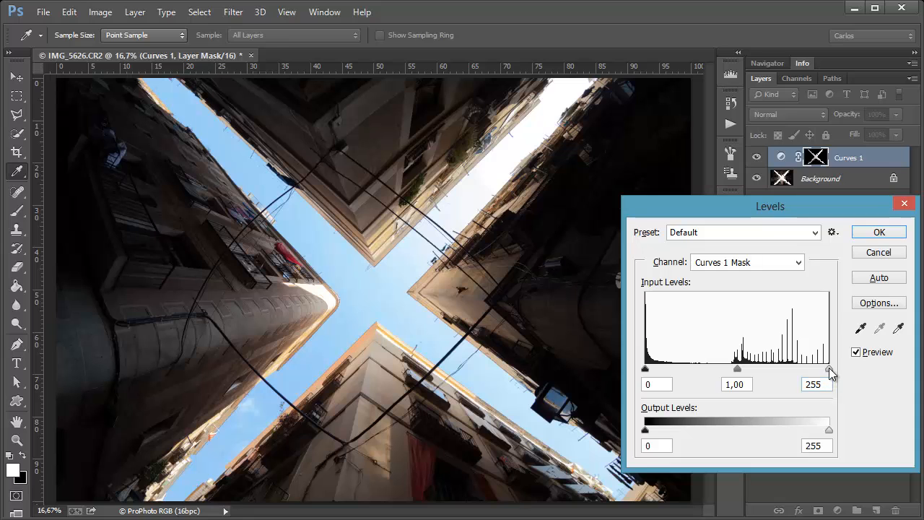
pyautogui.moveTo(827, 367); pyautogui.dragTo(763, 393)
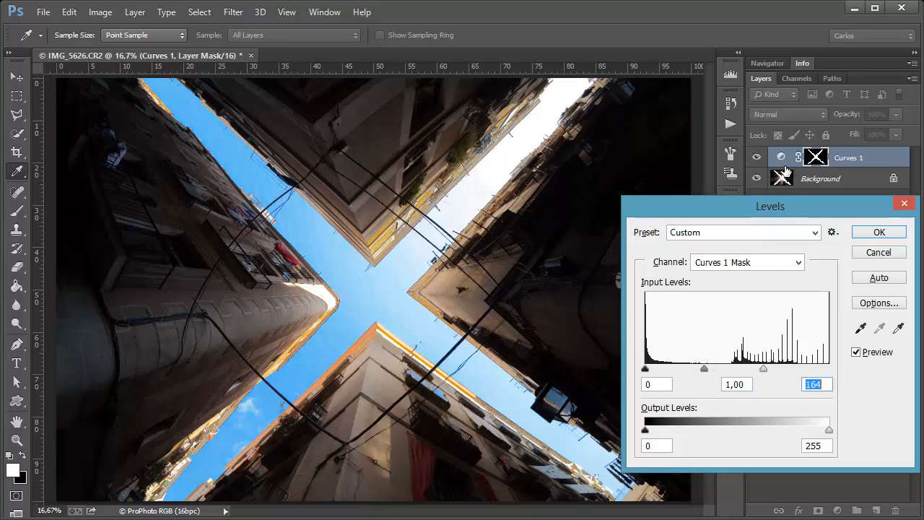
pyautogui.click(872, 238)
# - Display the Curves 1 mask alone and compare it with and without the Levels change, keeping the change
pyautogui.press('m')
pyautogui.keyDown('alt'); pyautogui.click(815, 159); pyautogui.keyUp('alt')
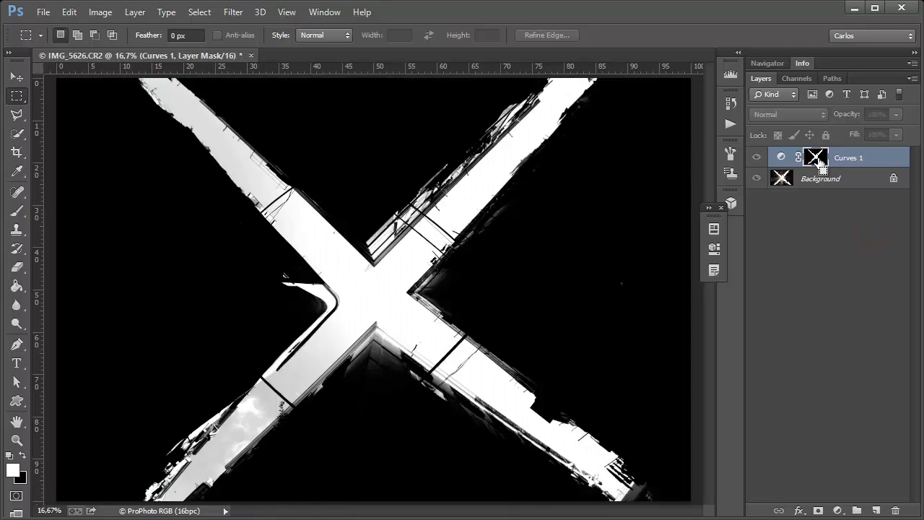
pyautogui.hotkey('ctrl', 'z')
pyautogui.hotkey('ctrl', 'z')
pyautogui.hotkey('ctrl', 'z')
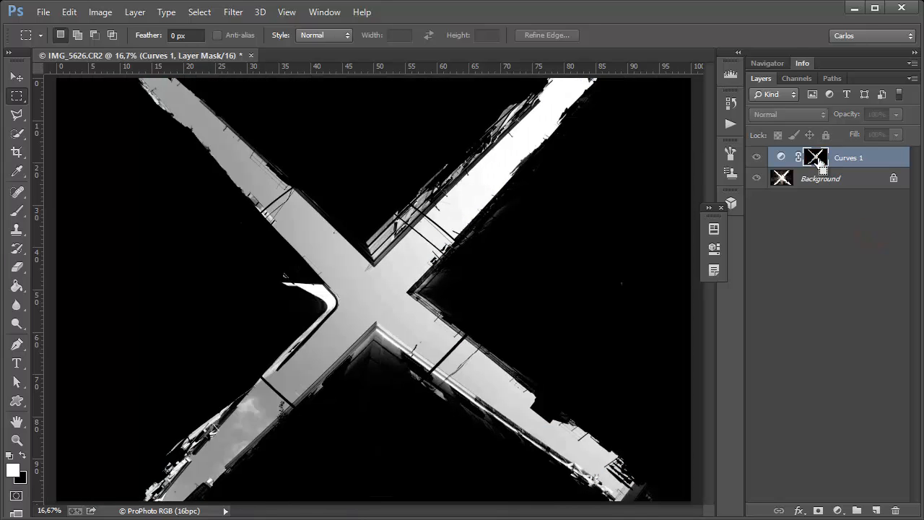
pyautogui.hotkey('ctrl', 'z')
pyautogui.keyDown('alt'); pyautogui.click(815, 158); pyautogui.keyUp('alt')
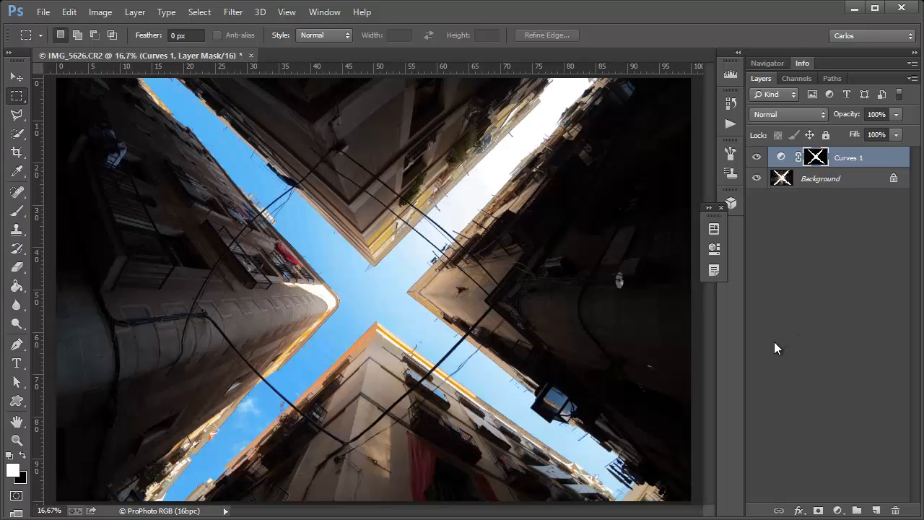
# - Compare the Sombras, Sombras generales, Sombras oscuras and Sombras bajas channels one by one
pyautogui.click(786, 78)
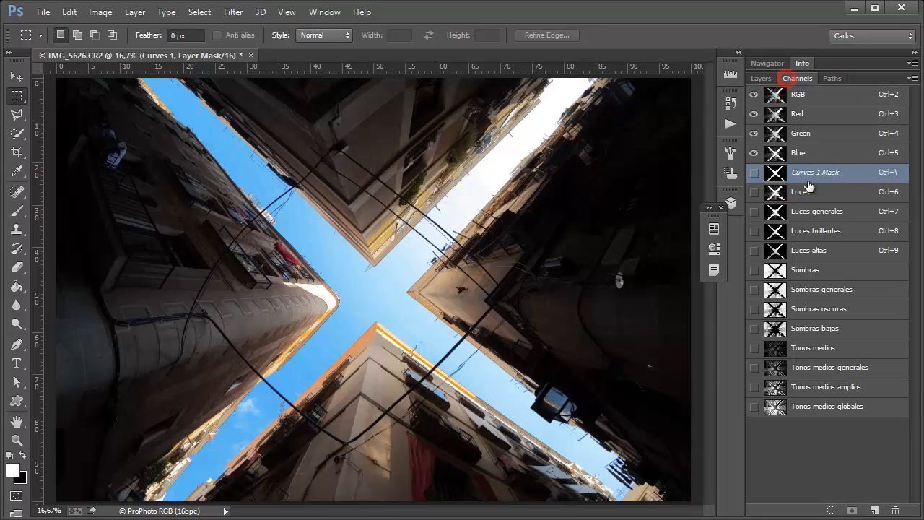
pyautogui.click(820, 270)
pyautogui.click(821, 291)
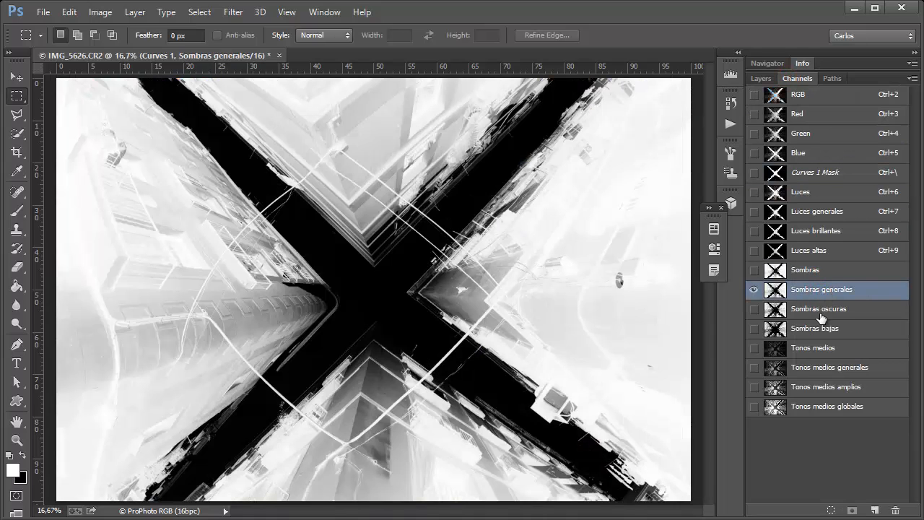
pyautogui.click(822, 311)
pyautogui.click(822, 332)
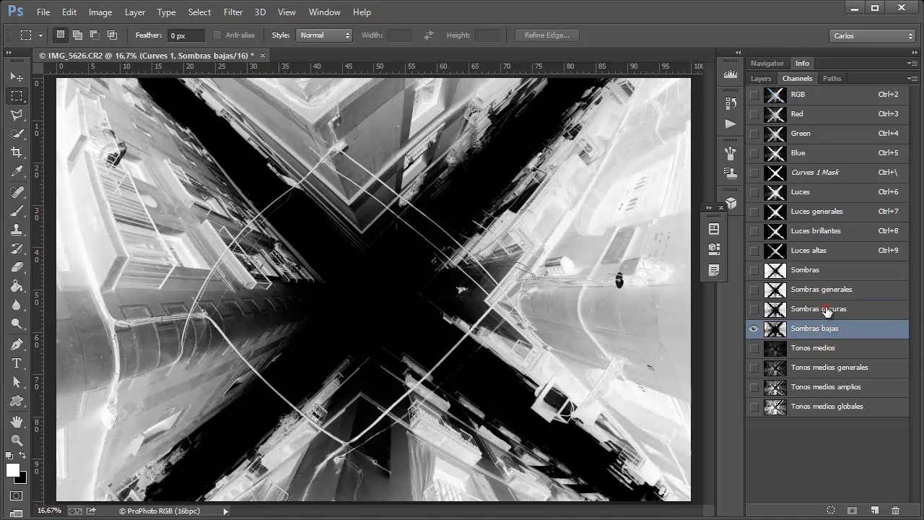
pyautogui.click(824, 311)
pyautogui.click(831, 332)
# - Load the Sombras bajas channel as a selection and add a Curves adjustment masked by it above Curves 1
pyautogui.keyDown('ctrl'); pyautogui.click(774, 328); pyautogui.keyUp('ctrl')
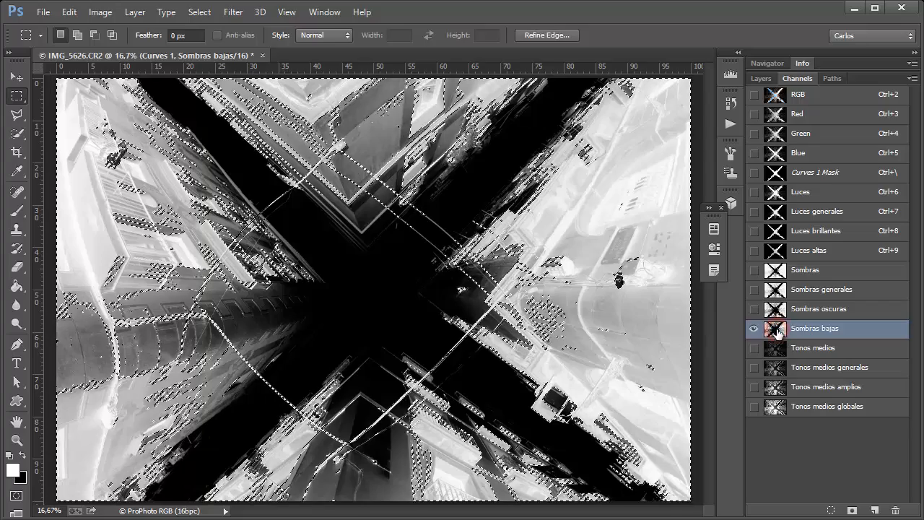
pyautogui.click(761, 78)
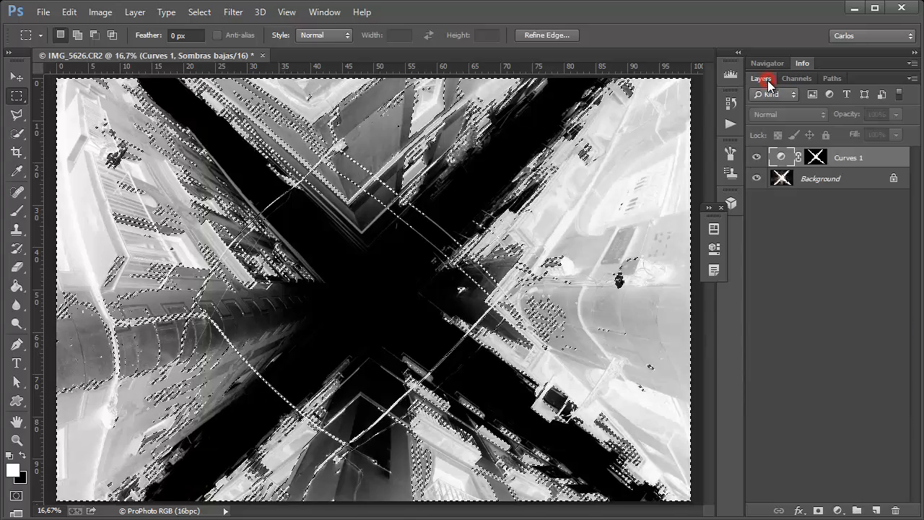
pyautogui.click(848, 160)
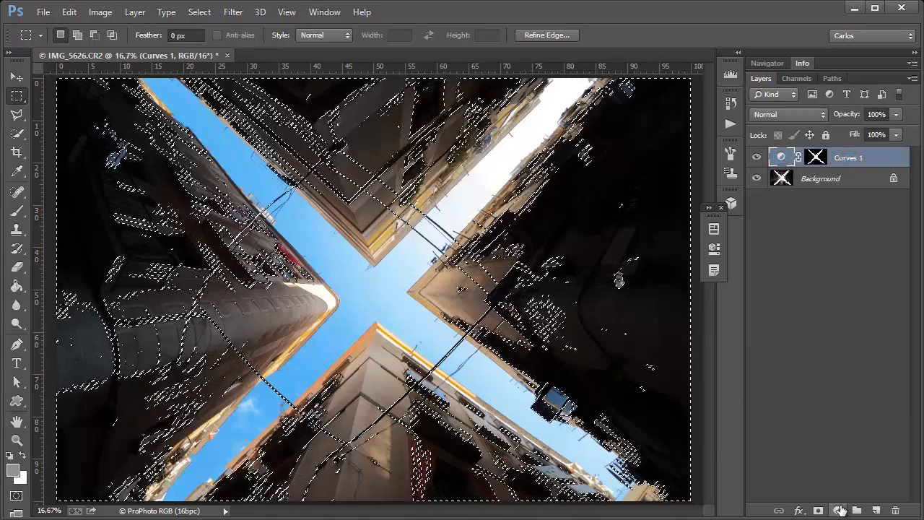
pyautogui.click(837, 510)
pyautogui.click(866, 278)
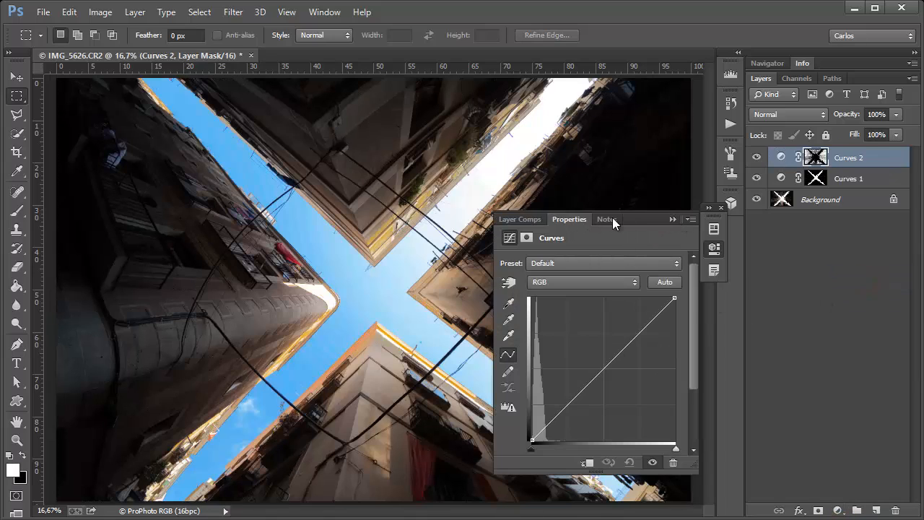
# - Brighten the dark building facades by raising the RGB curve strongly in Curves 2
pyautogui.moveTo(638, 217); pyautogui.dragTo(836, 216)
pyautogui.moveTo(850, 319); pyautogui.dragTo(793, 305)
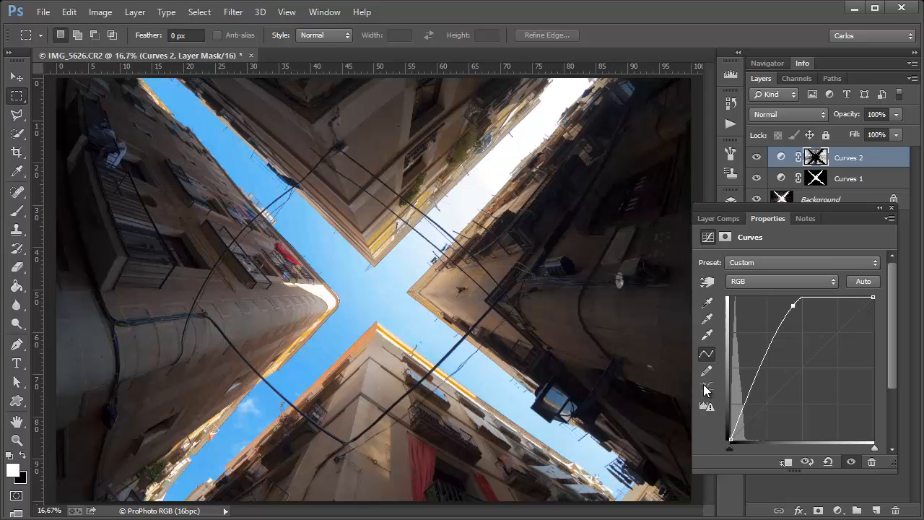
pyautogui.click(878, 208)
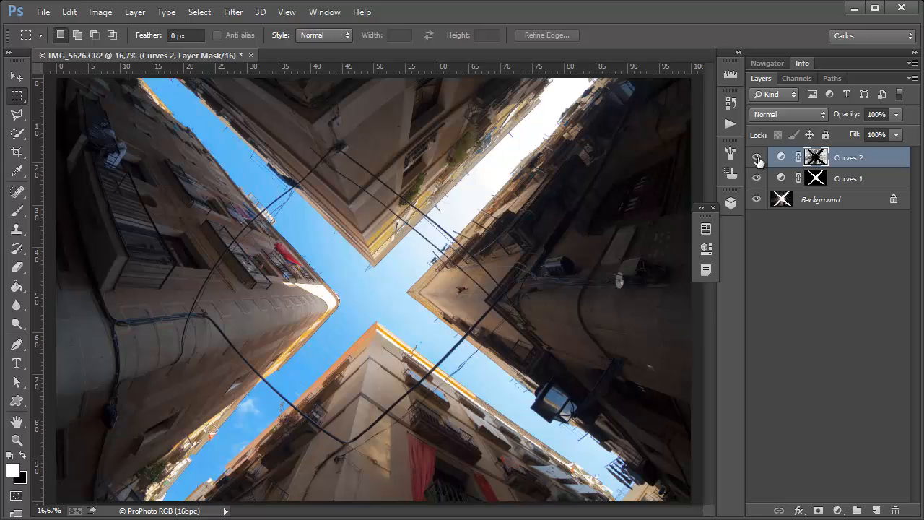
# - Compare the Tonos medios, Tonos medios generales, Tonos medios amplios and Tonos medios globales channels
pyautogui.click(806, 80)
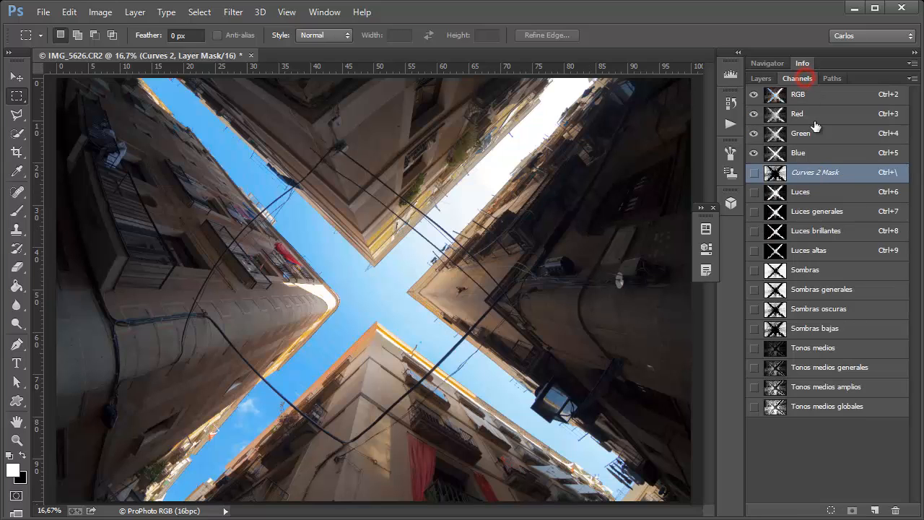
pyautogui.click(826, 348)
pyautogui.click(826, 368)
pyautogui.click(826, 388)
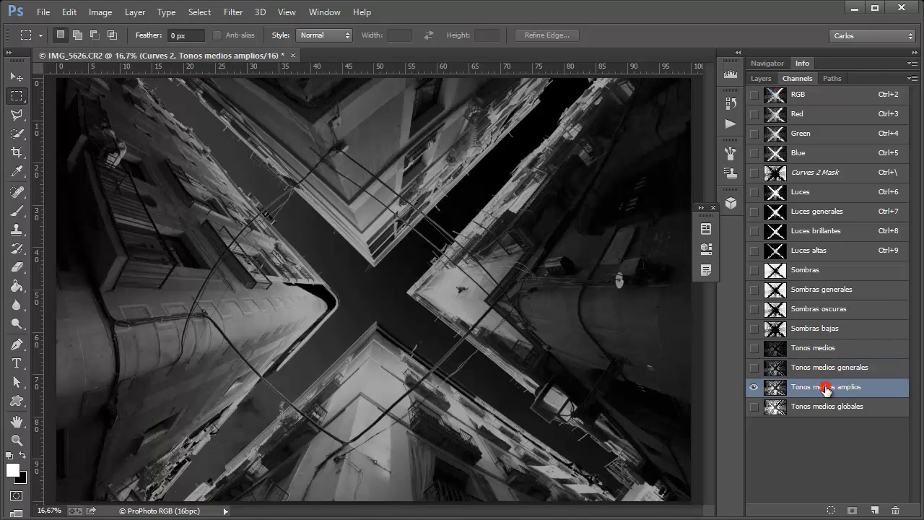
pyautogui.click(822, 406)
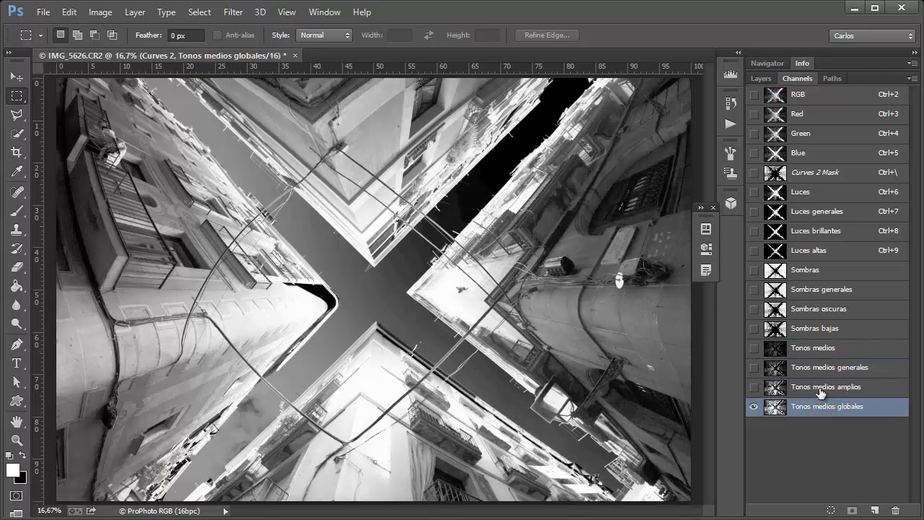
pyautogui.click(819, 388)
pyautogui.click(816, 375)
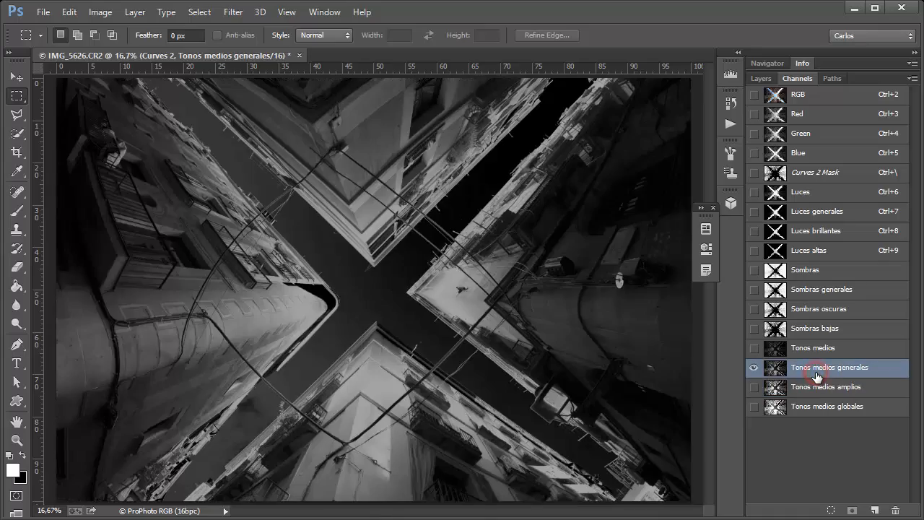
# - Load the Tonos medios amplios channel as a selection and add a Curves adjustment masked by it above Curves 2
pyautogui.moveTo(817, 387); pyautogui.dragTo(830, 510)
pyautogui.click(760, 78)
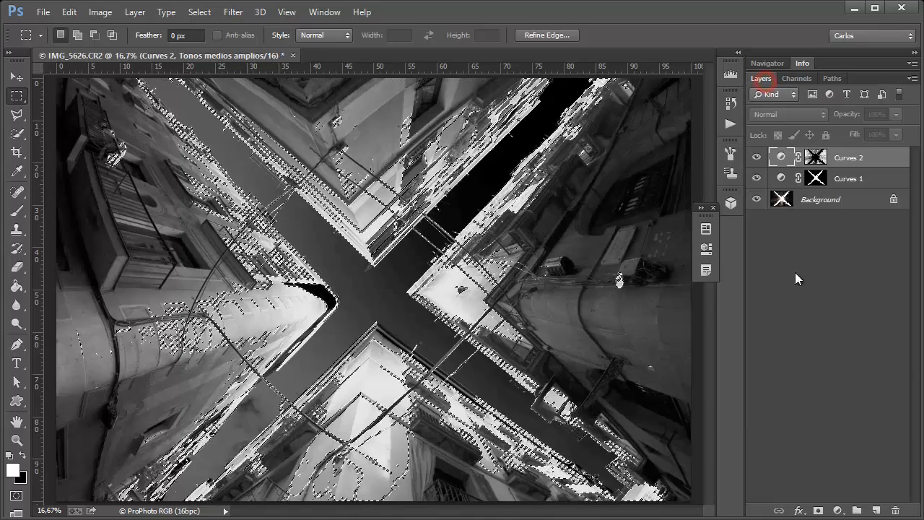
pyautogui.click(801, 162)
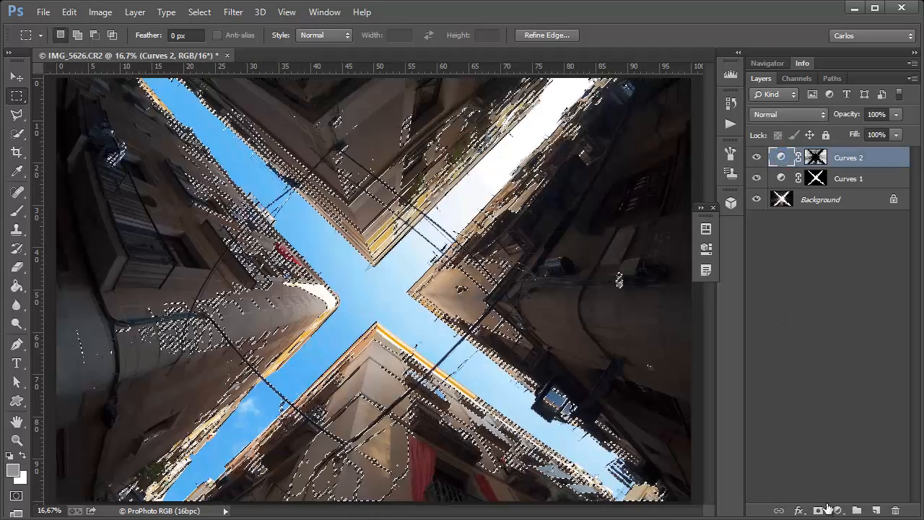
pyautogui.click(838, 511)
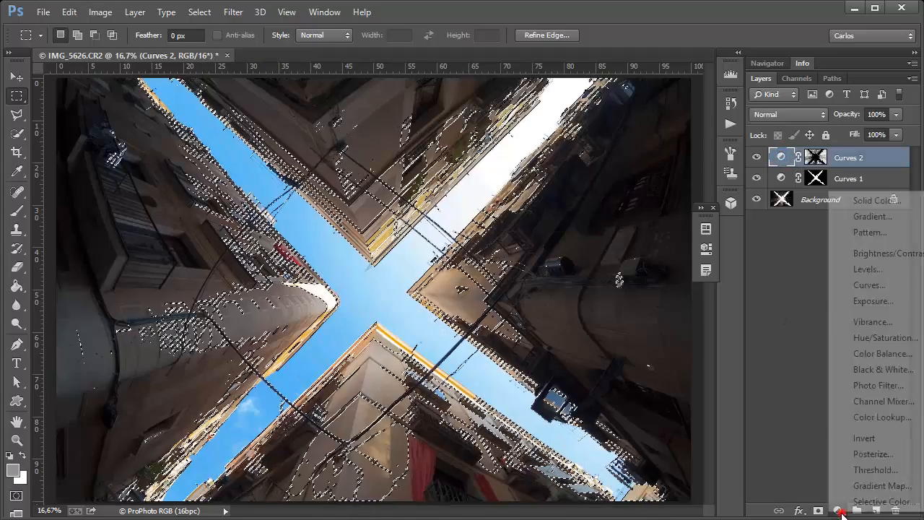
pyautogui.click(868, 285)
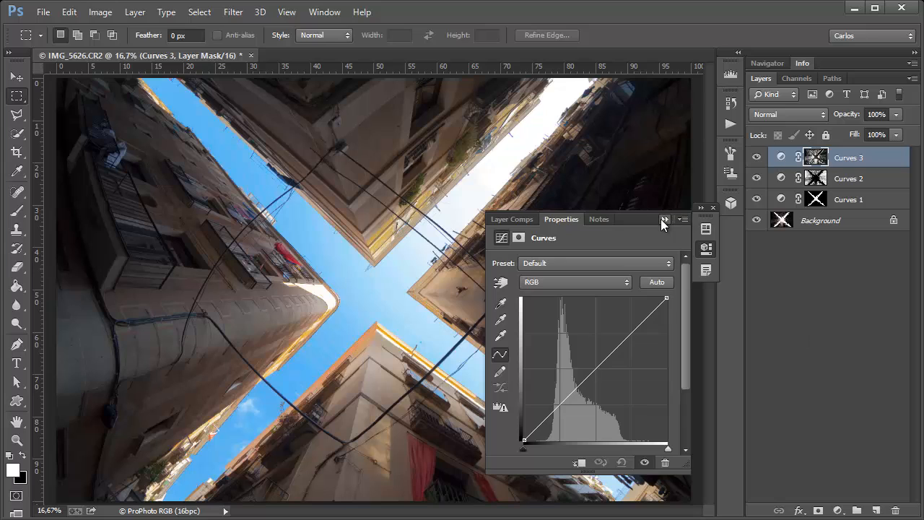
# - Increase midtone contrast in Curves 3 with an S-shaped RGB curve, lowering the dark tones and raising the middle
pyautogui.moveTo(685, 224); pyautogui.dragTo(833, 253)
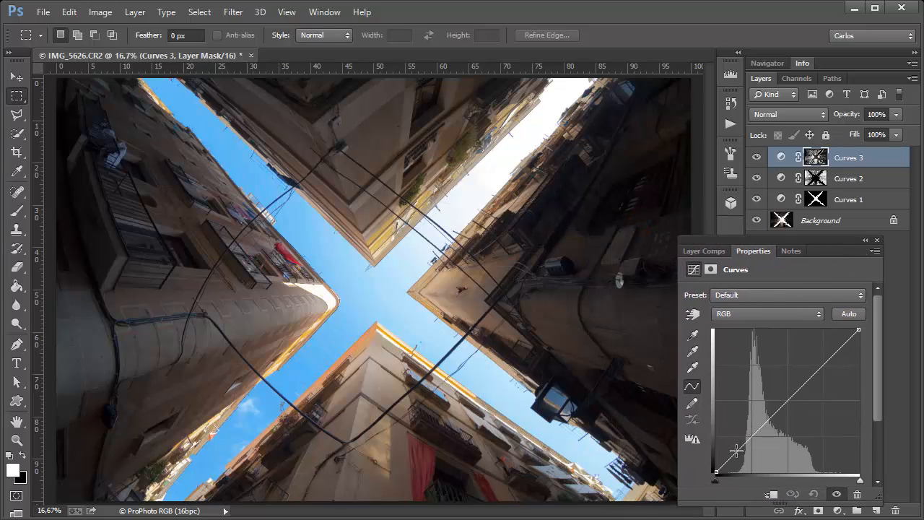
pyautogui.moveTo(736, 450); pyautogui.dragTo(752, 456)
pyautogui.moveTo(793, 415); pyautogui.dragTo(786, 394)
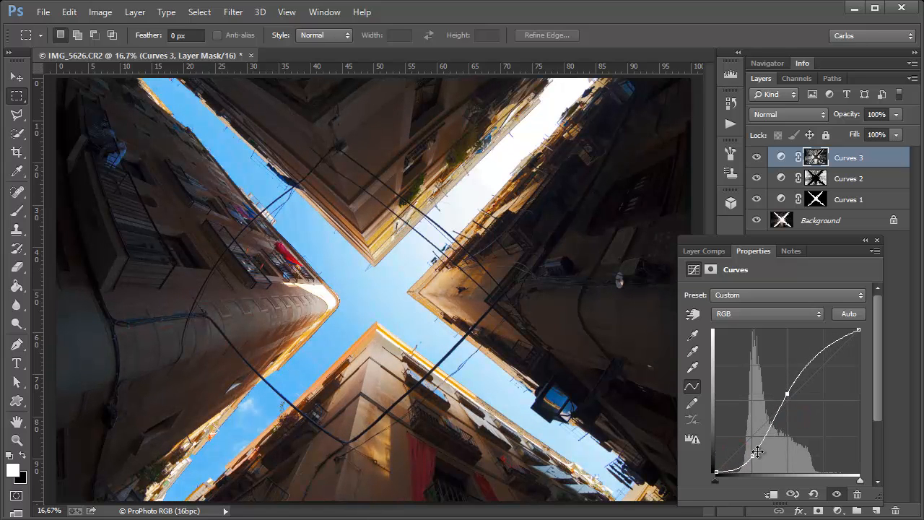
# - Compare the photo with Curves 3 hidden and shown
pyautogui.click(755, 157)
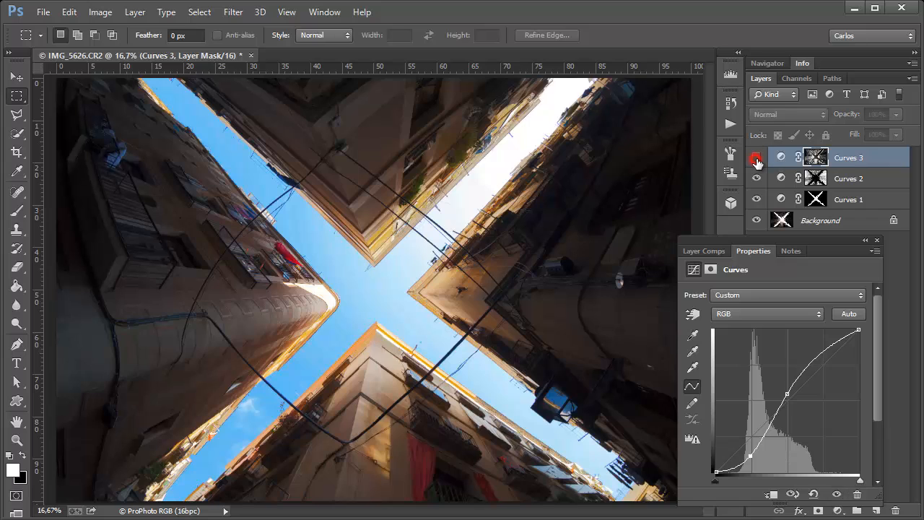
pyautogui.click(756, 157)
pyautogui.click(755, 158)
pyautogui.click(755, 158)
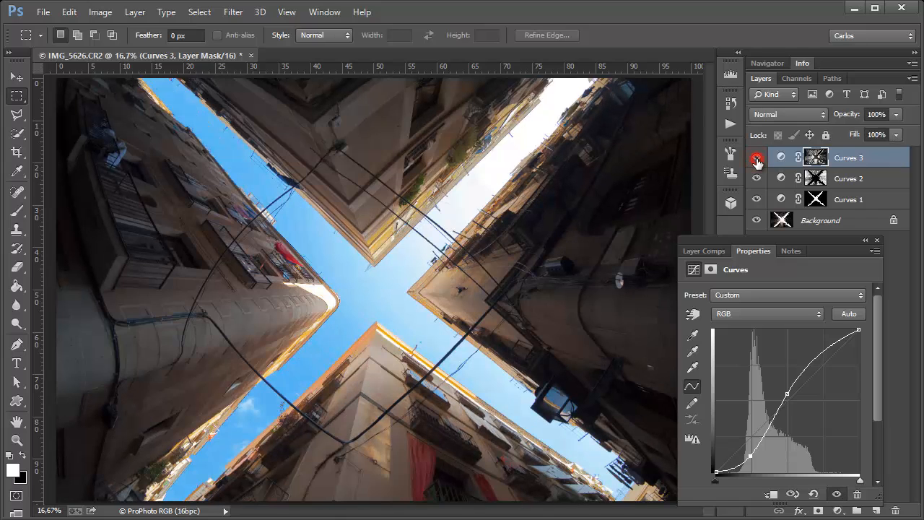
pyautogui.click(864, 241)
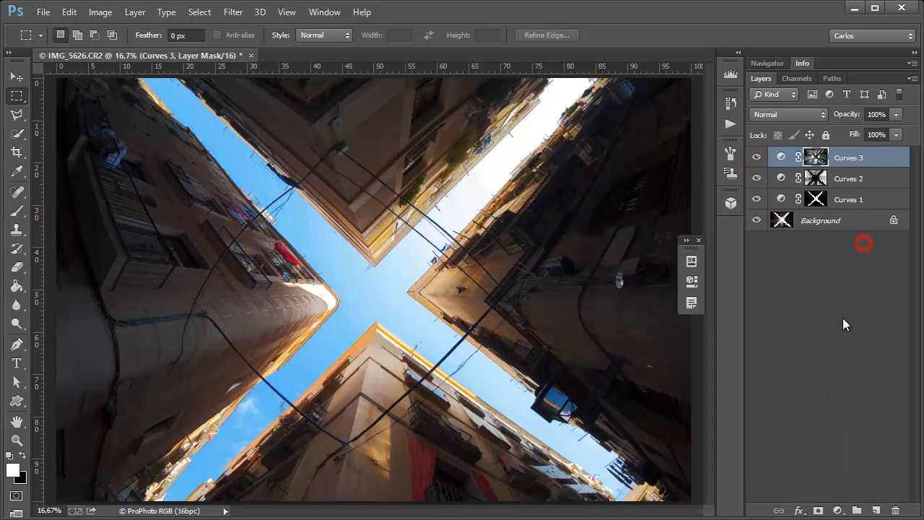
# - Compare the original Background photo with the result of all three Curves adjustments
pyautogui.keyDown('alt'); pyautogui.click(757, 221); pyautogui.keyUp('alt')
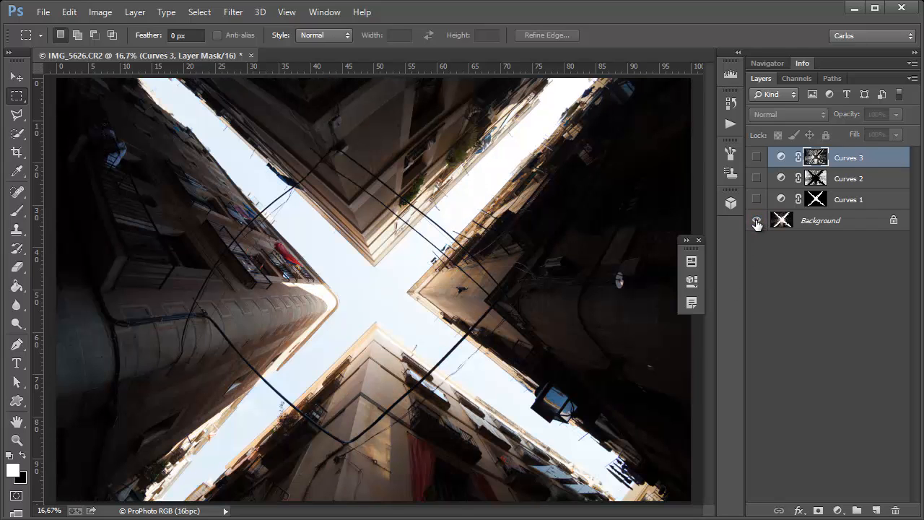
pyautogui.keyDown('alt'); pyautogui.click(756, 221); pyautogui.keyUp('alt')
pyautogui.keyDown('alt'); pyautogui.click(755, 221); pyautogui.keyUp('alt')
pyautogui.keyDown('alt'); pyautogui.click(754, 224); pyautogui.keyUp('alt')
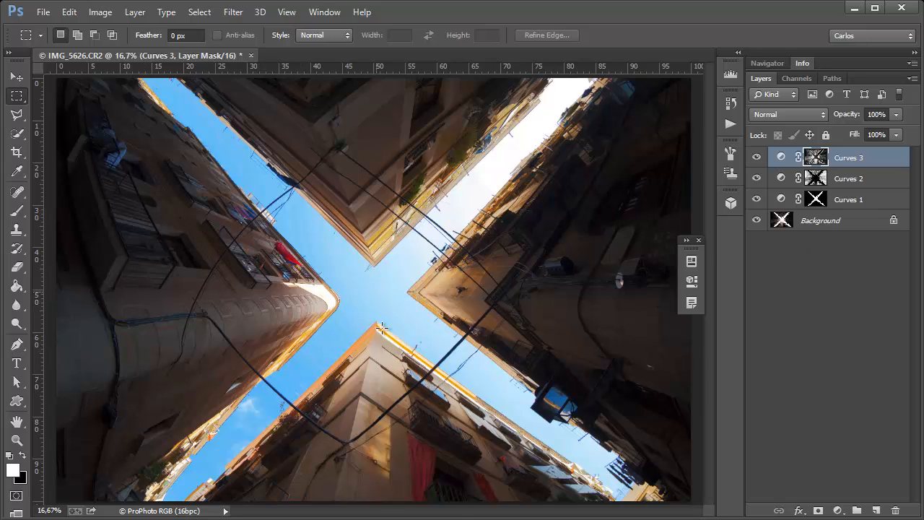
# - Examine the sky and building edges at 100% for mask artifacts, comparing them with Curves 1 hidden and shown
pyautogui.moveTo(346, 303); pyautogui.dragTo(465, 395)
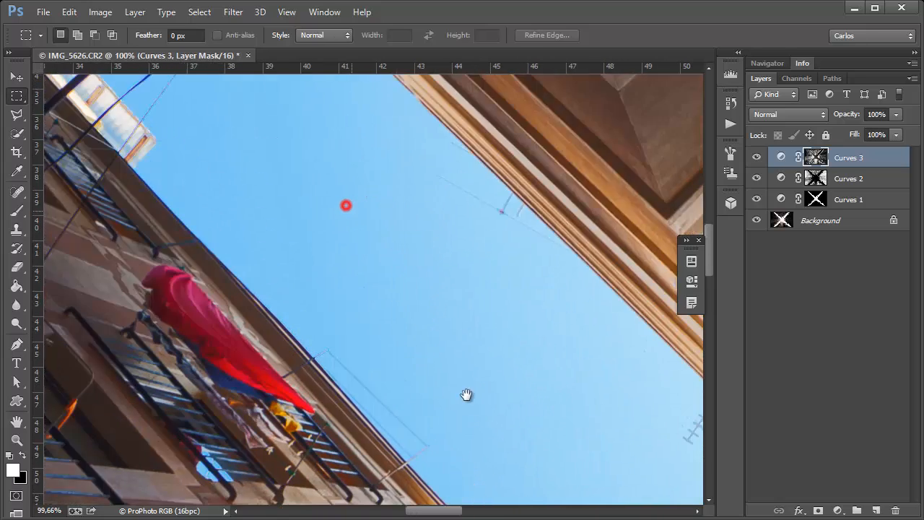
pyautogui.moveTo(345, 205); pyautogui.dragTo(512, 477)
pyautogui.moveTo(287, 212); pyautogui.dragTo(508, 453)
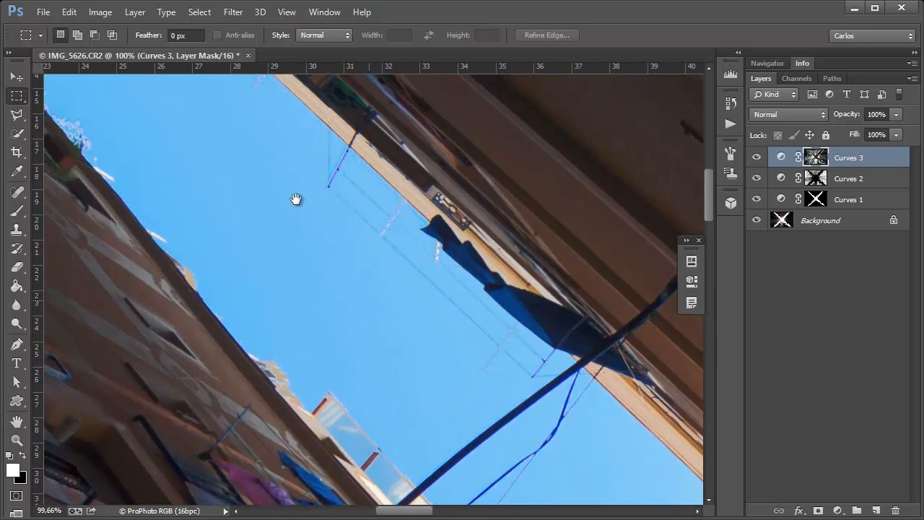
pyautogui.moveTo(300, 197); pyautogui.dragTo(294, 283)
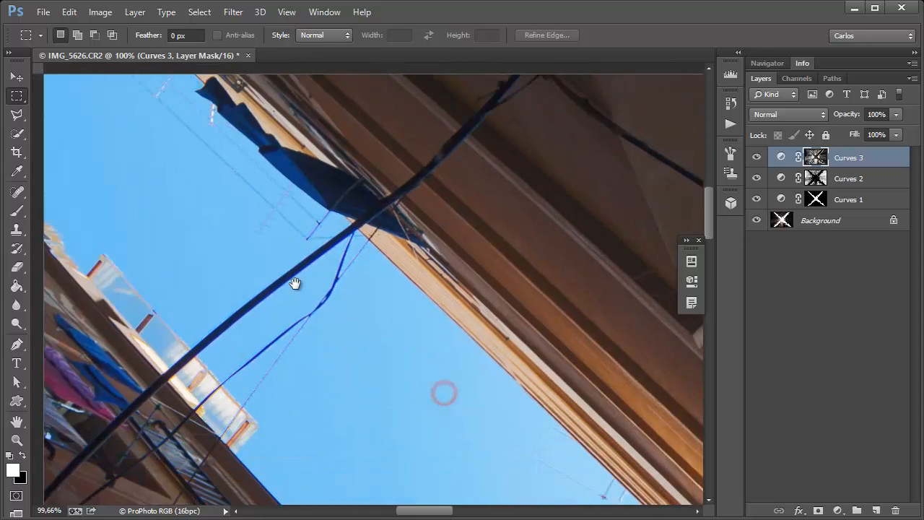
pyautogui.moveTo(437, 369); pyautogui.dragTo(284, 250)
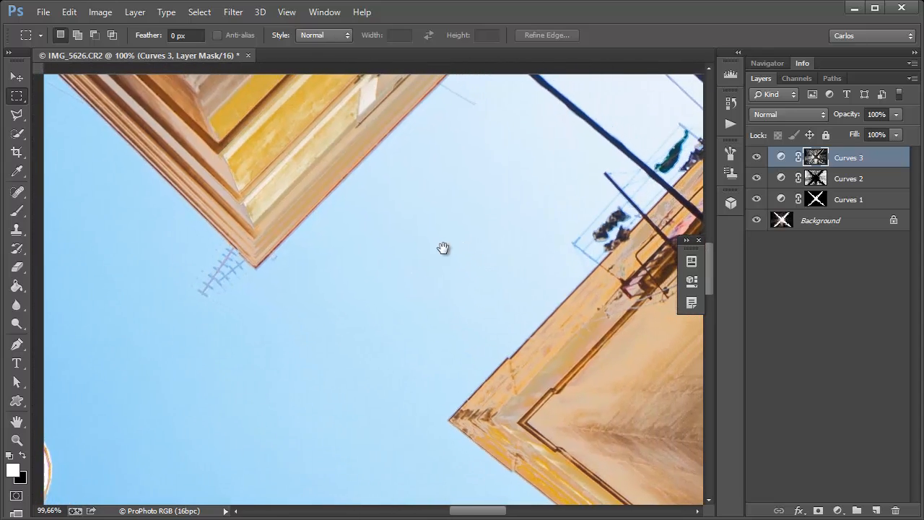
pyautogui.moveTo(356, 239)
pyautogui.mouseDown()
pyautogui.moveTo(305, 268)
pyautogui.moveTo(353, 248)
pyautogui.mouseUp()
pyautogui.moveTo(305, 203); pyautogui.dragTo(356, 387)
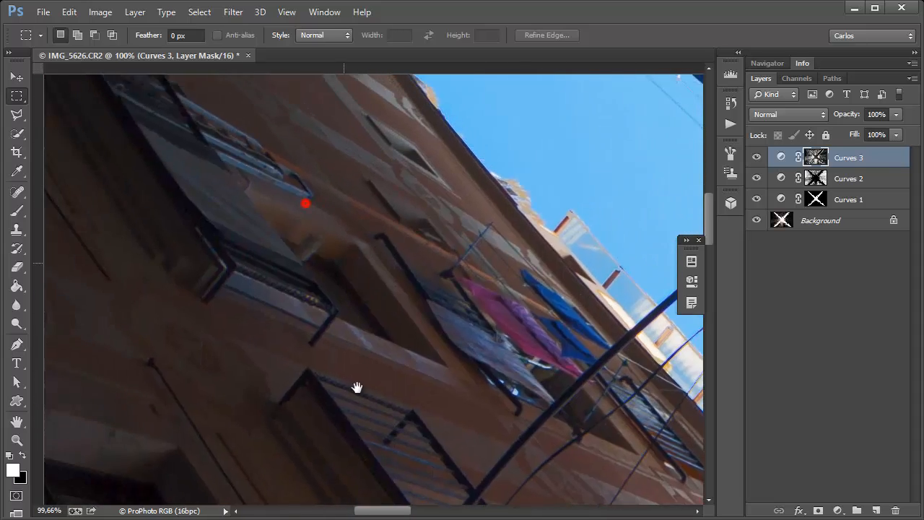
pyautogui.moveTo(320, 243); pyautogui.dragTo(430, 316)
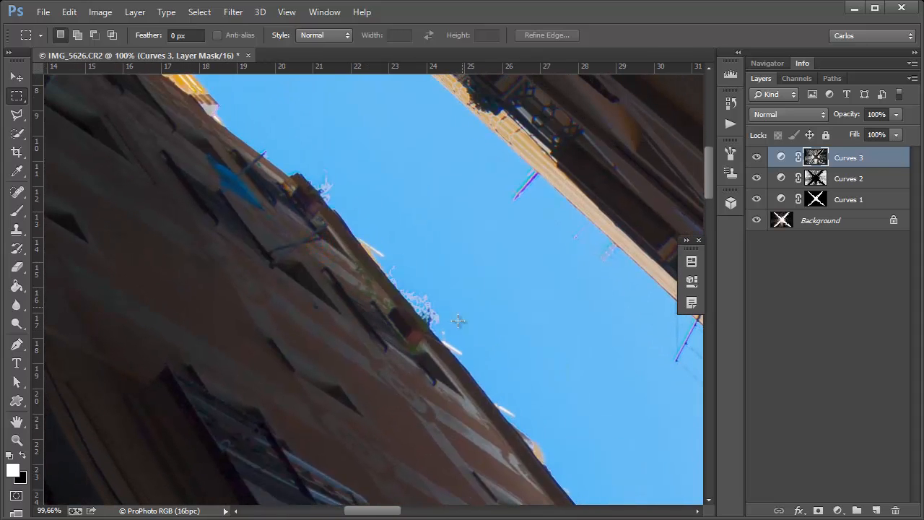
pyautogui.click(756, 199)
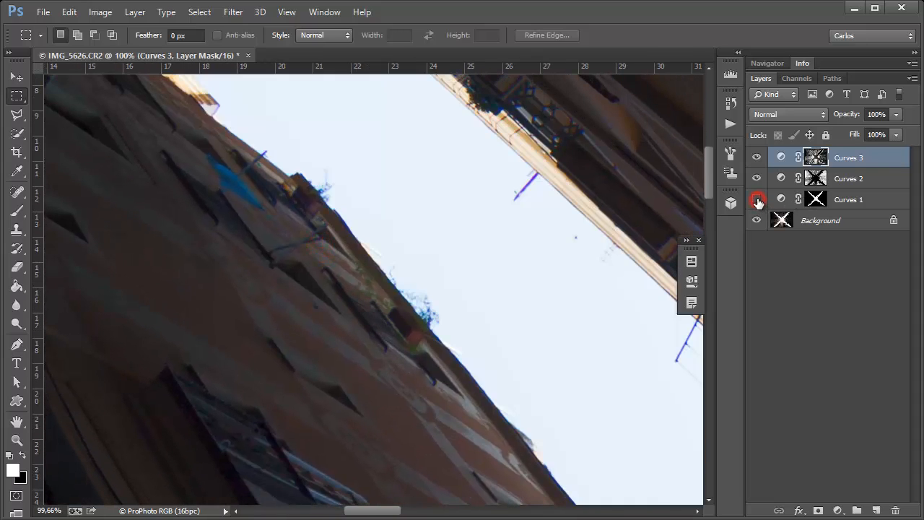
pyautogui.click(756, 200)
# - Soften the Curves 1 layer mask by setting its feather to 2 px
pyautogui.doubleClick(815, 199)
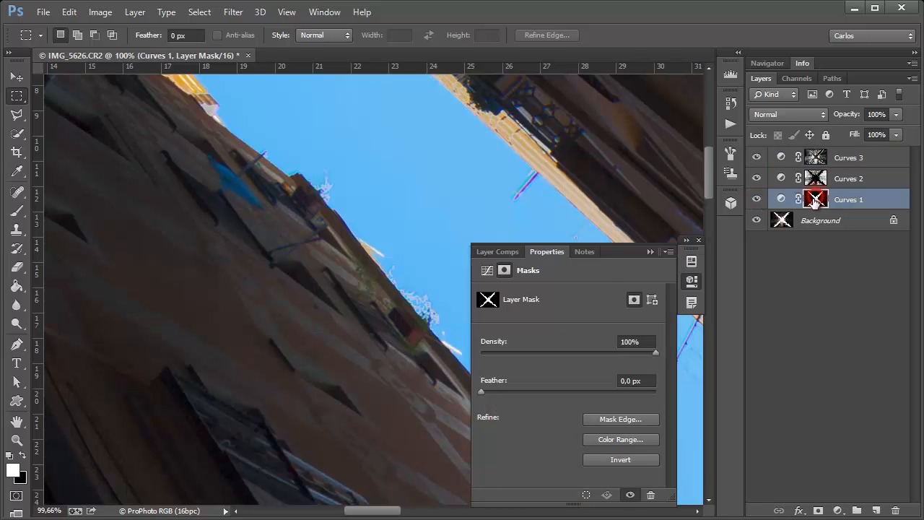
pyautogui.moveTo(660, 268); pyautogui.dragTo(847, 219)
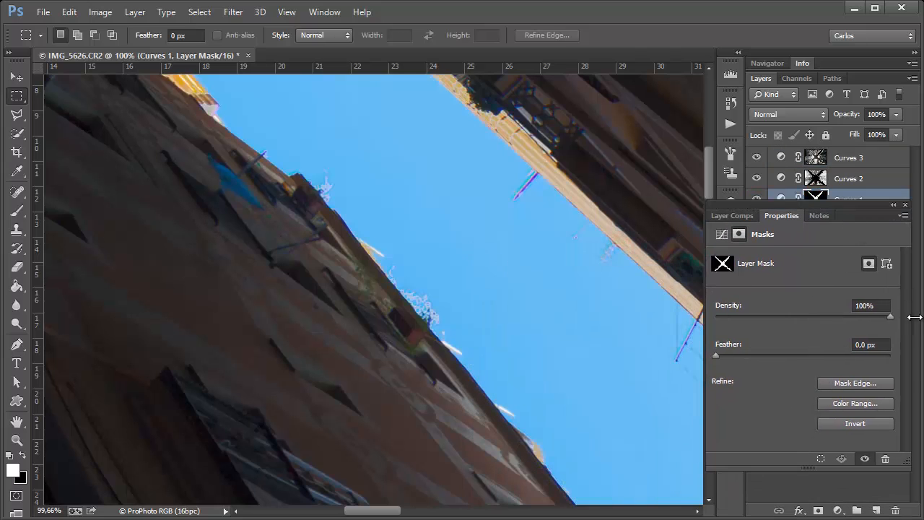
pyautogui.click(886, 345)
pyautogui.write('1')
pyautogui.press('Return')
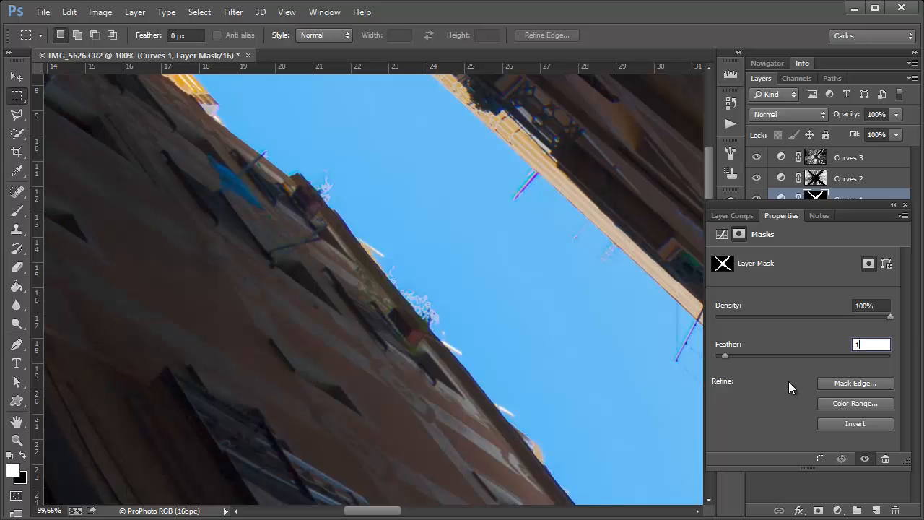
pyautogui.press('Up')
pyautogui.press('Up')
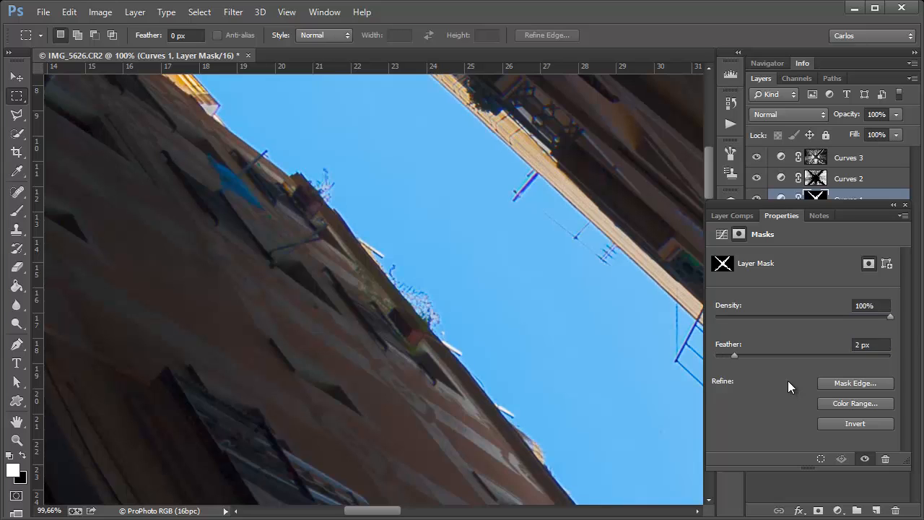
pyautogui.press('Return')
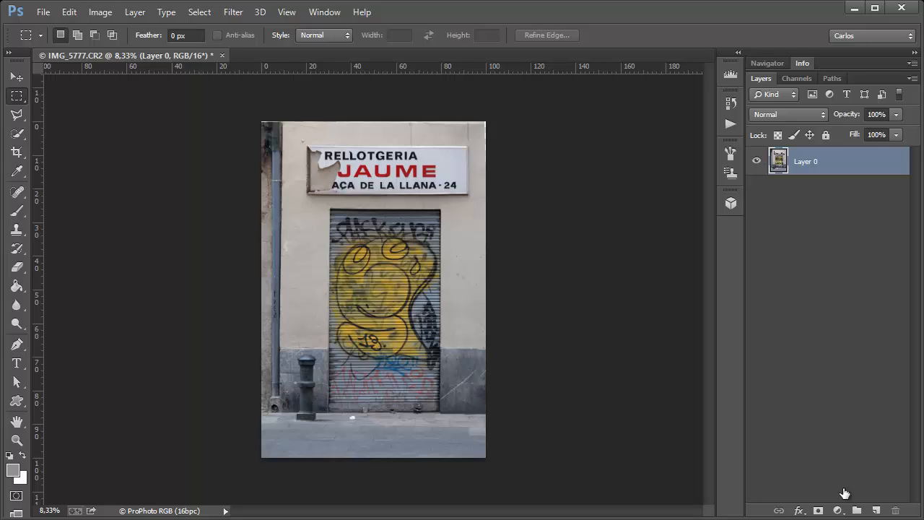
# - Add a Black & White adjustment layer above Layer 0 in IMG_5777.CR2
pyautogui.click(837, 511)
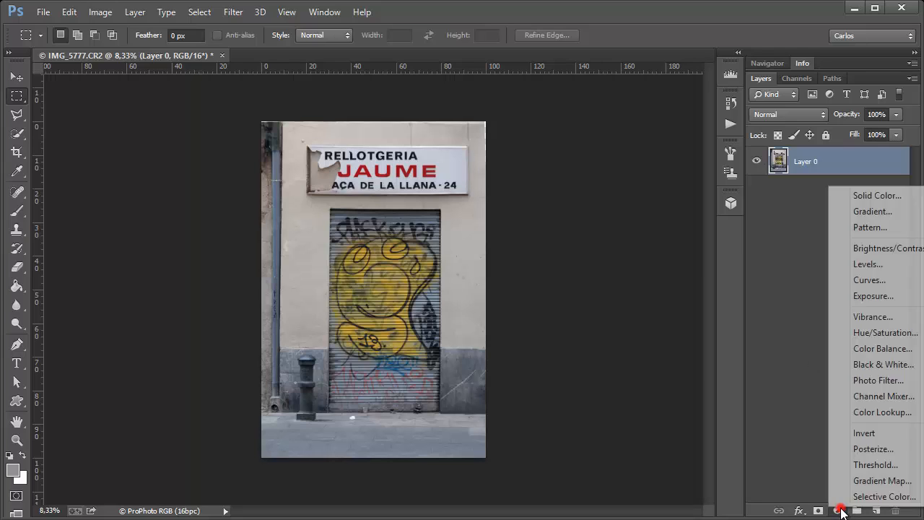
pyautogui.click(881, 364)
pyautogui.click(678, 216)
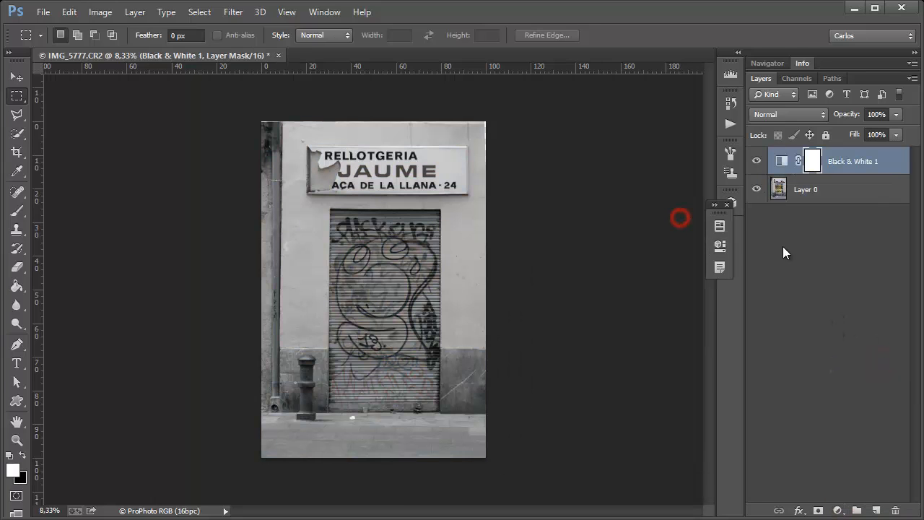
# - Run the "Crear máscaras" luminosity mask action on the black-and-white photo to generate its mask channels
pyautogui.hotkey('ctrl', '+')
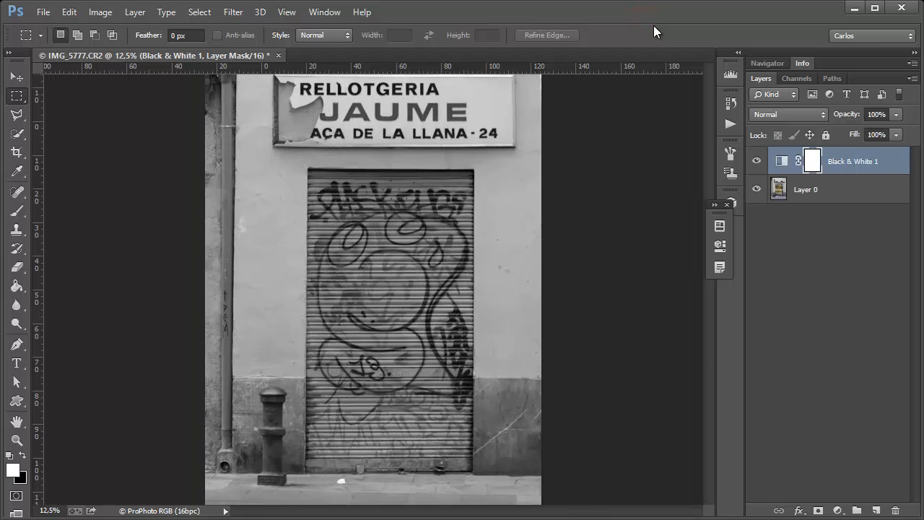
pyautogui.click(729, 121)
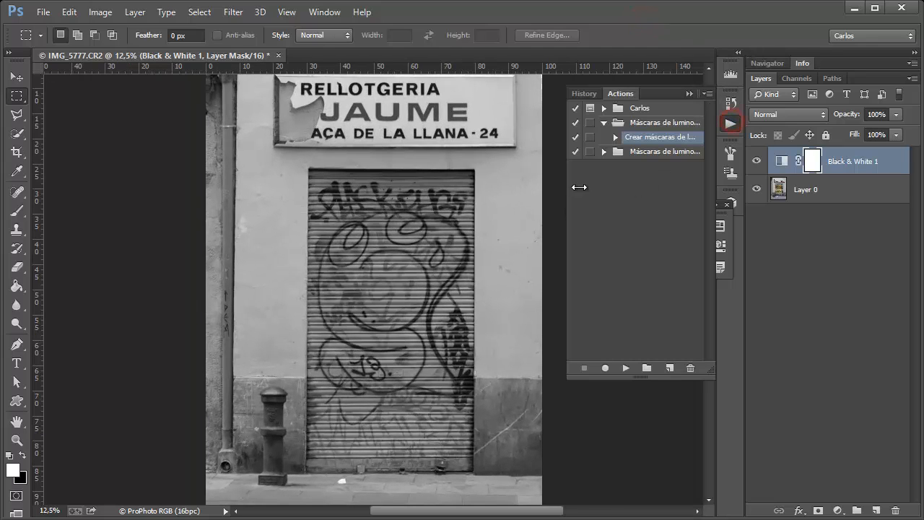
pyautogui.click(641, 137)
pyautogui.click(625, 367)
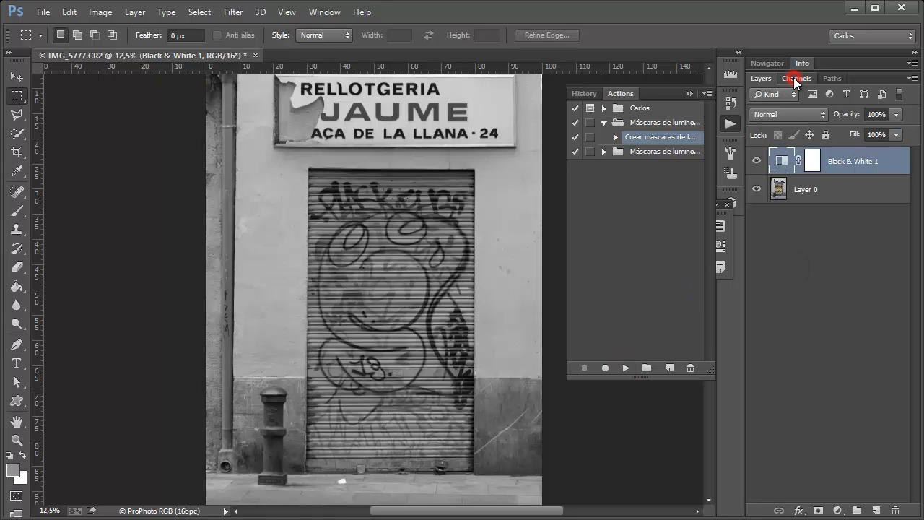
# - Compare the Luces generales, Luces brillantes, Luces altas and Sombras channels of the storefront photo
pyautogui.click(793, 78)
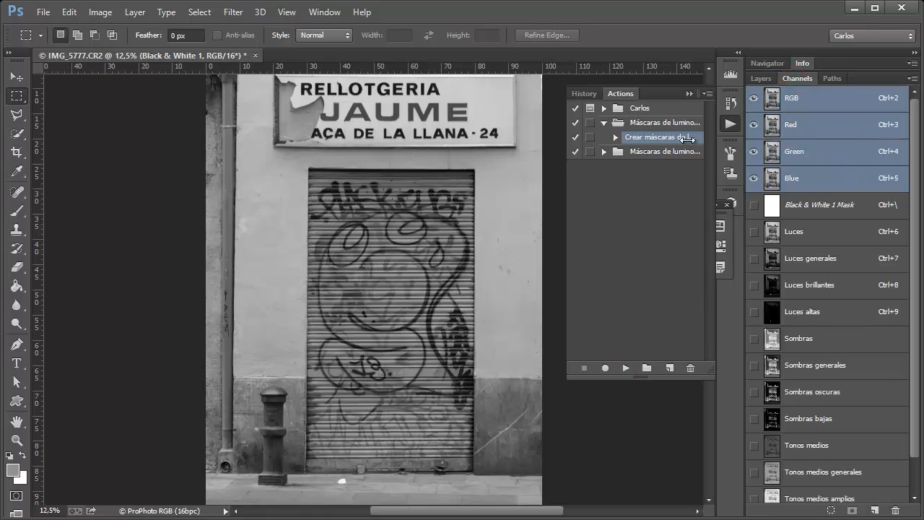
pyautogui.hscroll(1, 509, 186)
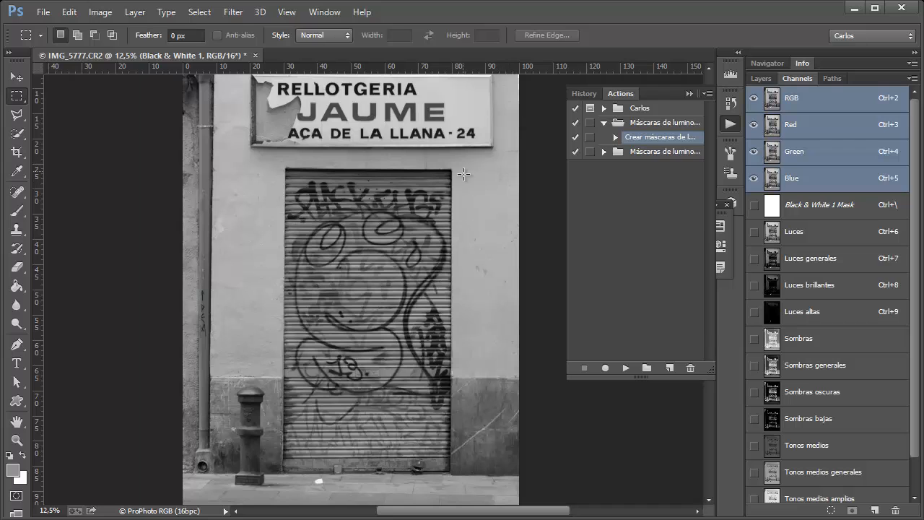
pyautogui.hotkey('ctrl', '-')
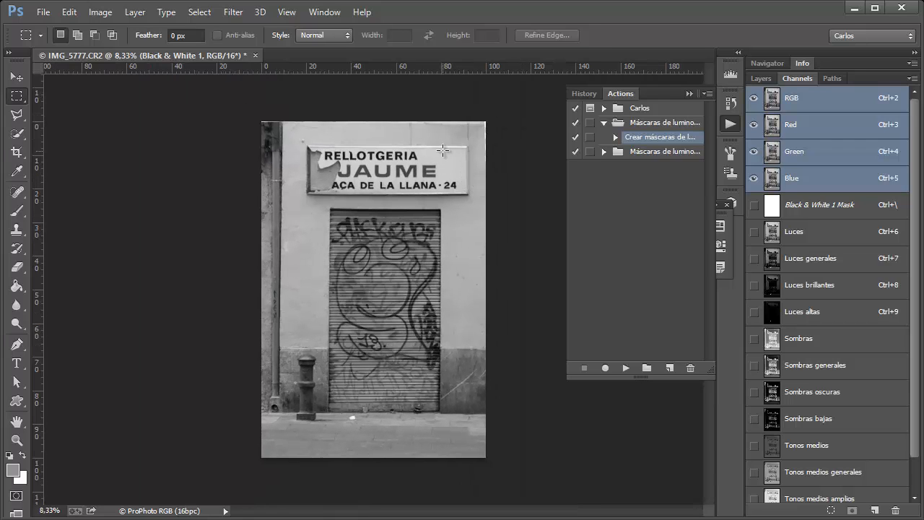
pyautogui.moveTo(422, 226); pyautogui.dragTo(430, 228)
pyautogui.click(799, 258)
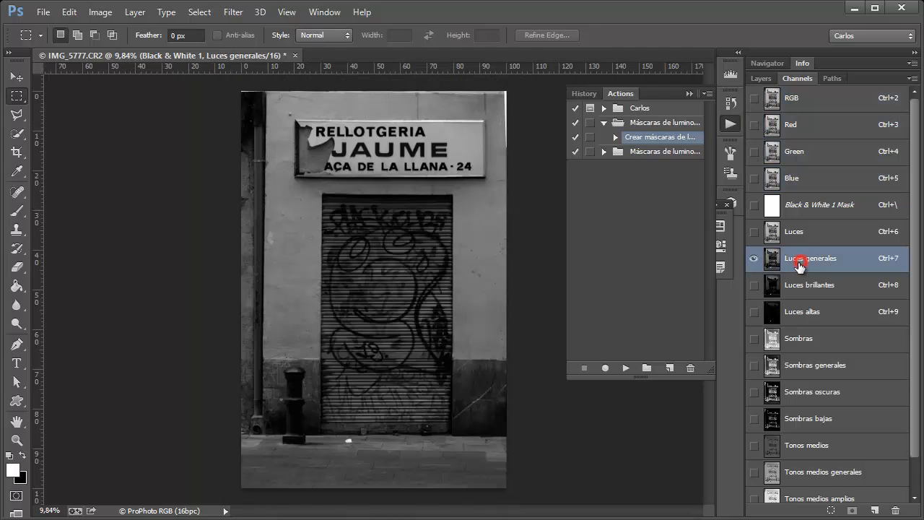
pyautogui.click(805, 287)
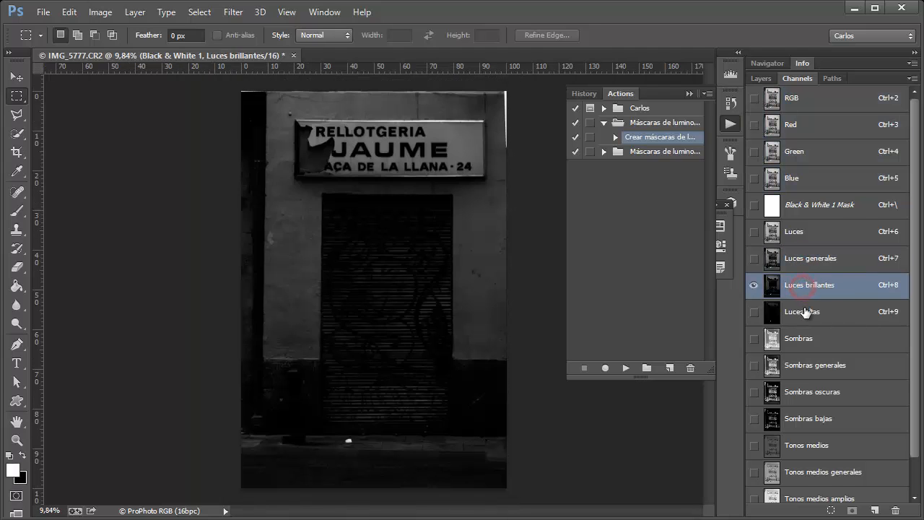
pyautogui.click(804, 311)
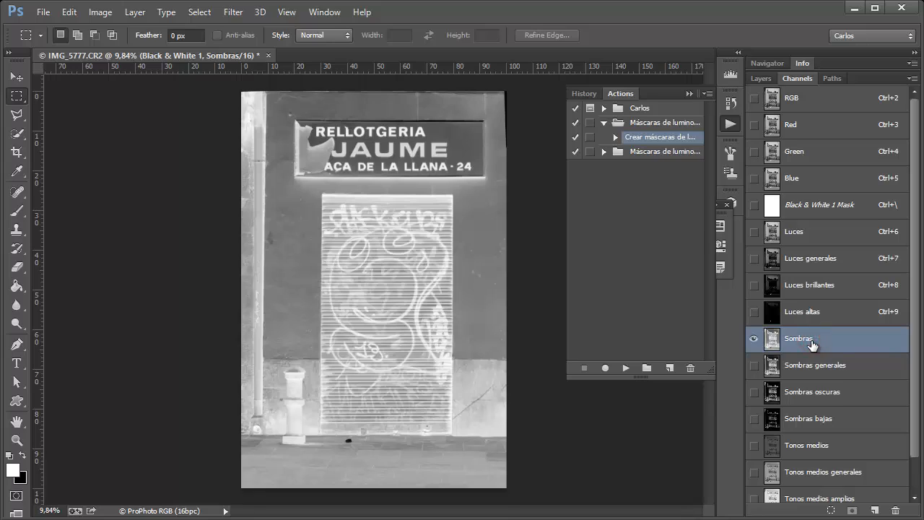
# - Add a Curves adjustment masked by the Sombras channel above the Black & White layer and pull its curve down to darken the shadows
pyautogui.keyDown('ctrl'); pyautogui.click(772, 338); pyautogui.keyUp('ctrl')
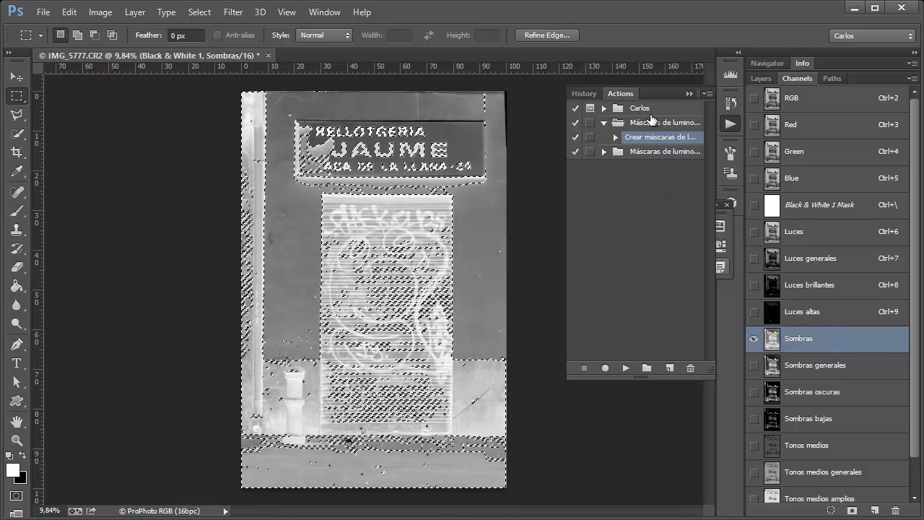
pyautogui.click(761, 78)
pyautogui.click(787, 163)
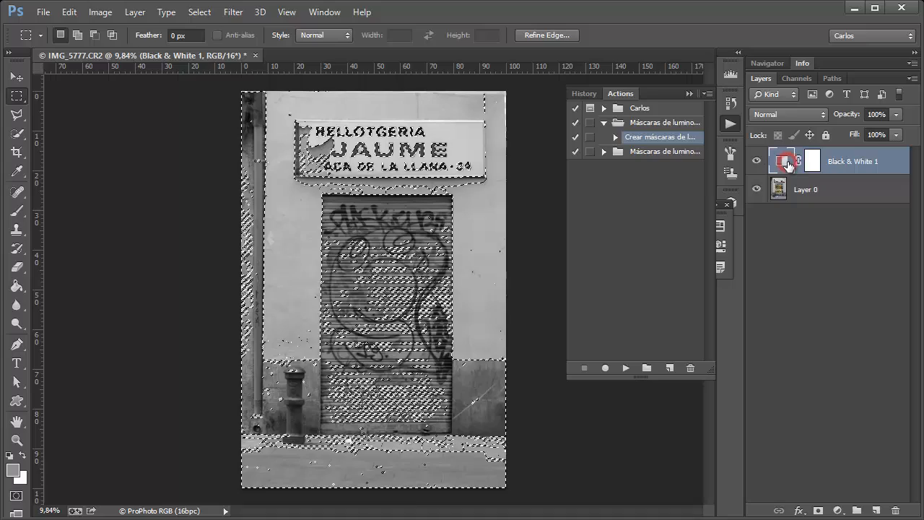
pyautogui.click(836, 510)
pyautogui.click(872, 284)
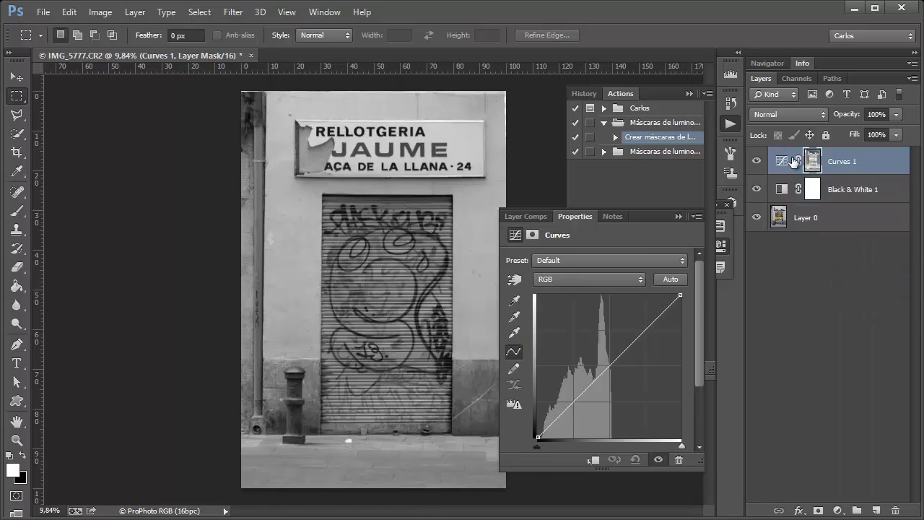
pyautogui.moveTo(635, 345); pyautogui.dragTo(647, 363)
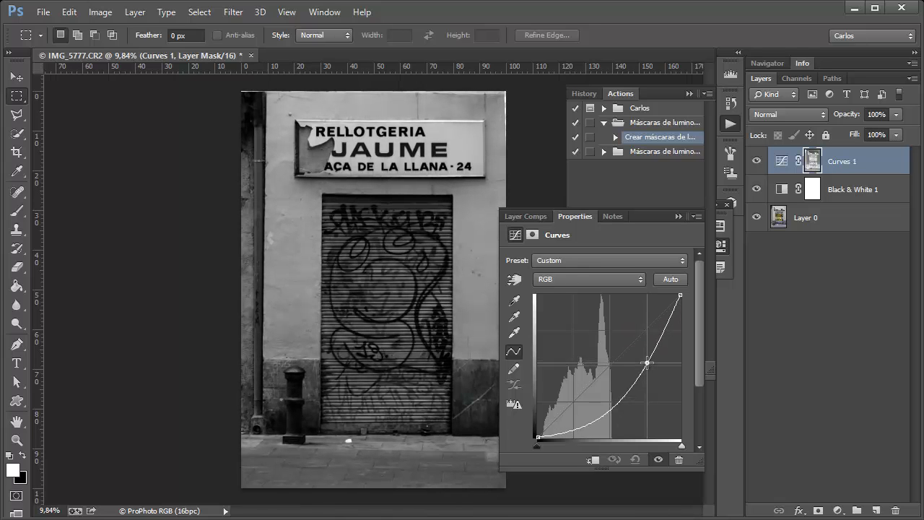
# - Load the Luces brillantes channel as a selection and add a second Curves adjustment masked by it on top of the layers
pyautogui.click(792, 76)
pyautogui.click(811, 312)
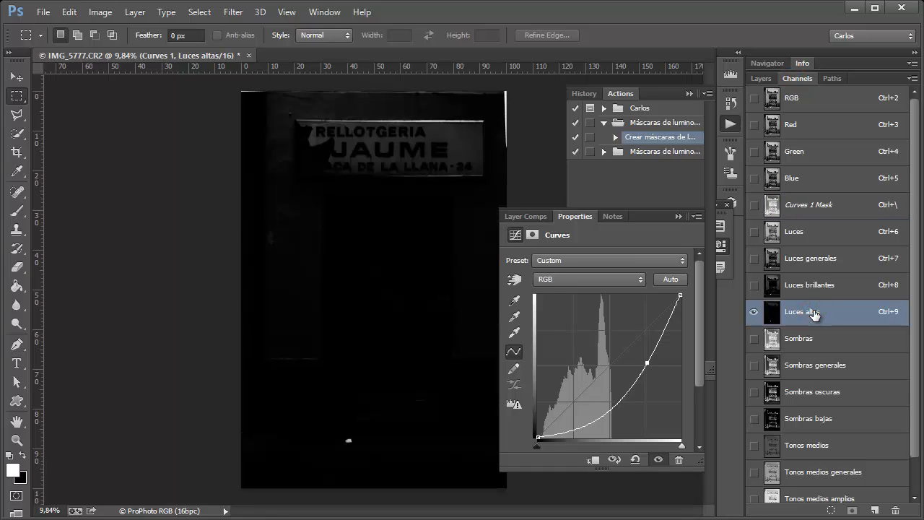
pyautogui.click(815, 286)
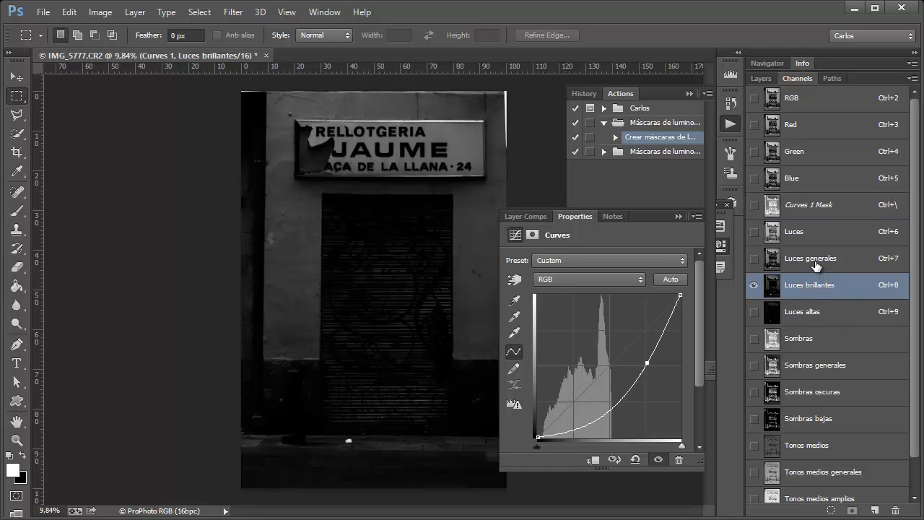
pyautogui.keyDown('ctrl'); pyautogui.click(772, 287); pyautogui.keyUp('ctrl')
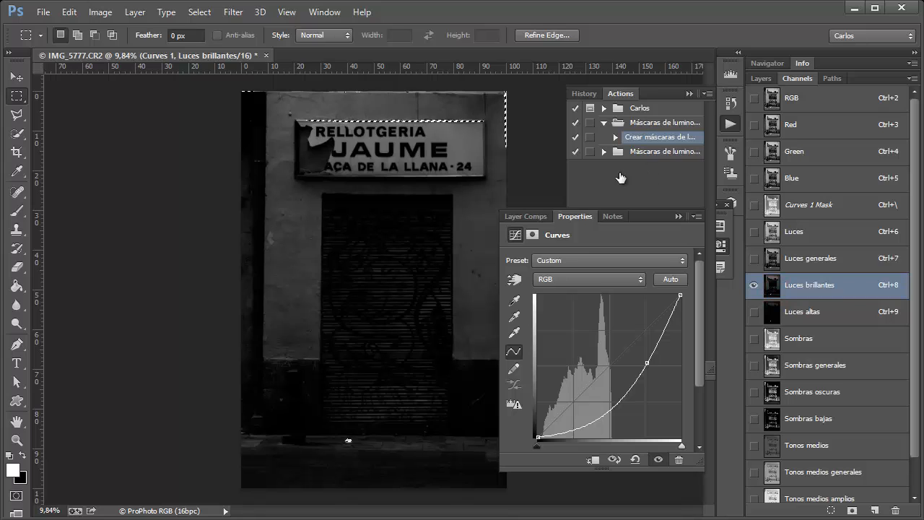
pyautogui.click(760, 78)
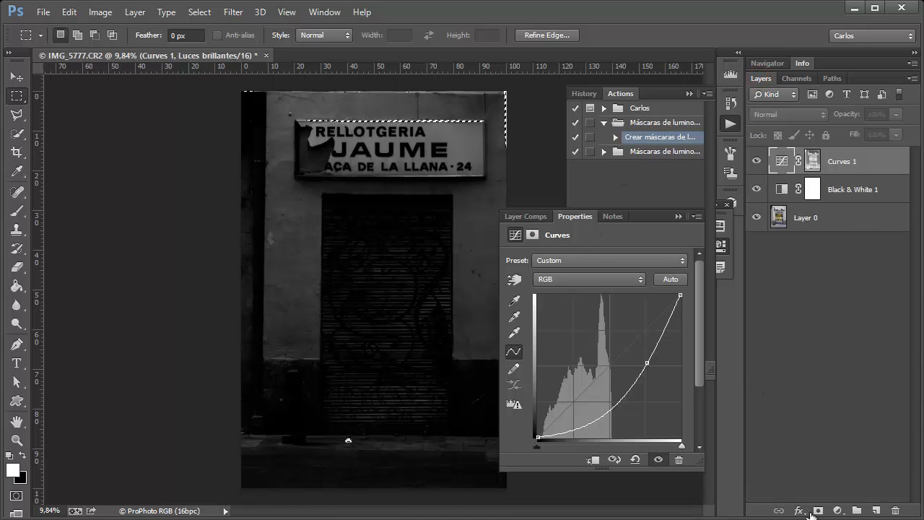
pyautogui.click(835, 510)
pyautogui.click(866, 282)
# - Return to the composite view without the red mask overlay and raise the Curves 2 curve to brighten the highlights
pyautogui.press('\\')
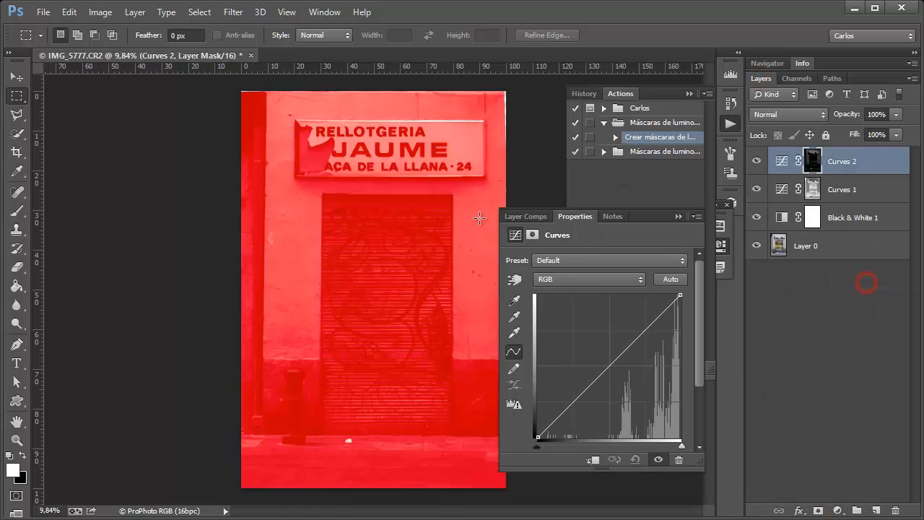
pyautogui.hotkey('ctrl', '2')
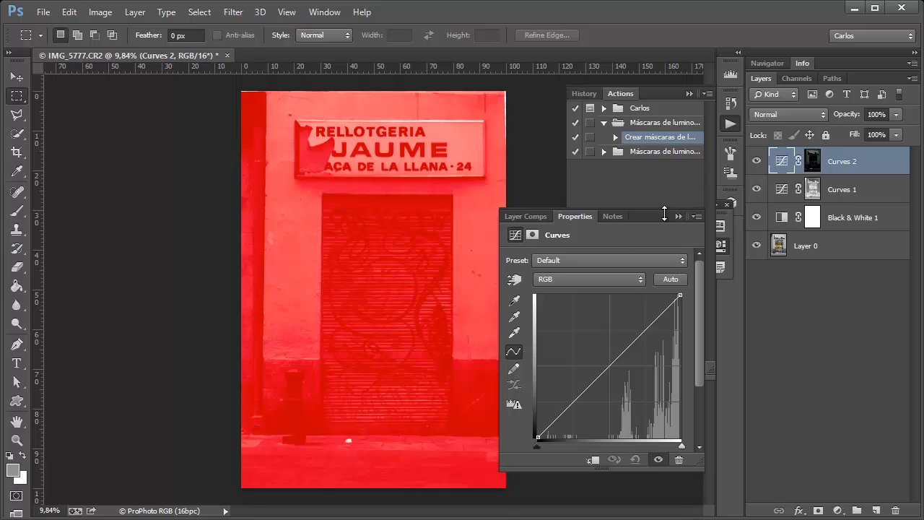
pyautogui.click(803, 81)
pyautogui.press('\\')
pyautogui.click(760, 78)
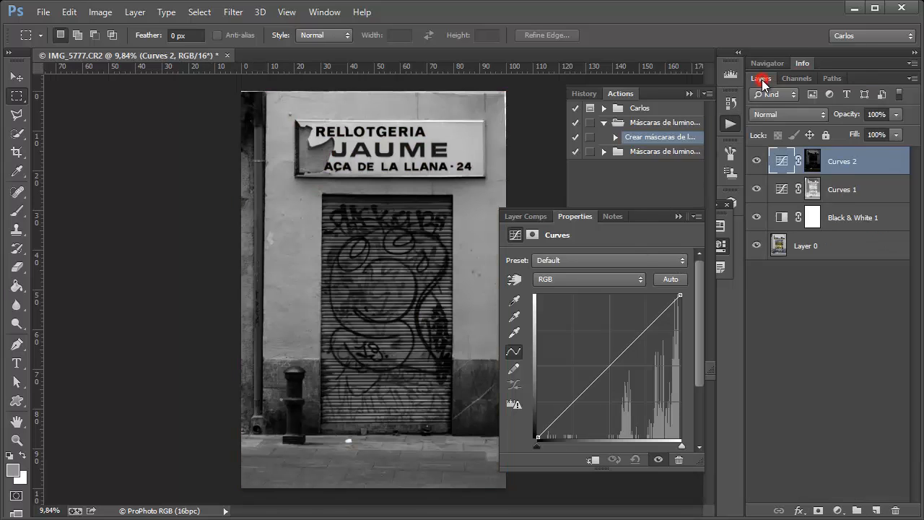
pyautogui.moveTo(584, 390); pyautogui.dragTo(584, 351)
pyautogui.hotkey('ctrl', 'z')
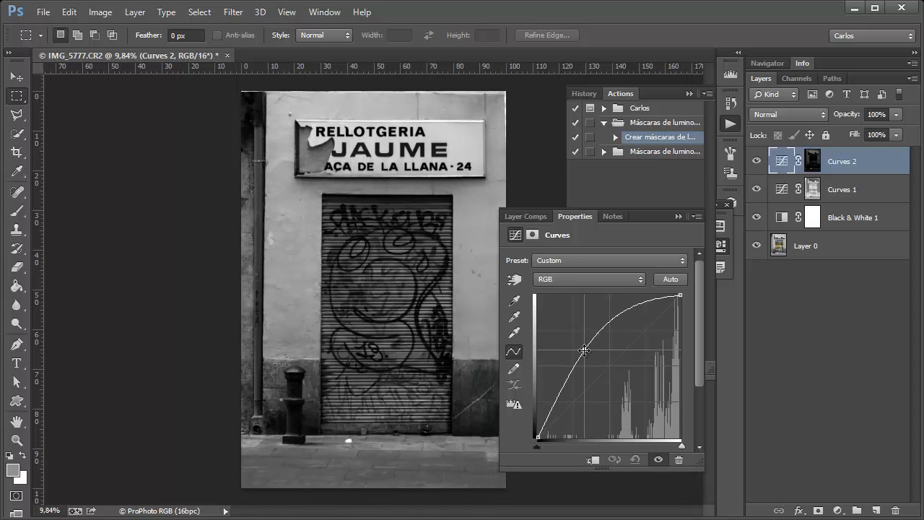
# - Strengthen the Curves 2 layer mask with Levels by setting its white input level to 92
pyautogui.click(812, 163)
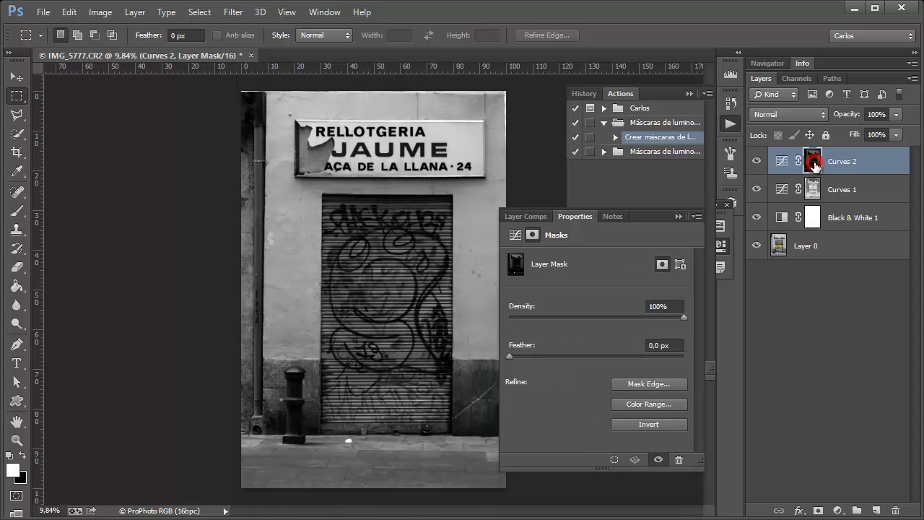
pyautogui.keyDown('alt'); pyautogui.click(812, 162); pyautogui.keyUp('alt')
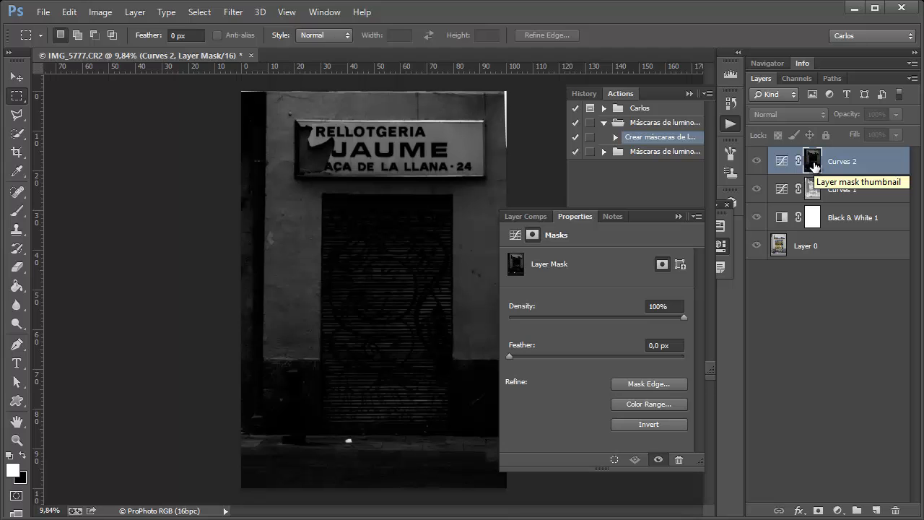
pyautogui.hotkey('ctrl', 'l')
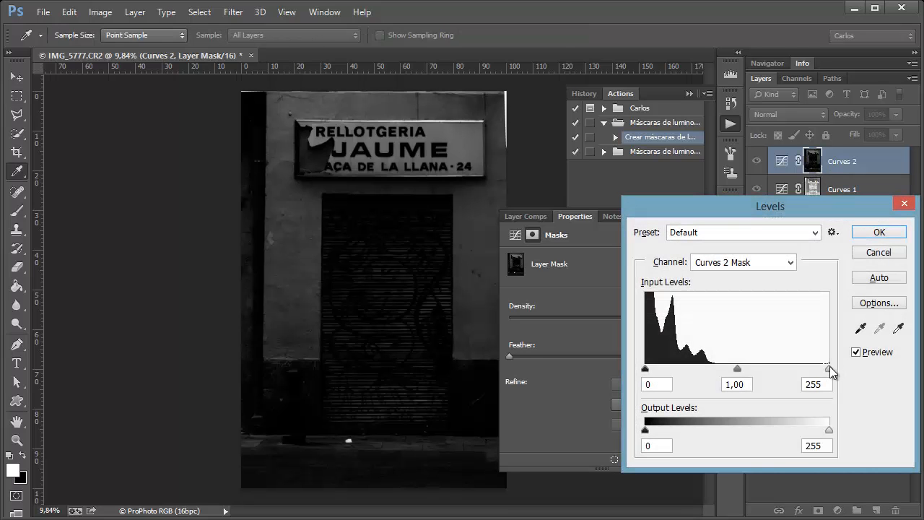
pyautogui.moveTo(827, 368); pyautogui.dragTo(710, 369)
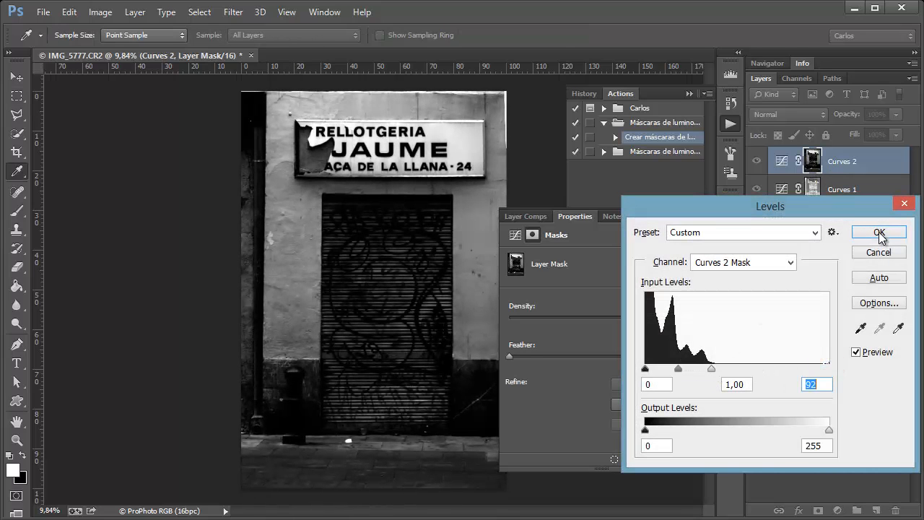
pyautogui.click(879, 232)
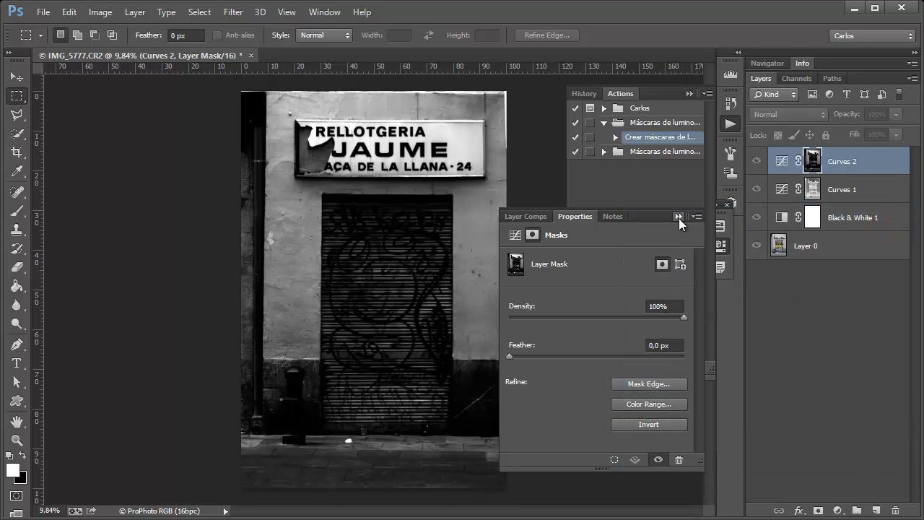
pyautogui.click(679, 217)
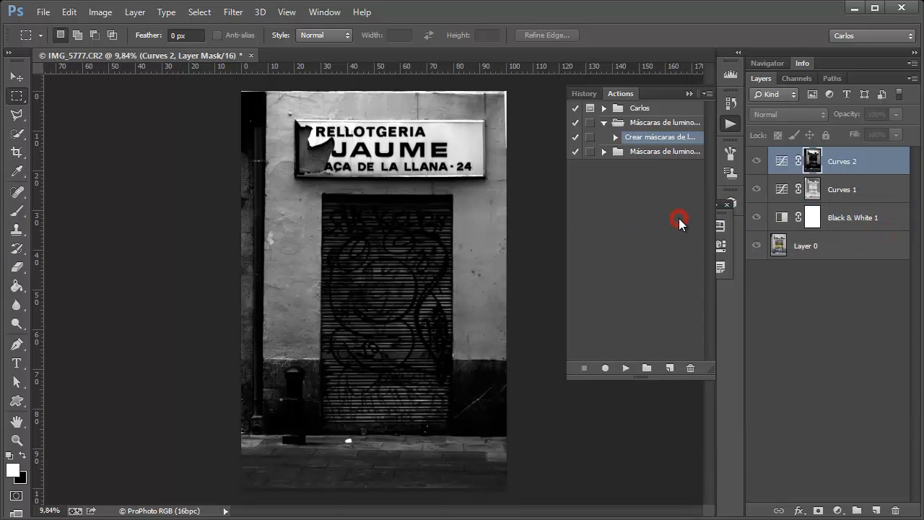
pyautogui.keyDown('alt'); pyautogui.click(806, 170); pyautogui.keyUp('alt')
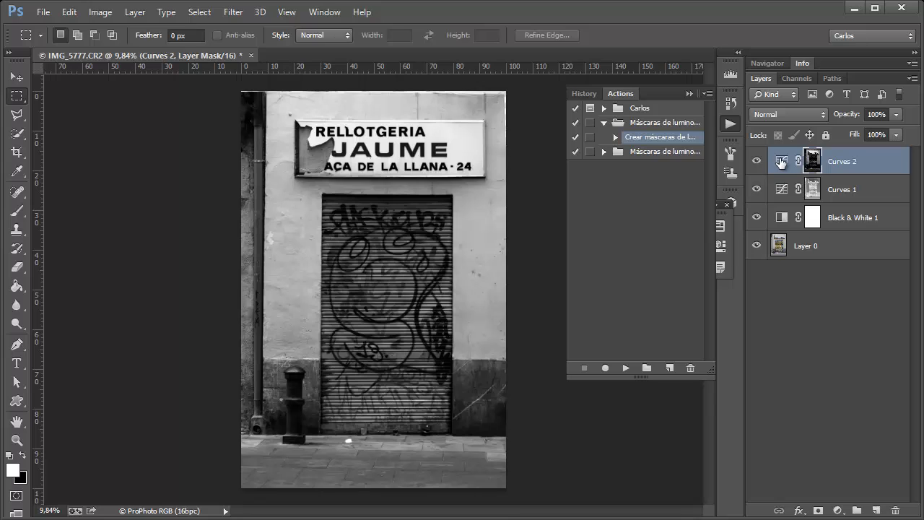
# - Reopen the Curves 2 adjustment and brighten its highlights slightly more by shifting the existing curve point
pyautogui.click(780, 162)
pyautogui.doubleClick(780, 161)
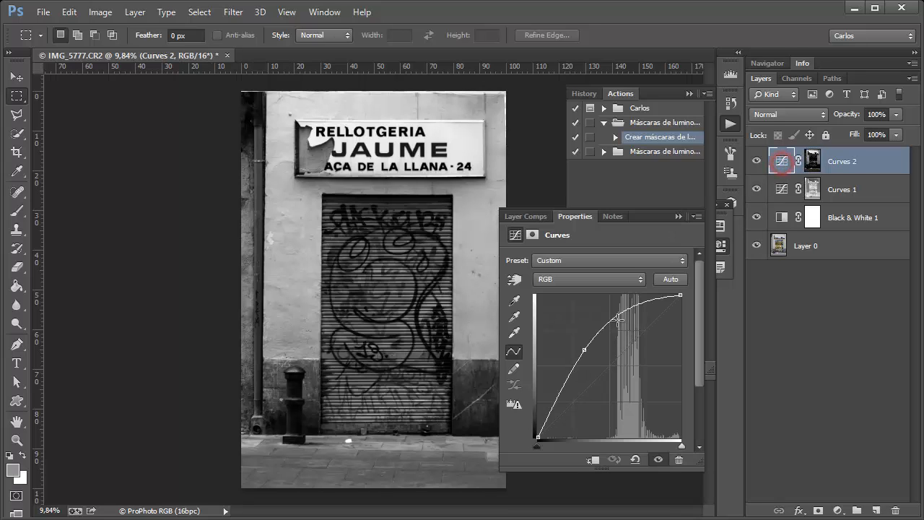
pyautogui.moveTo(584, 350)
pyautogui.mouseDown()
pyautogui.moveTo(568, 332)
pyautogui.moveTo(586, 352)
pyautogui.moveTo(573, 307)
pyautogui.moveTo(580, 350)
pyautogui.mouseUp()
# - Add a third Curves adjustment masked by the Tonos medios generales channel and shape an S-curve to increase midtone contrast
pyautogui.click(794, 78)
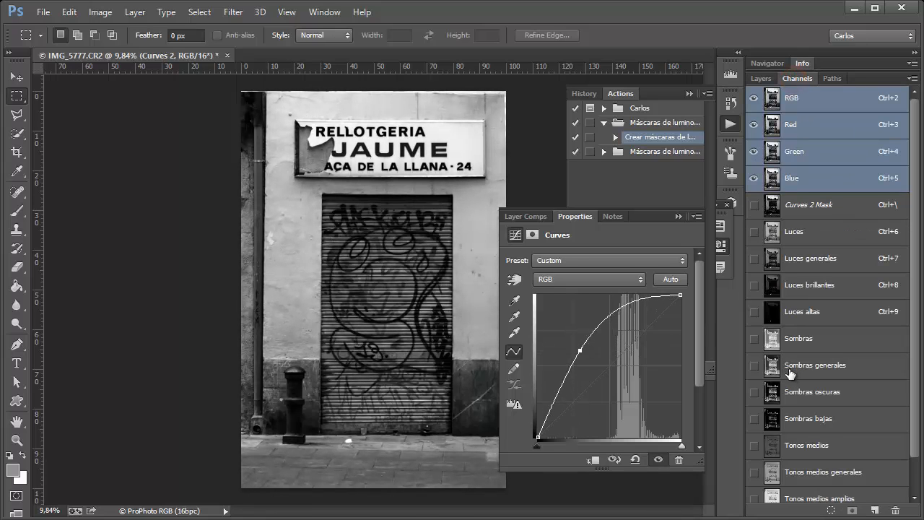
pyautogui.scroll(-2, 819, 430)
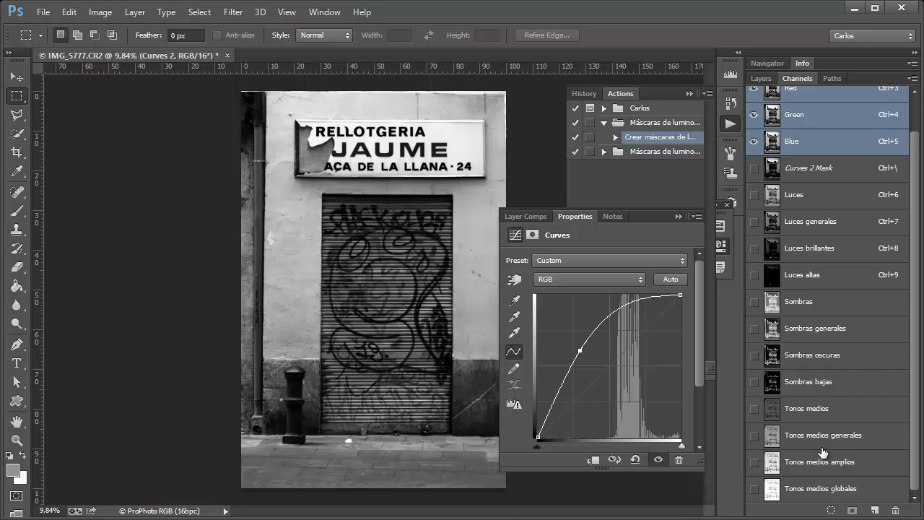
pyautogui.click(819, 436)
pyautogui.keyDown('ctrl'); pyautogui.click(769, 435); pyautogui.keyUp('ctrl')
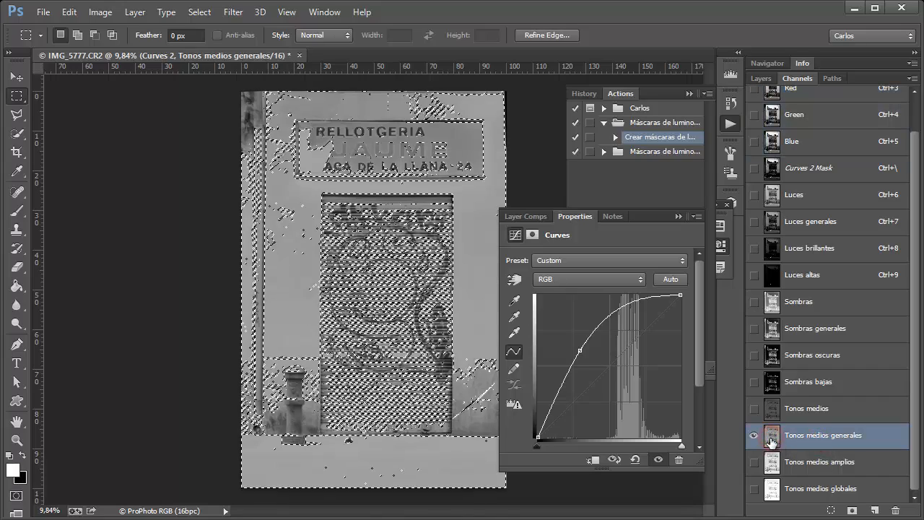
pyautogui.click(761, 78)
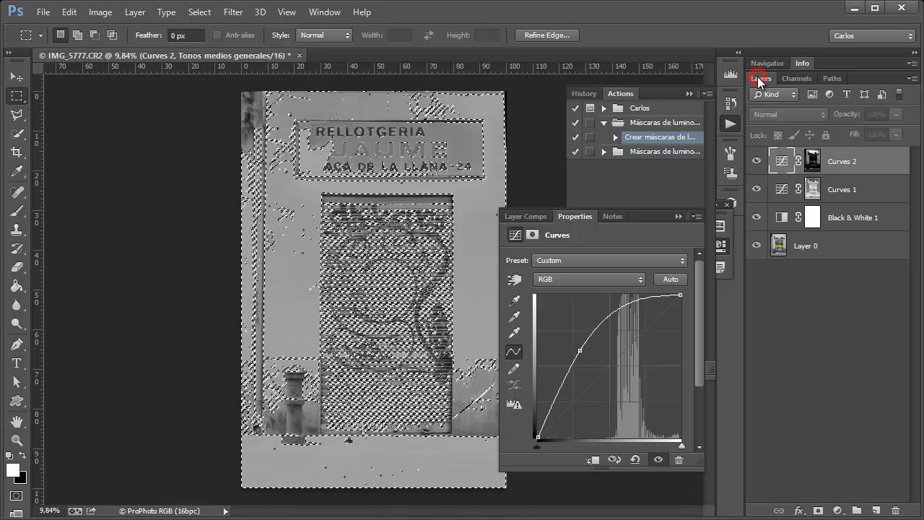
pyautogui.click(778, 161)
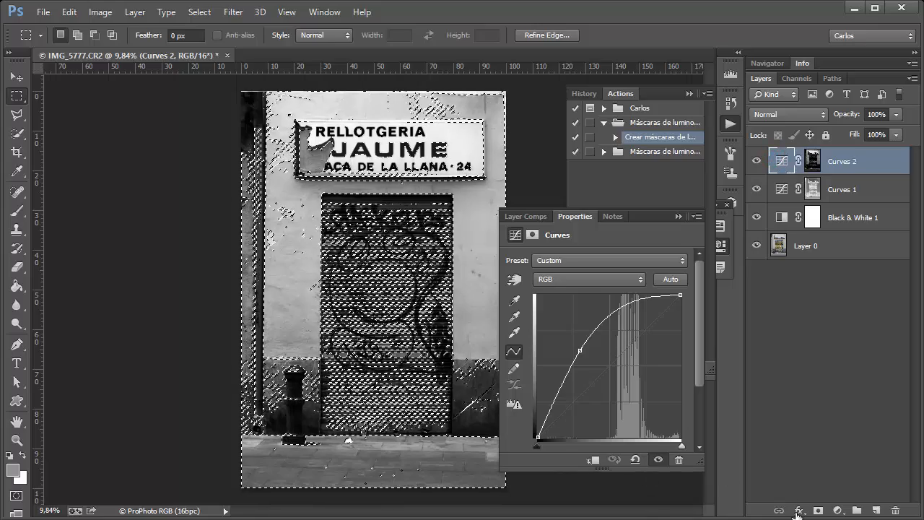
pyautogui.click(837, 511)
pyautogui.click(862, 238)
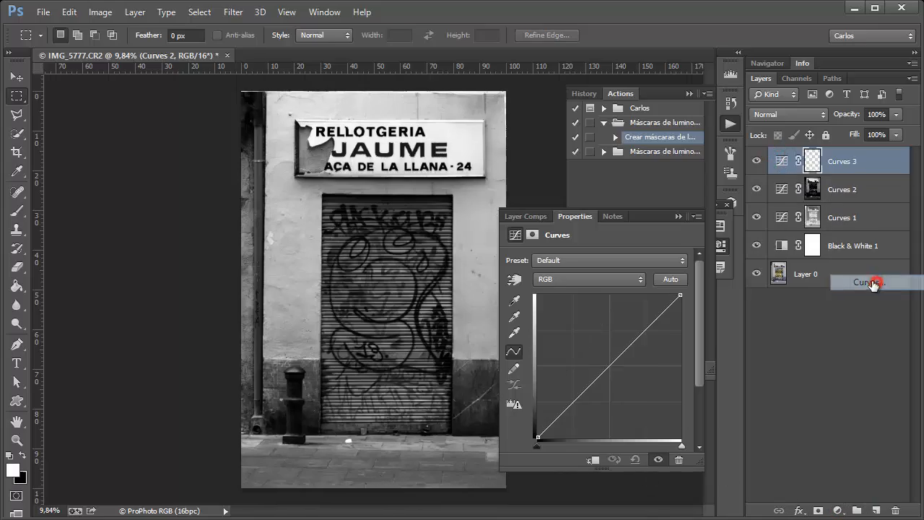
pyautogui.moveTo(578, 397); pyautogui.dragTo(575, 414)
pyautogui.moveTo(625, 350); pyautogui.dragTo(642, 338)
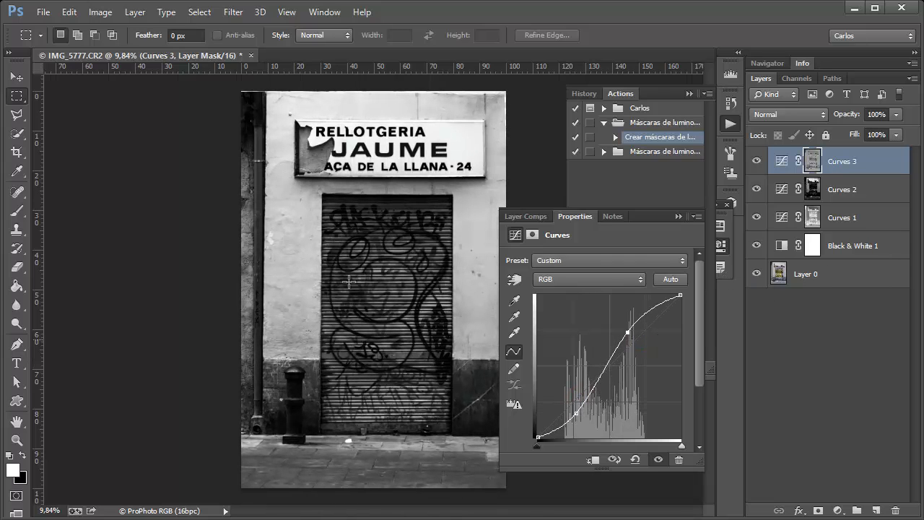
# - Compare the original storefront photo with the edited version by showing Layer 0 alone and restoring the adjustment layers one by one
pyautogui.keyDown('alt'); pyautogui.click(757, 274); pyautogui.keyUp('alt')
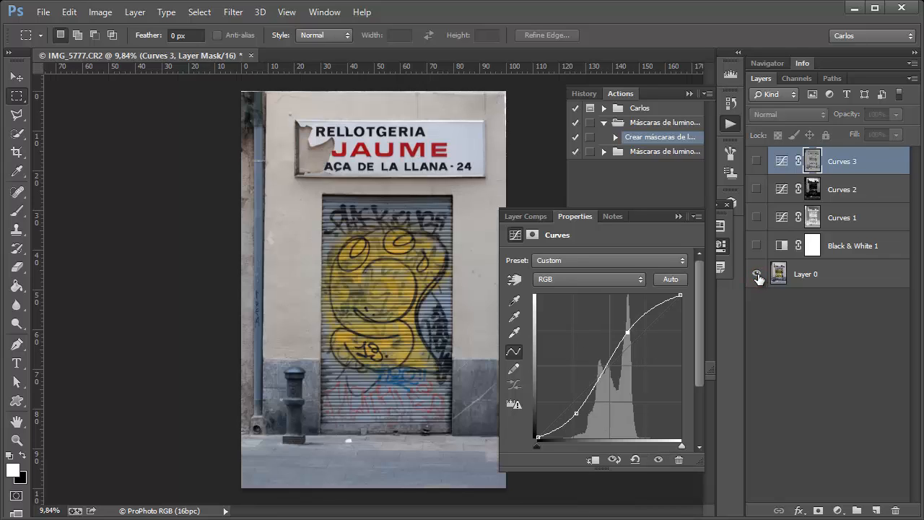
pyautogui.moveTo(757, 249); pyautogui.dragTo(757, 171)
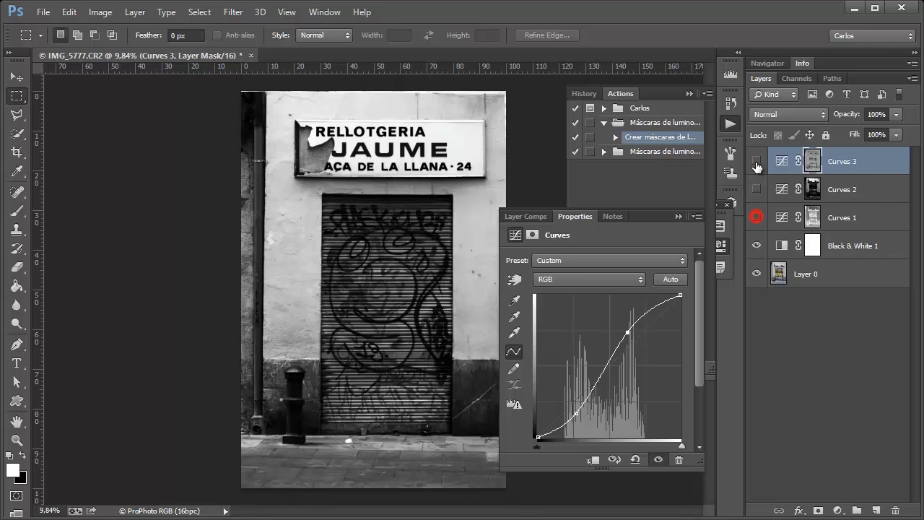
pyautogui.click(757, 161)
pyautogui.click(757, 161)
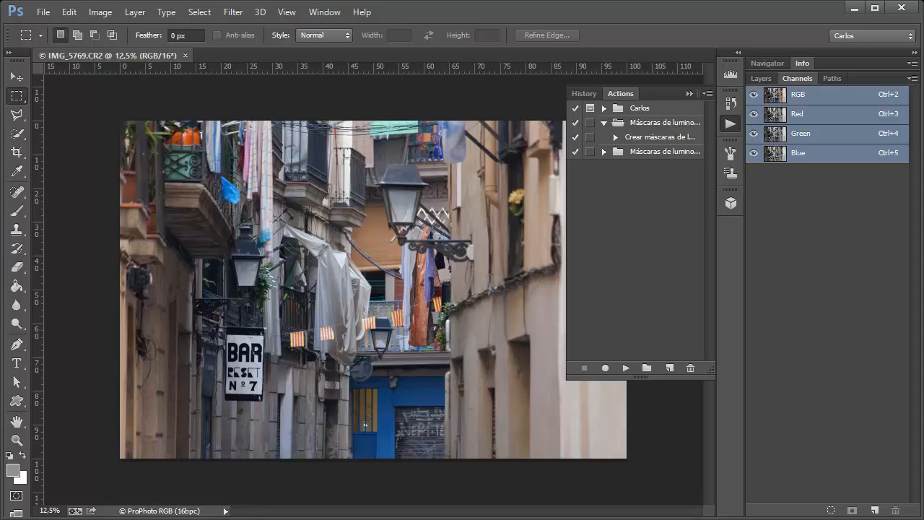
# - Run the "Crear máscaras" luminosity mask action on IMG_5769.CR2 to generate its mask channels
pyautogui.click(655, 137)
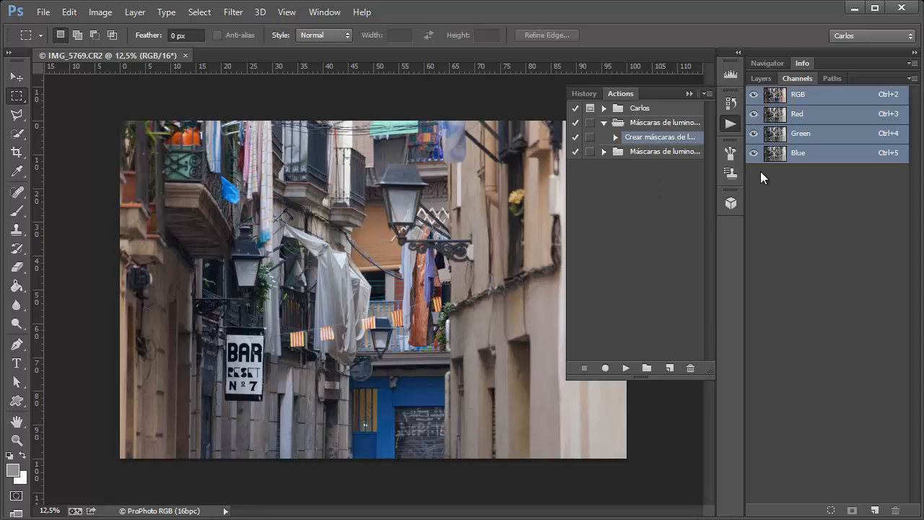
pyautogui.click(626, 368)
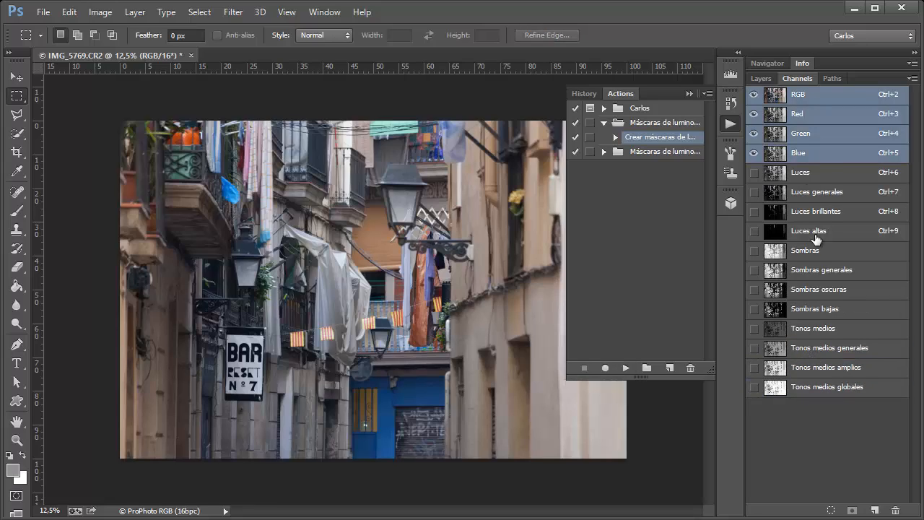
# - Delete all the luminosity mask channels from Luces to Tonos medios globales, keeping only the RGB channels
pyautogui.click(813, 175)
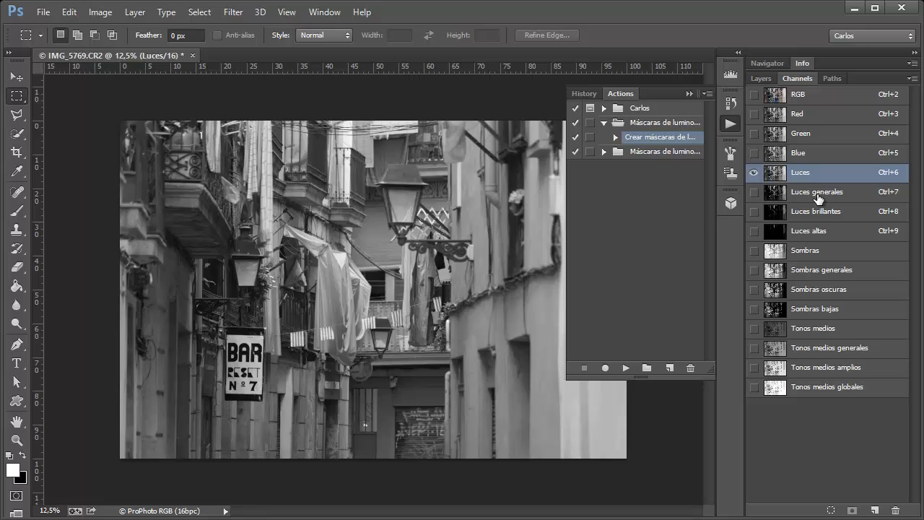
pyautogui.keyDown('shift'); pyautogui.click(818, 195); pyautogui.keyUp('shift')
pyautogui.keyDown('shift'); pyautogui.click(822, 211); pyautogui.keyUp('shift')
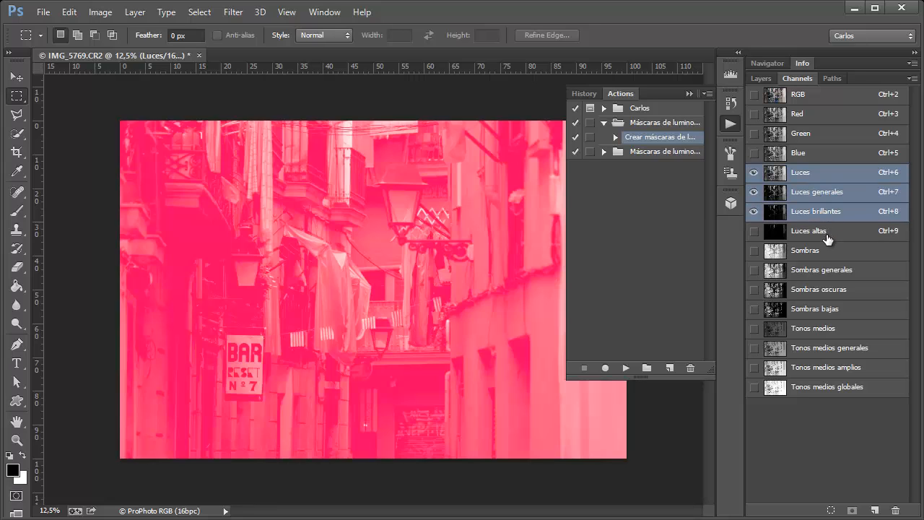
pyautogui.keyDown('shift'); pyautogui.click(824, 232); pyautogui.keyUp('shift')
pyautogui.keyDown('shift'); pyautogui.click(823, 252); pyautogui.keyUp('shift')
pyautogui.keyDown('shift'); pyautogui.click(823, 271); pyautogui.keyUp('shift')
pyautogui.keyDown('shift'); pyautogui.click(823, 292); pyautogui.keyUp('shift')
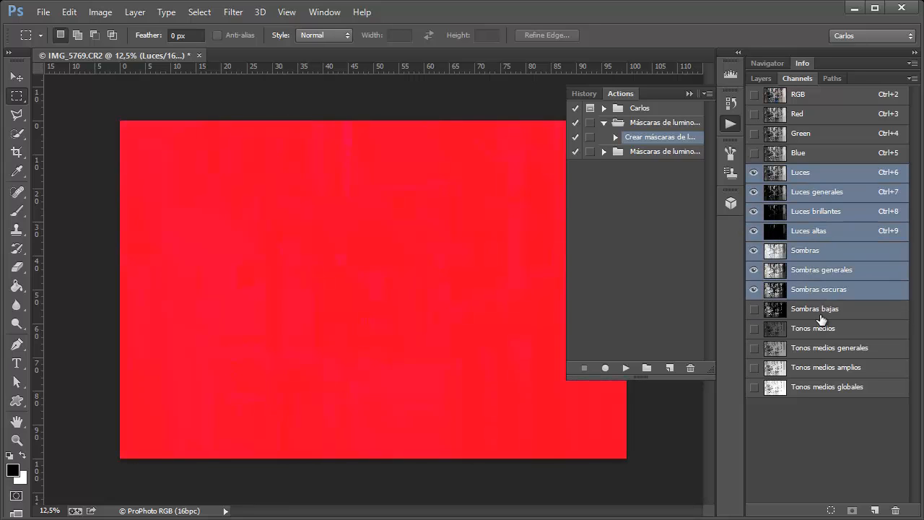
pyautogui.keyDown('shift'); pyautogui.click(821, 310); pyautogui.keyUp('shift')
pyautogui.keyDown('shift'); pyautogui.click(820, 330); pyautogui.keyUp('shift')
pyautogui.keyDown('shift'); pyautogui.click(820, 349); pyautogui.keyUp('shift')
pyautogui.keyDown('shift'); pyautogui.click(818, 368); pyautogui.keyUp('shift')
pyautogui.keyDown('shift'); pyautogui.click(816, 388); pyautogui.keyUp('shift')
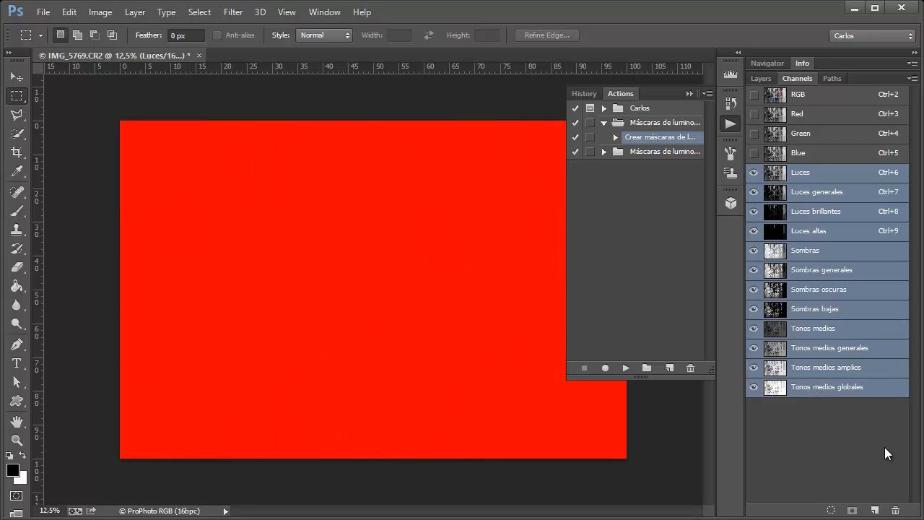
pyautogui.click(895, 510)
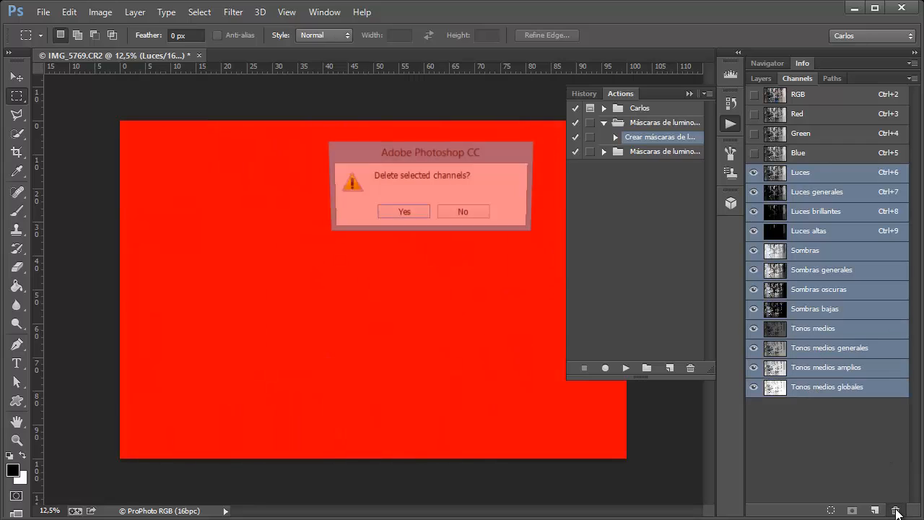
pyautogui.click(401, 215)
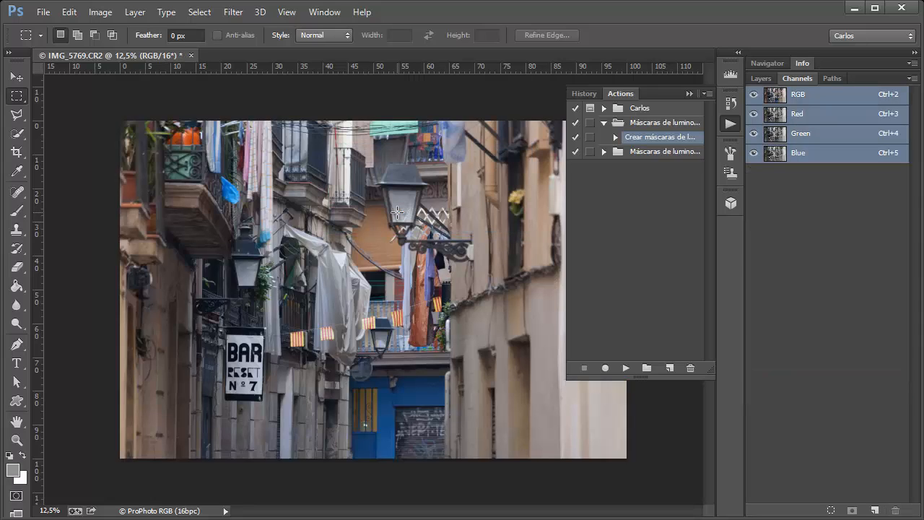